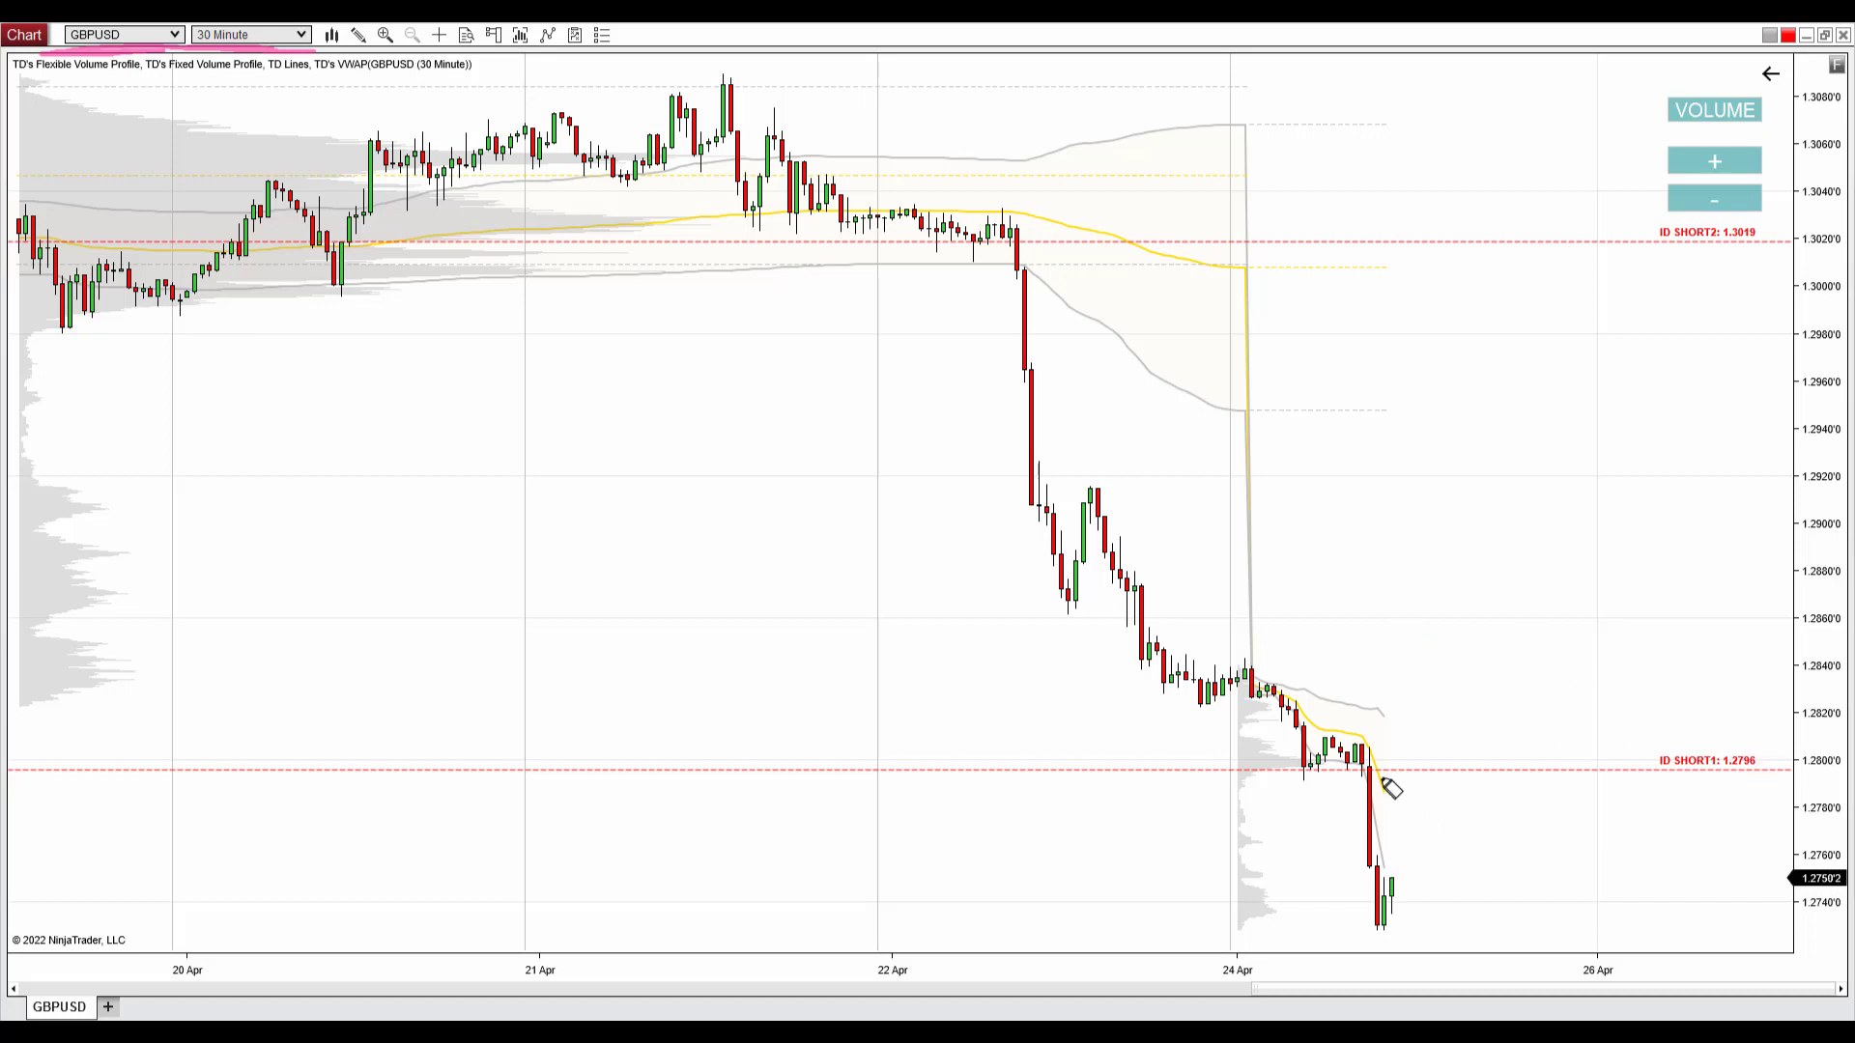
Highlight the ID SHORT1 level at 1.2796 with the pink pen and apply a flexible volume profile over the 24 April candles.
mouse_move(1373, 770)
left_mouse_down()
mouse_move(1810, 783)
mouse_move(1672, 745)
mouse_move(1822, 770)
mouse_move(1653, 762)
left_mouse_up()
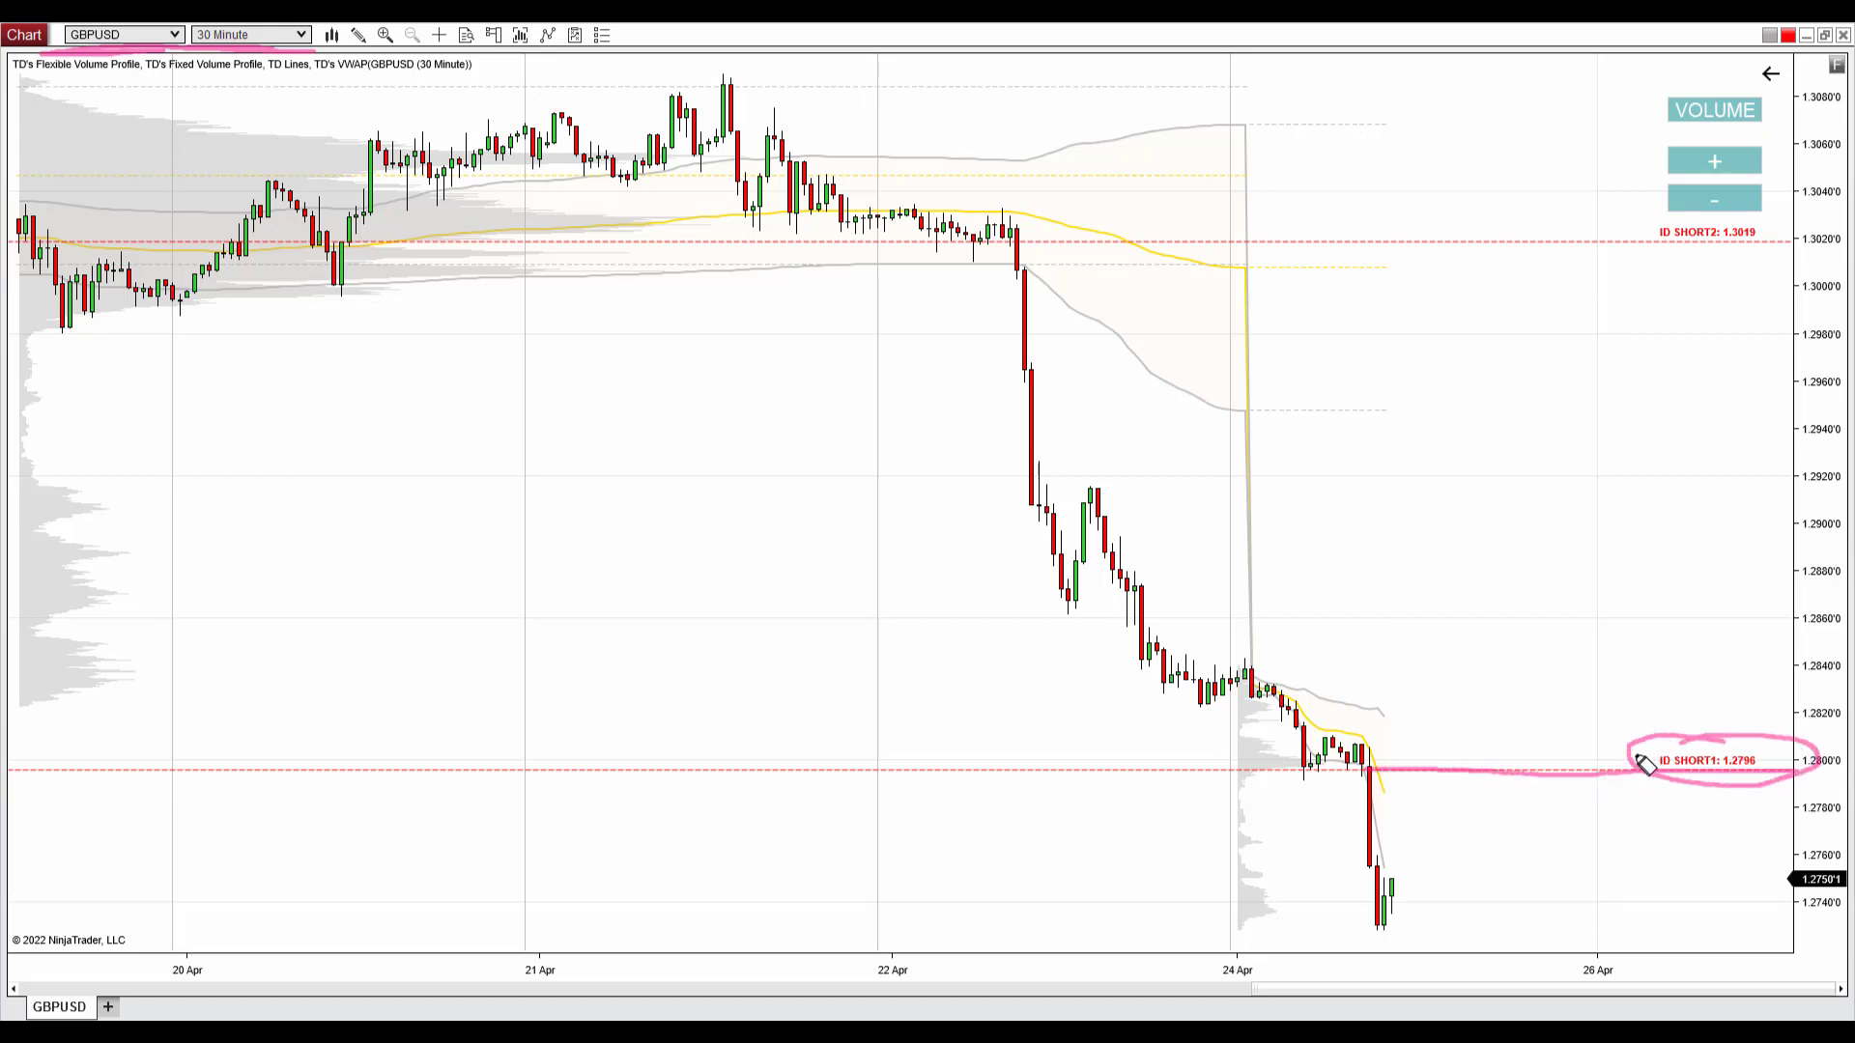
scroll(1407, 393, "down", 5)
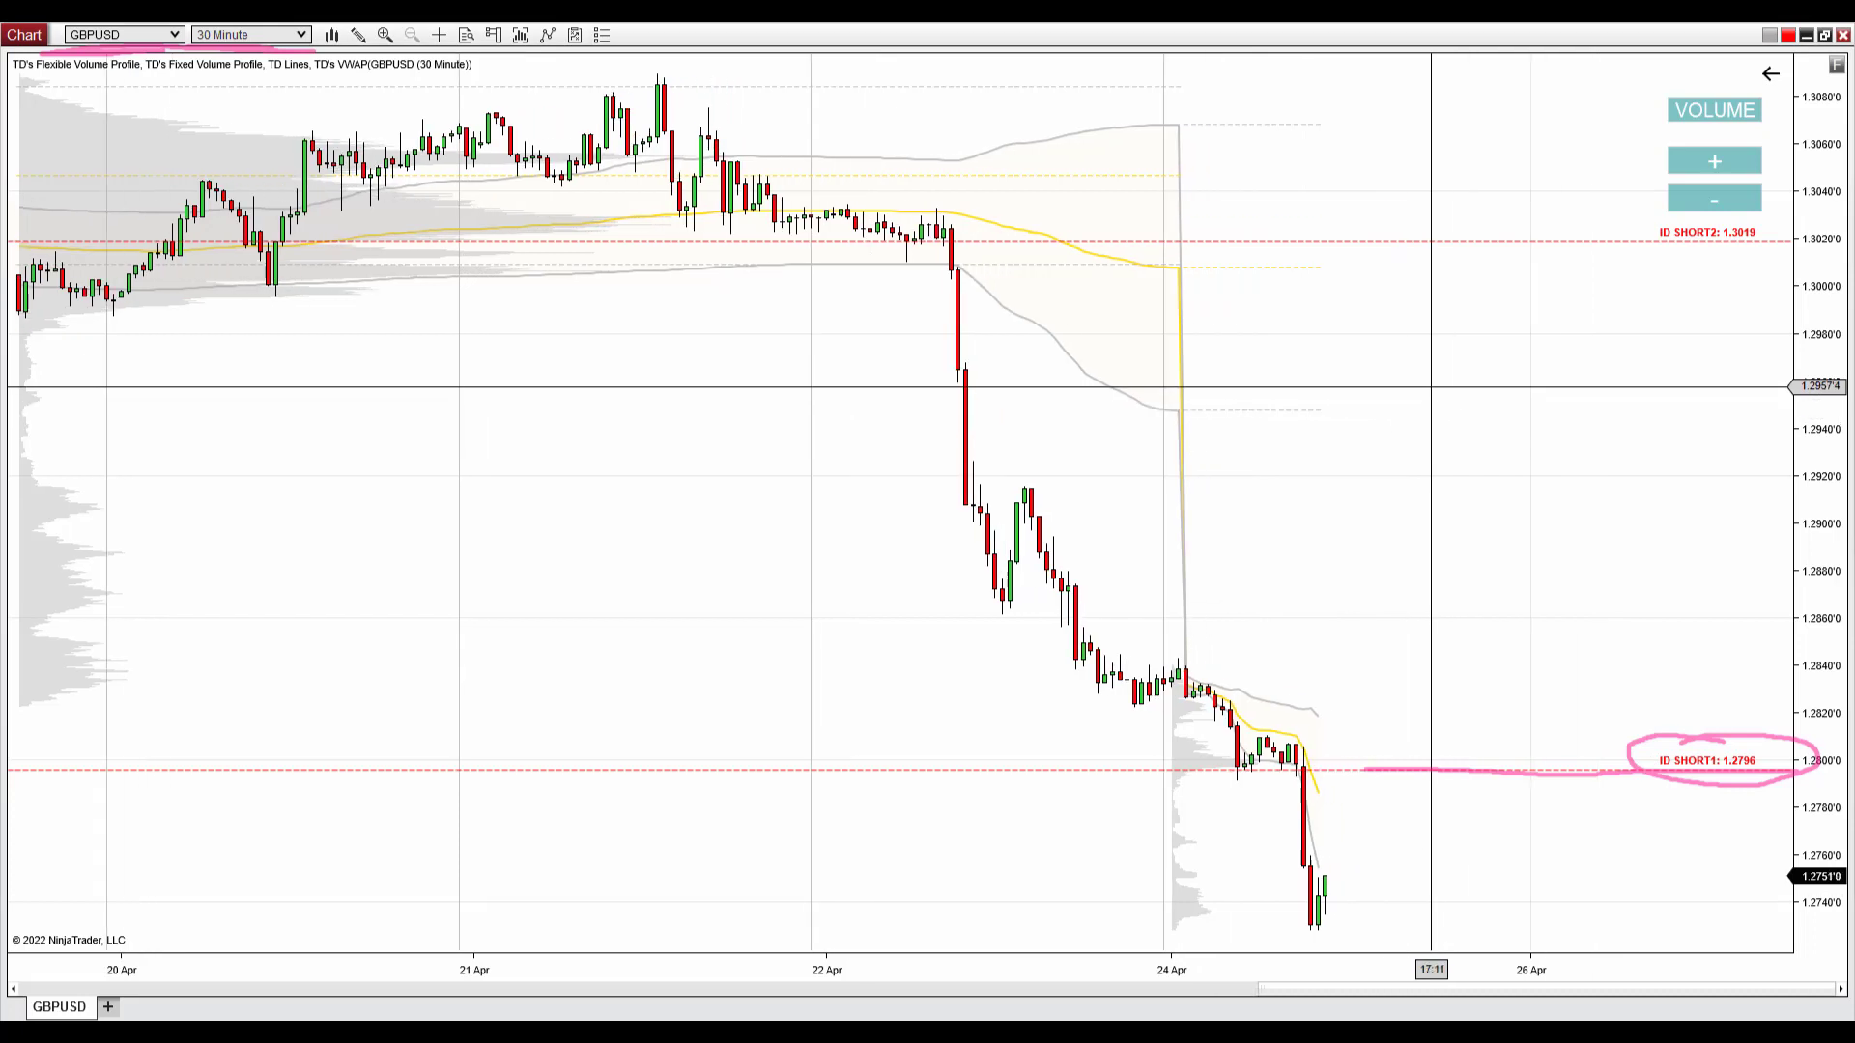
scroll(1489, 463, "down", 3)
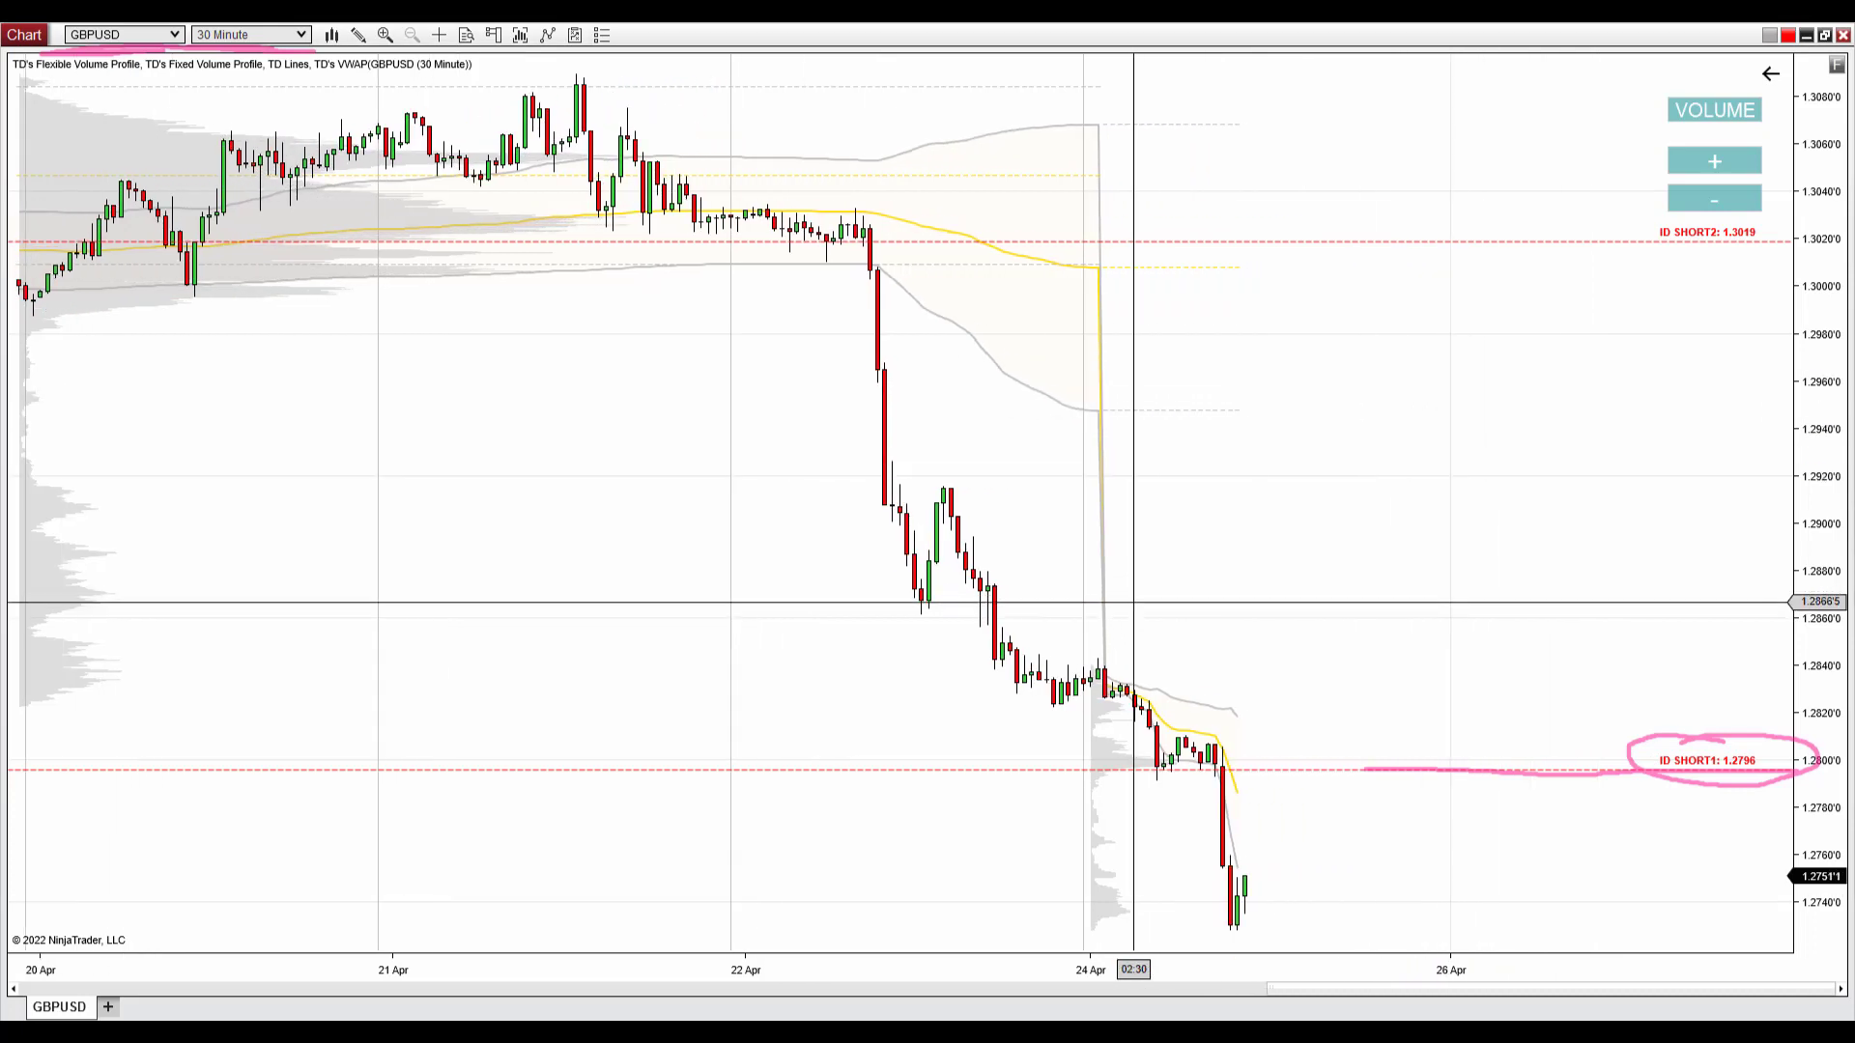
left_click_drag(1084, 588, 1340, 609)
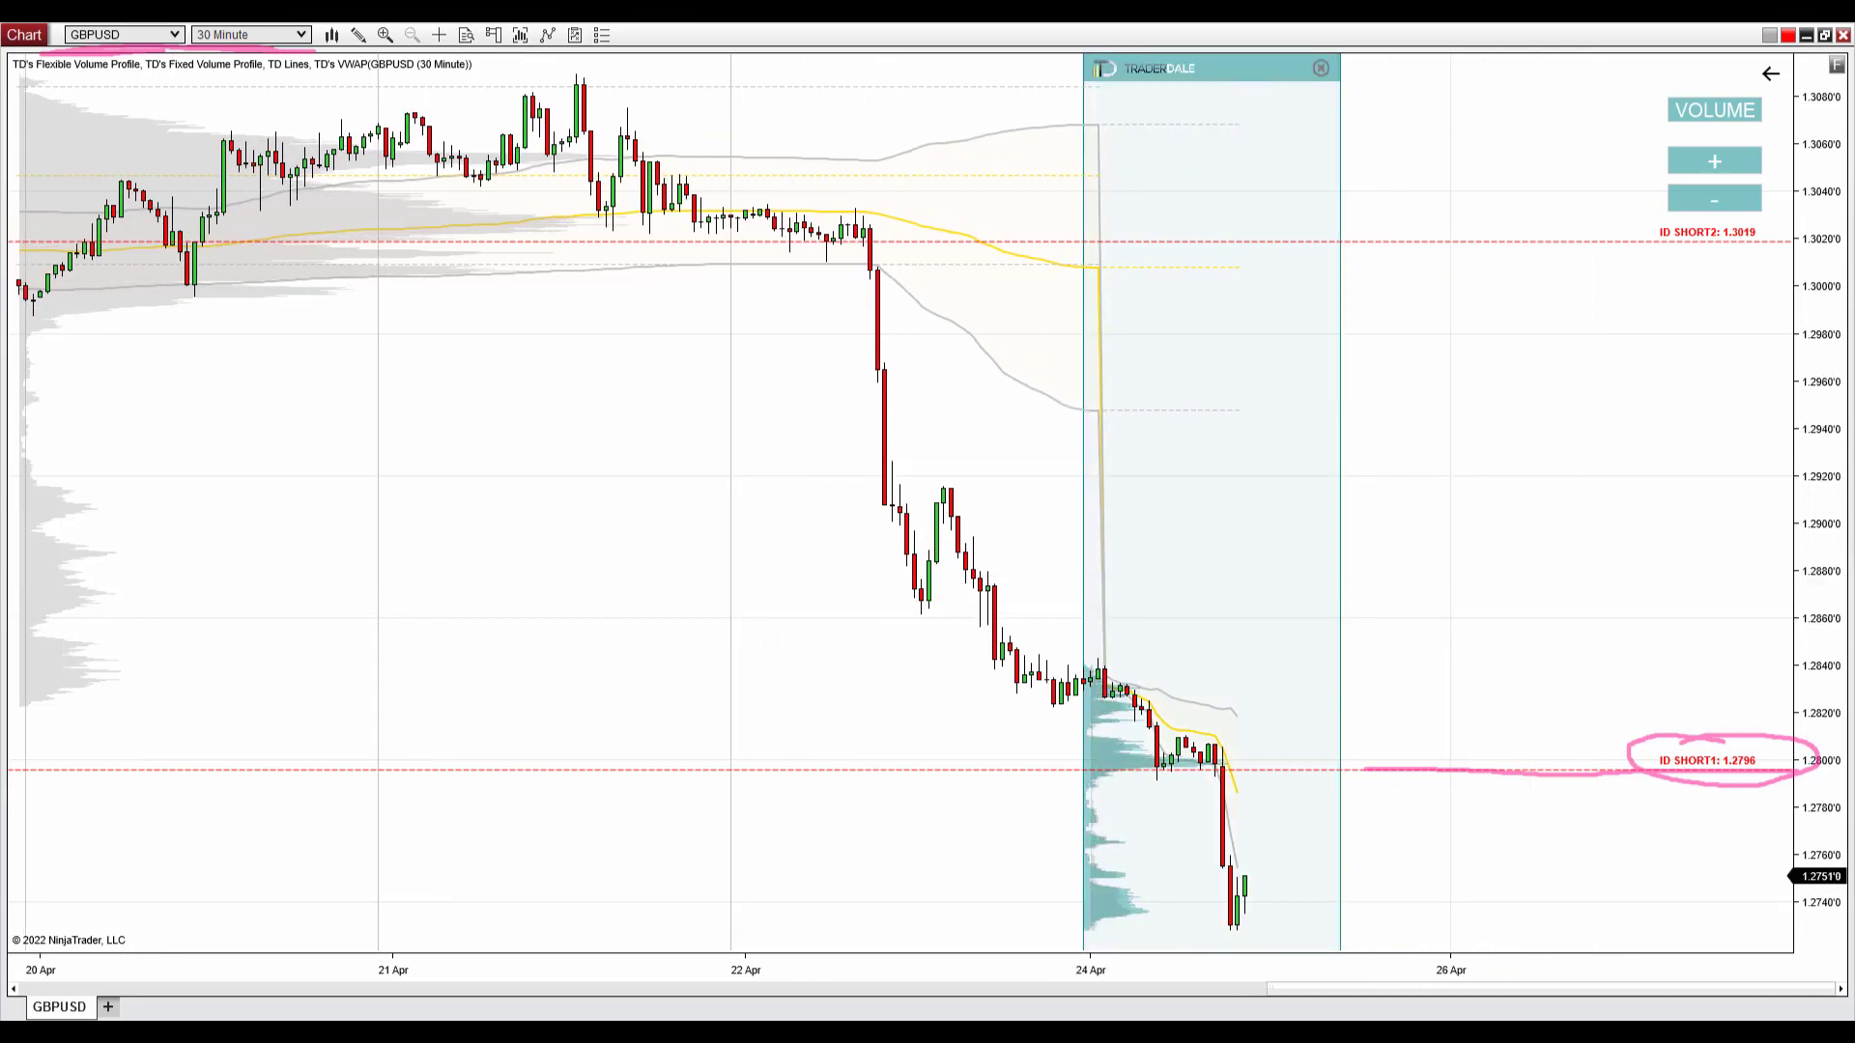
Draw pink downward arrows along the 24 April decline and along the larger sell-off that starts on 22 April.
left_click_drag(1078, 677, 1180, 939)
left_click_drag(1176, 866, 1177, 942)
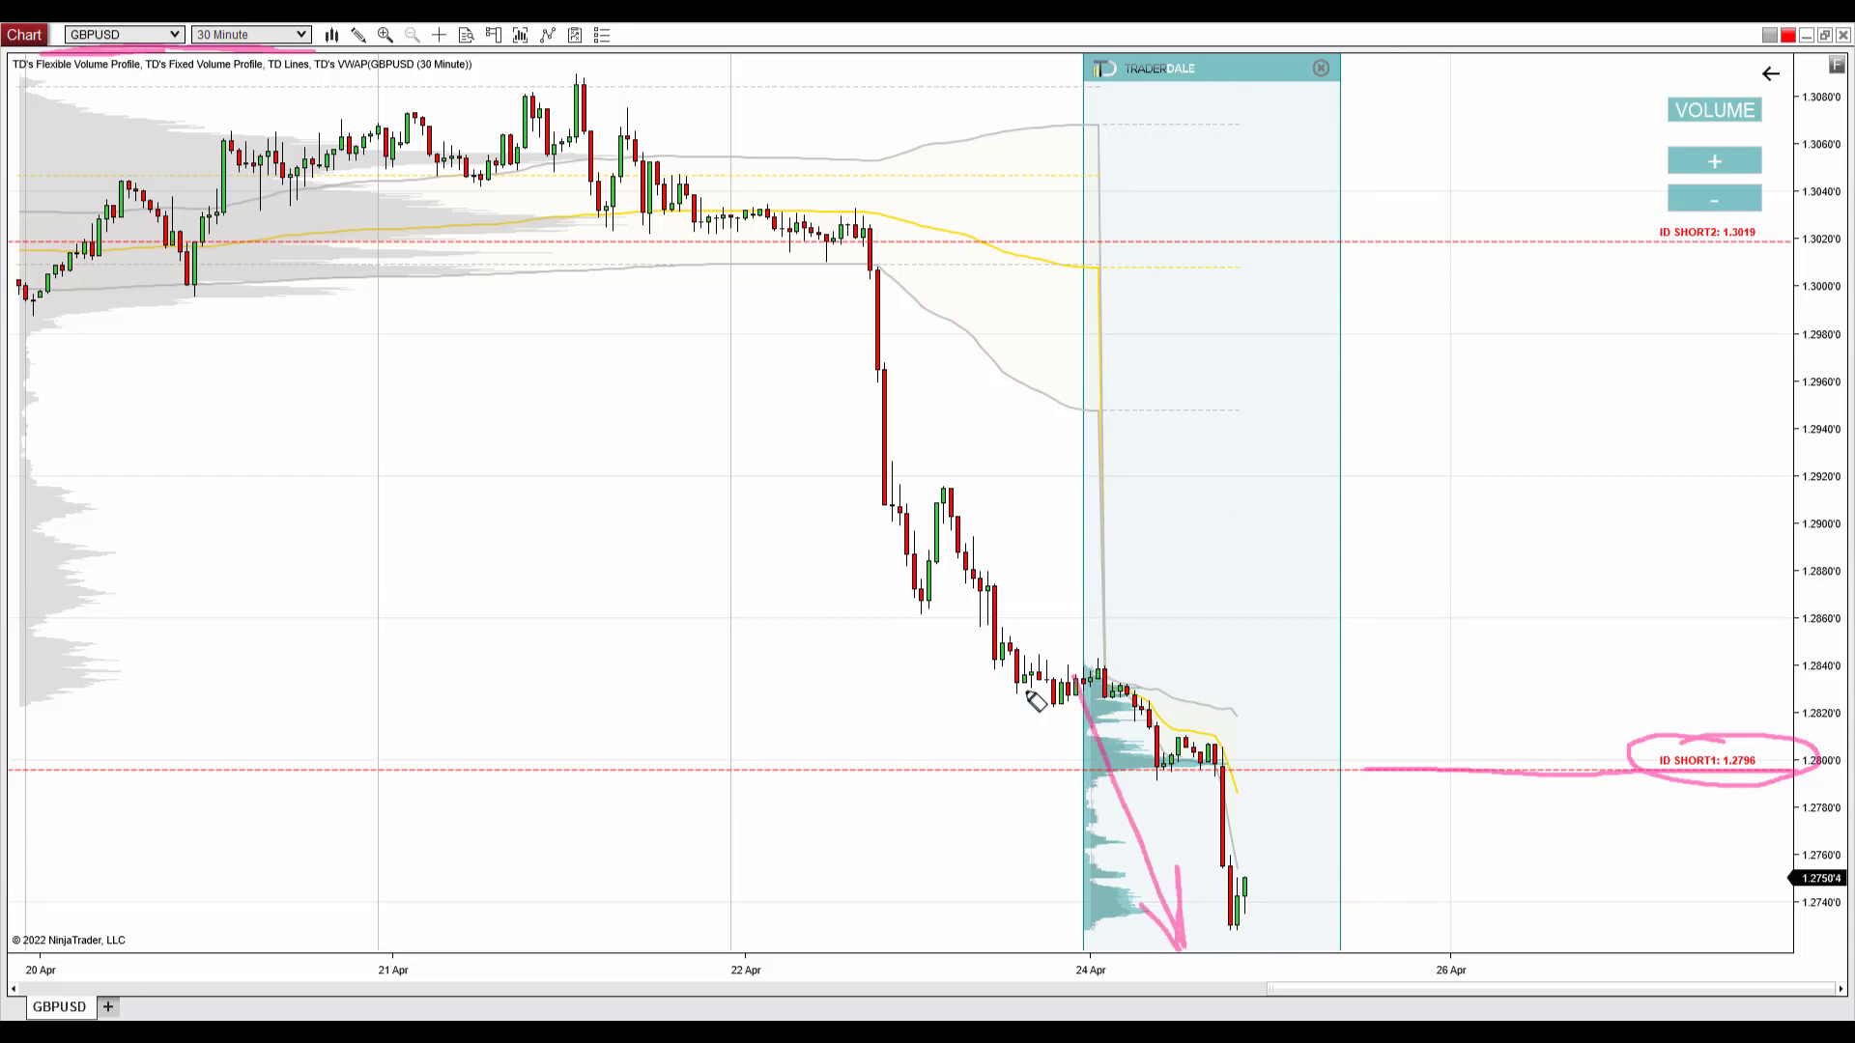
left_click_drag(765, 232, 1029, 935)
left_click_drag(1027, 867, 1030, 938)
left_click_drag(977, 890, 1028, 939)
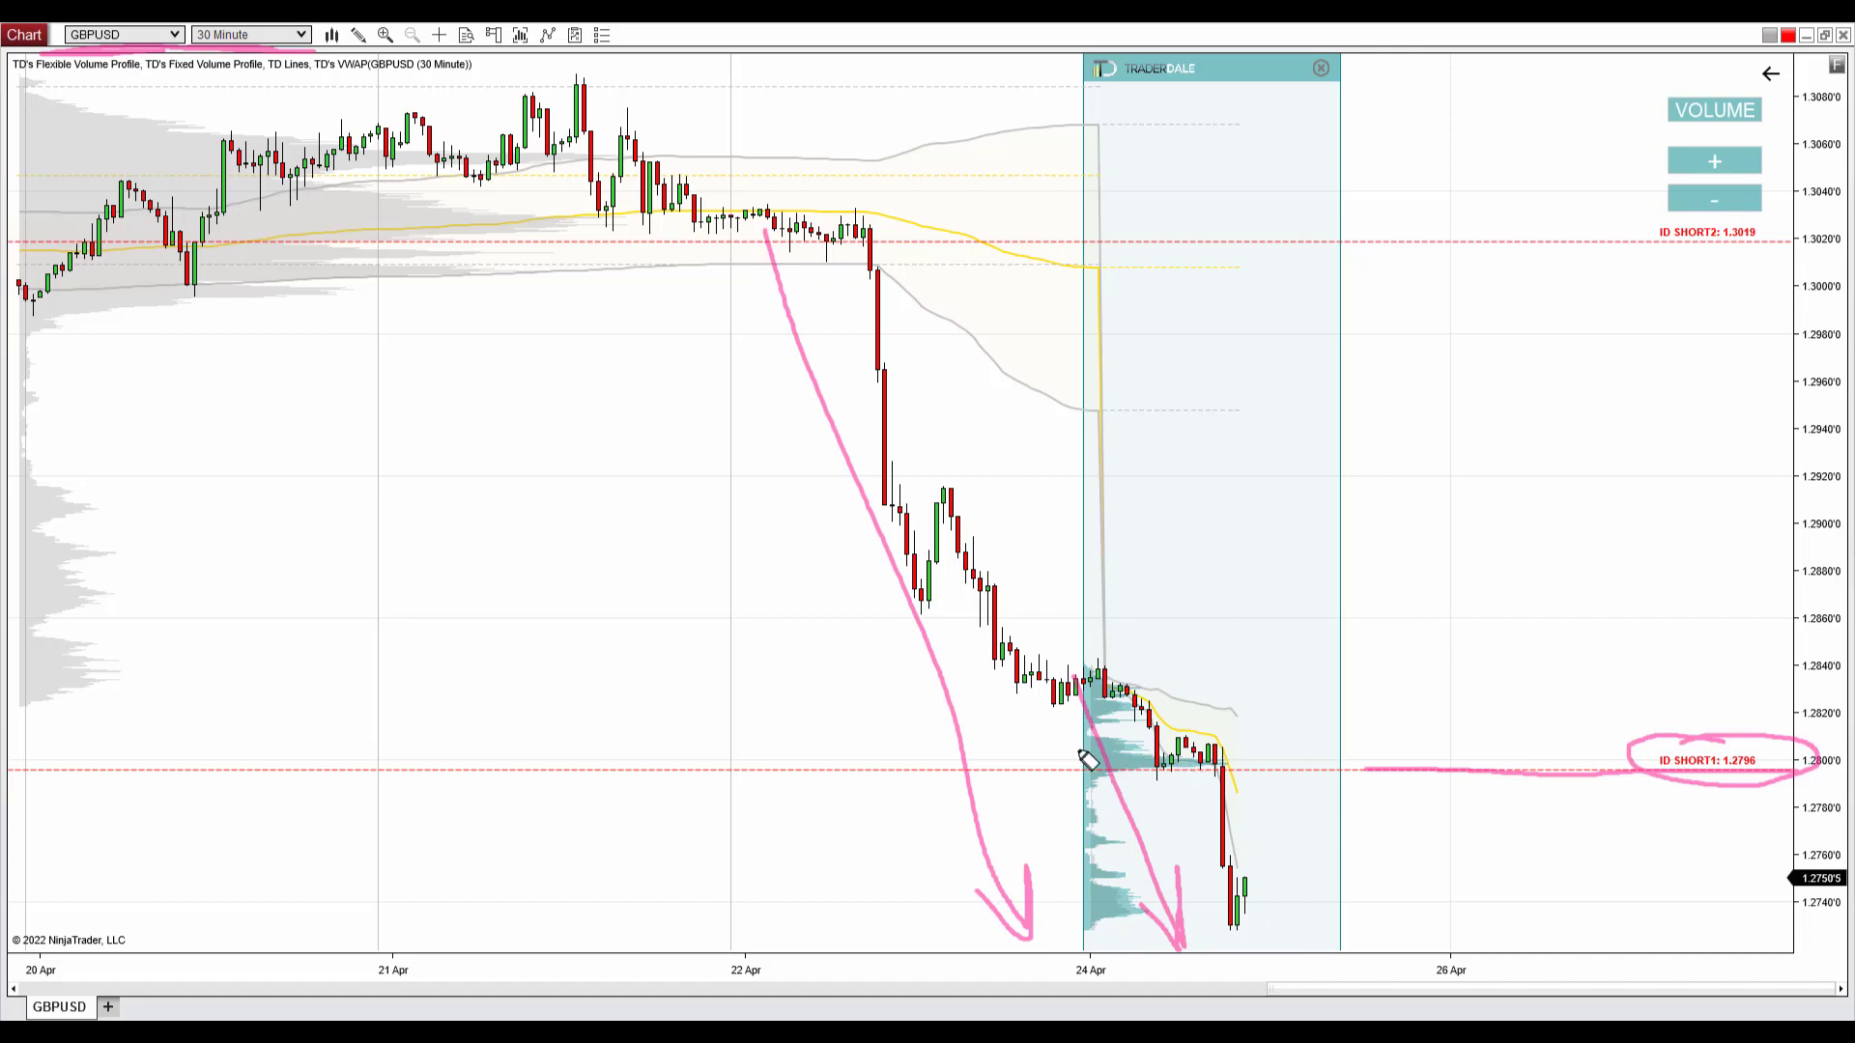
Circle the heavy volume cluster just above 1.2796 in pink and mark the drop that follows it with an arrow.
mouse_move(1121, 753)
left_mouse_down()
mouse_move(1106, 741)
mouse_move(1082, 768)
mouse_move(1208, 777)
mouse_move(1185, 755)
left_mouse_up()
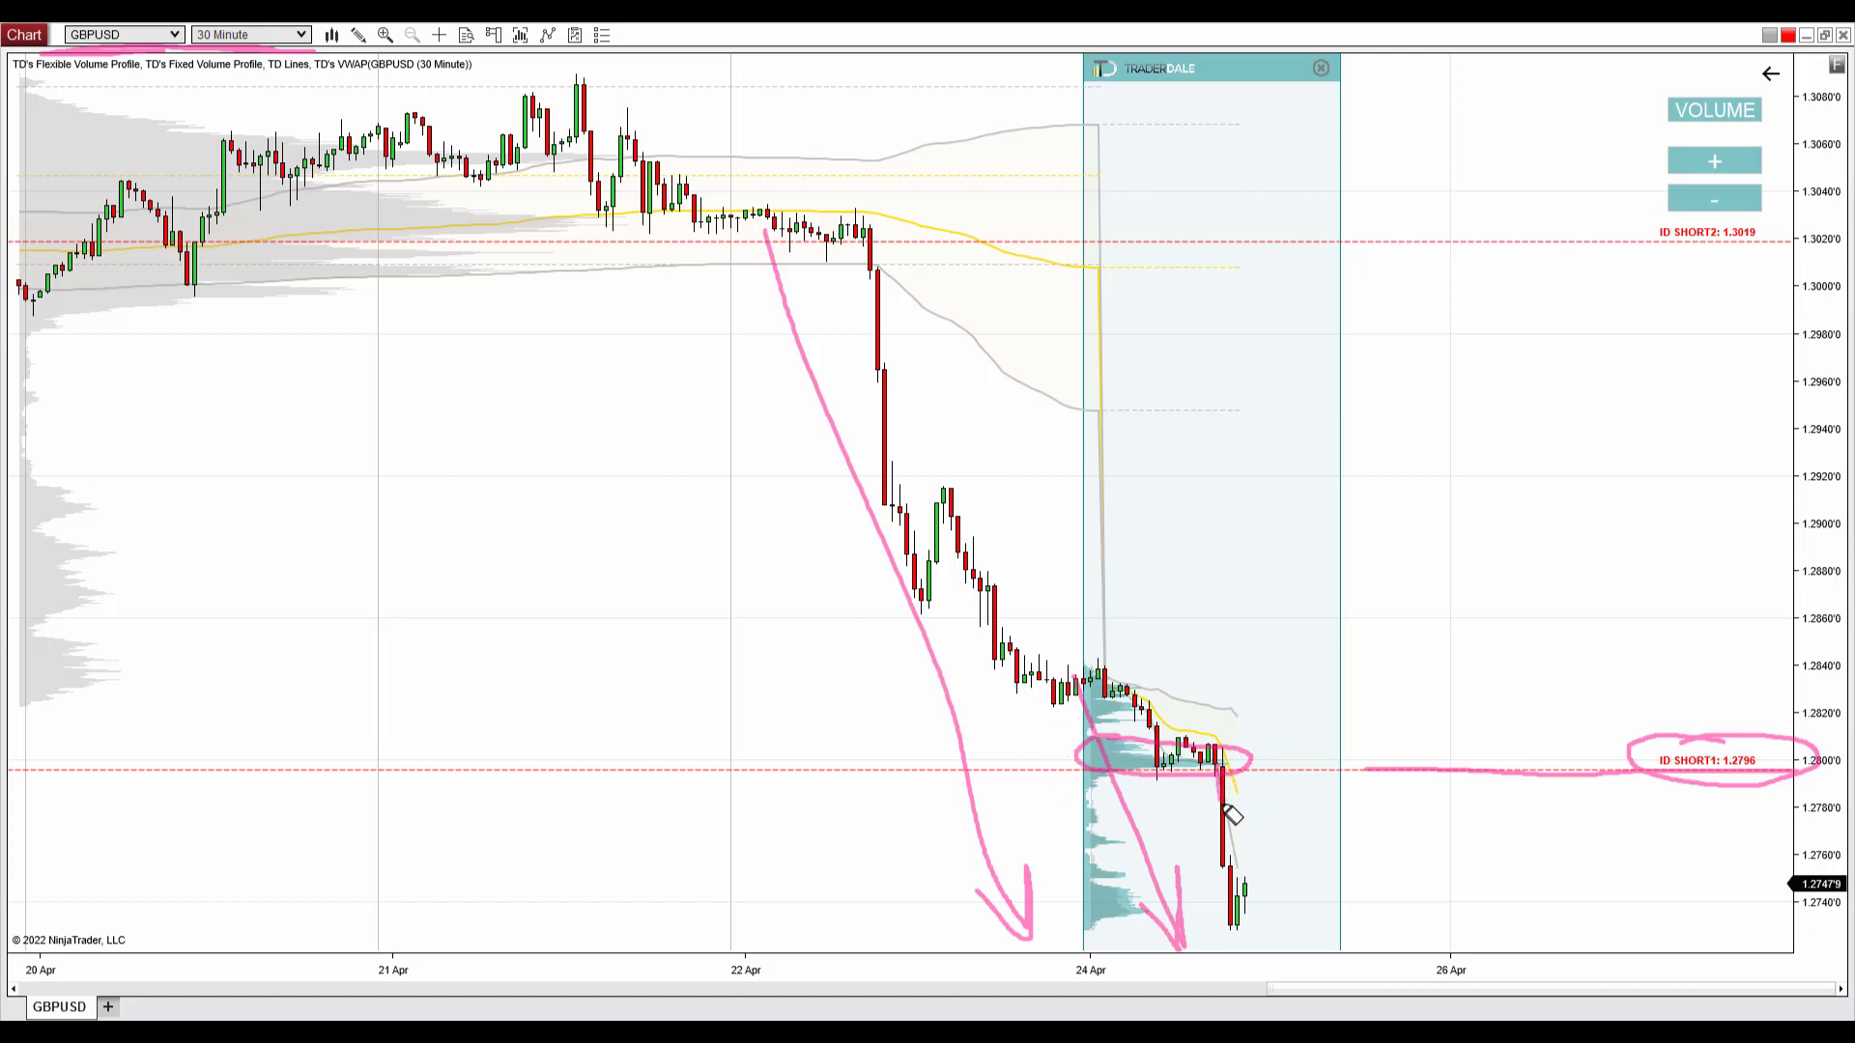
mouse_move(1240, 918)
left_mouse_down()
mouse_move(1252, 943)
mouse_move(1272, 907)
left_mouse_up()
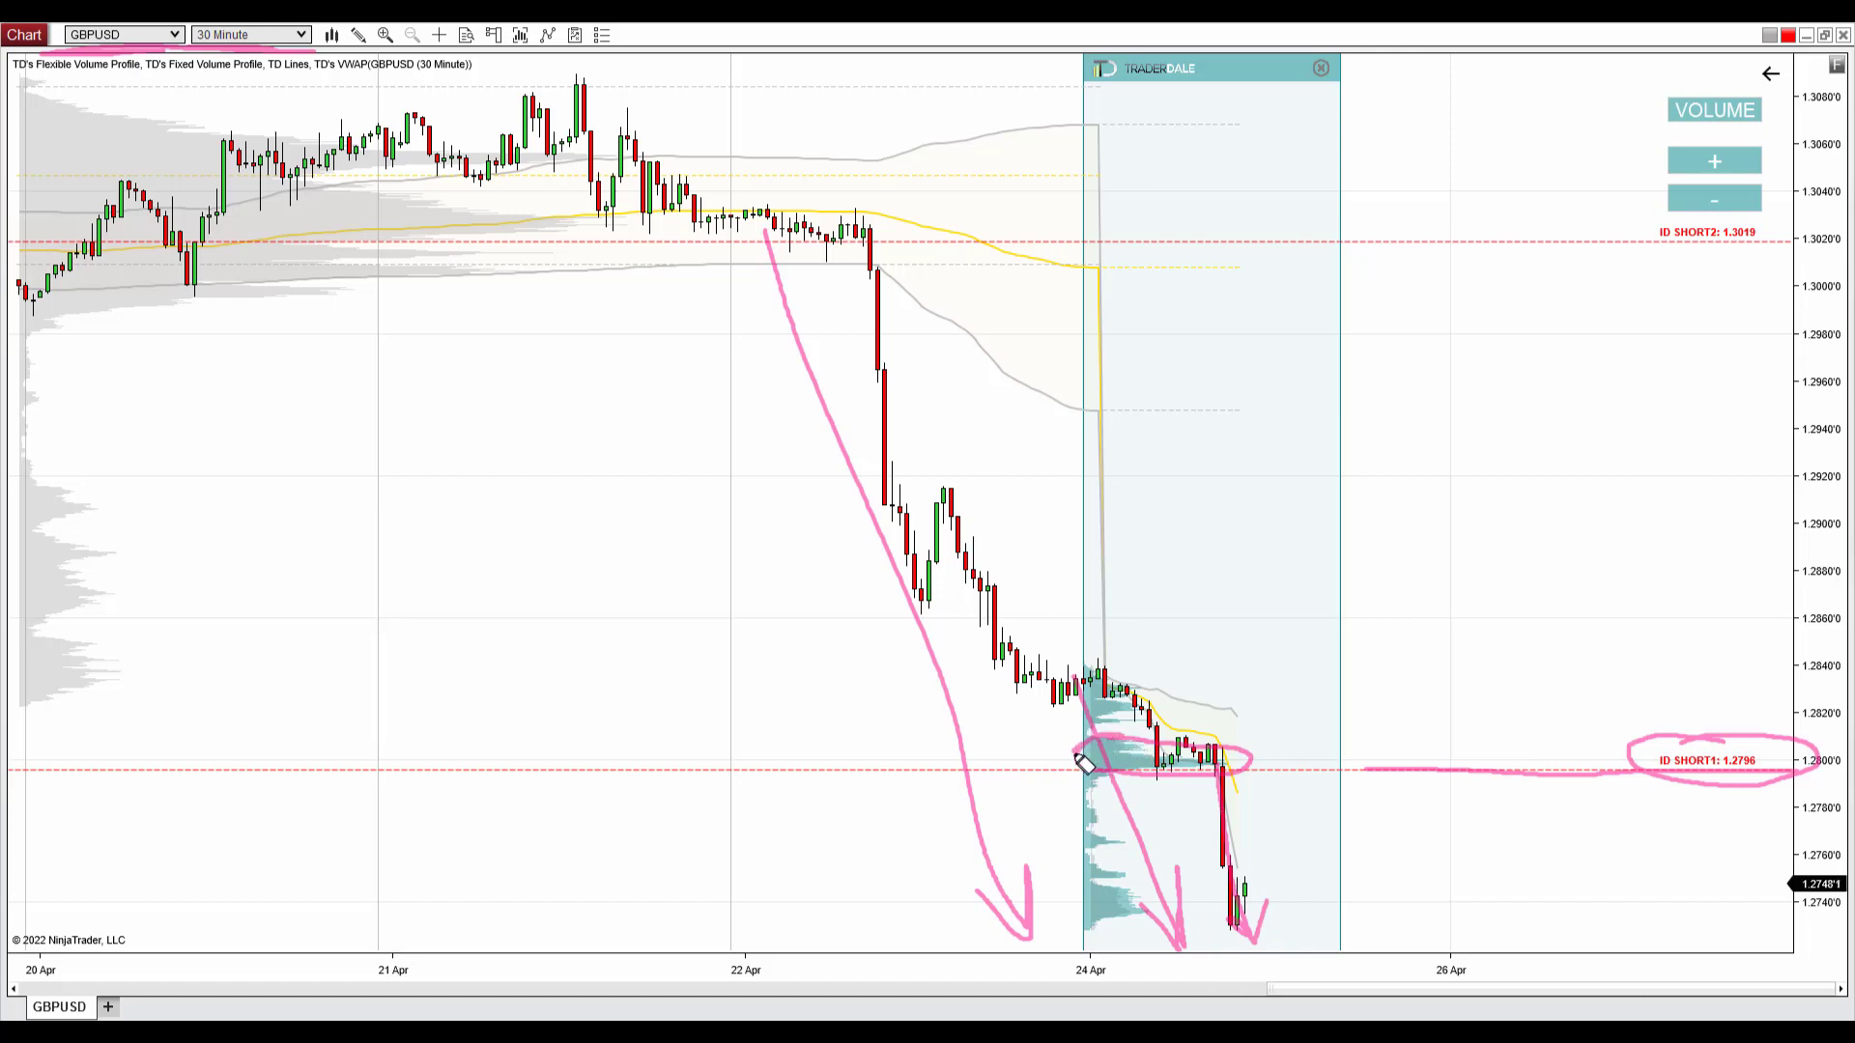
mouse_move(1084, 763)
left_mouse_down()
mouse_move(1258, 769)
mouse_move(1115, 742)
left_mouse_up()
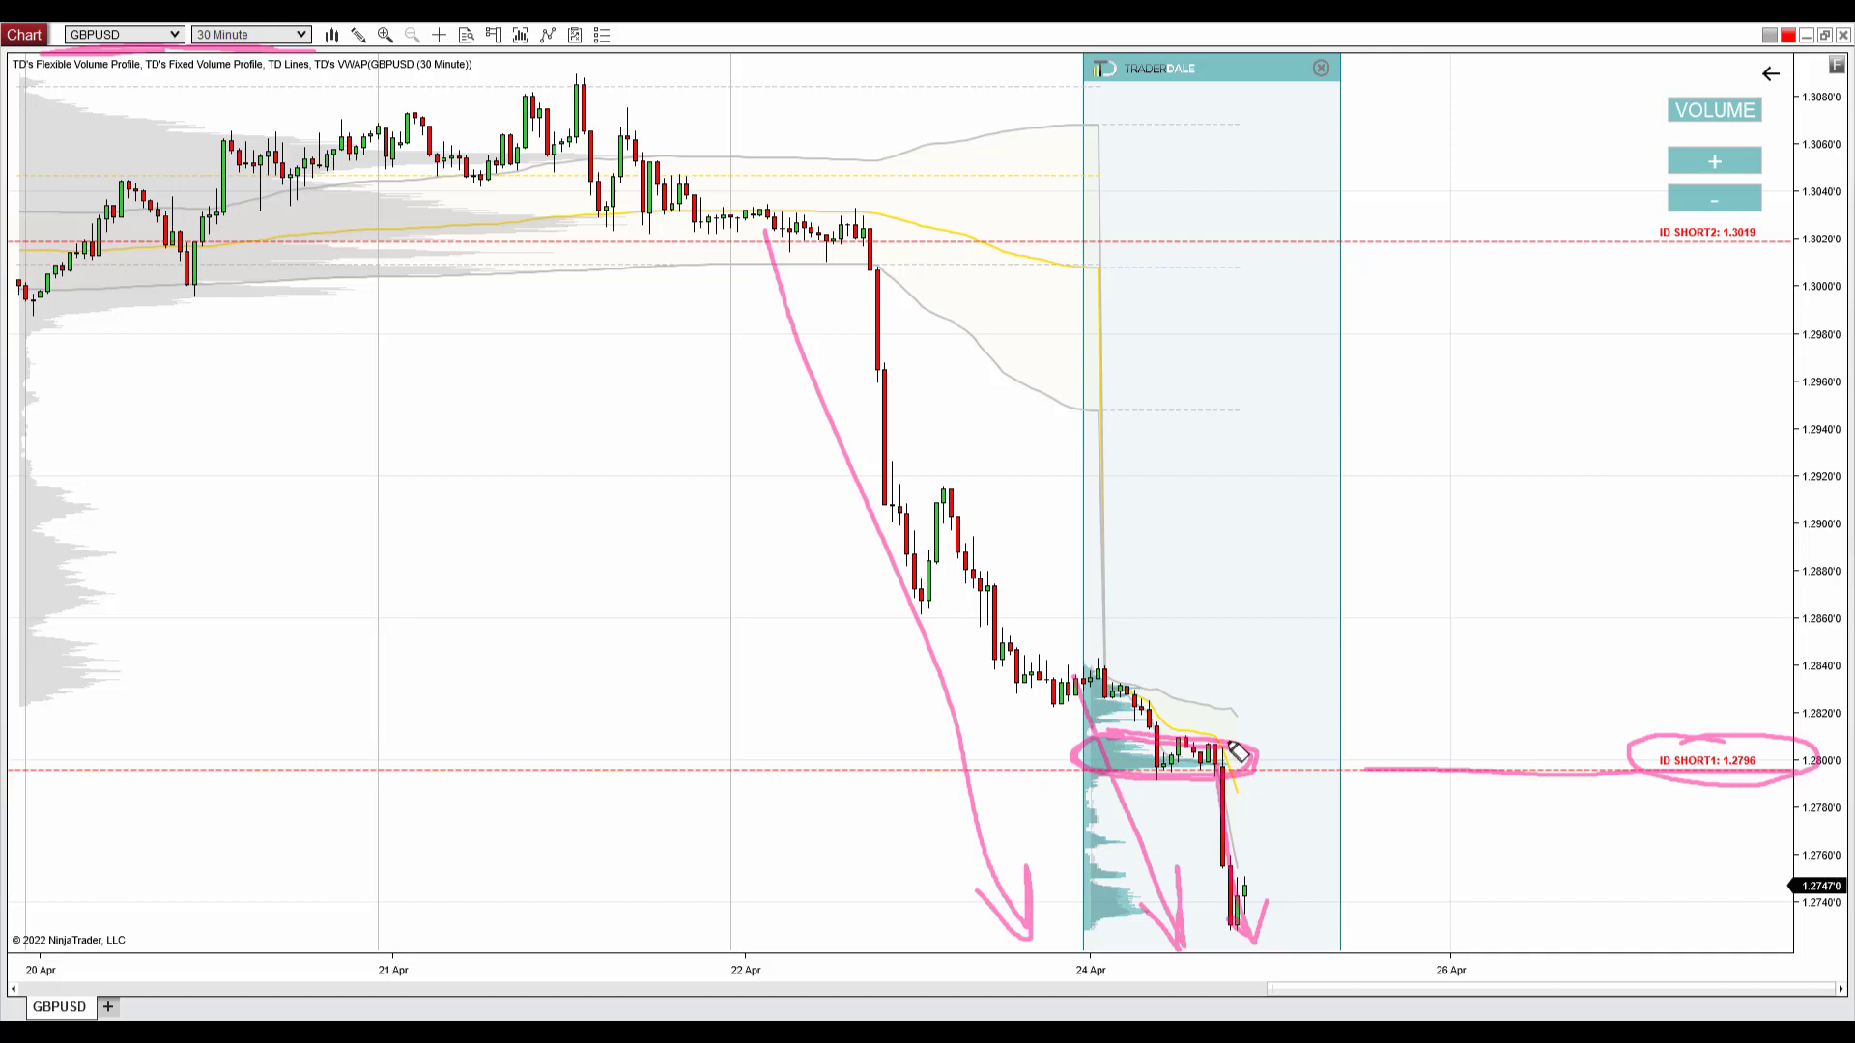
Draw a grey line along the 1.2796 level, label it R, and sketch a dashed price pullback up to it.
left_click_drag(1066, 768, 1645, 773)
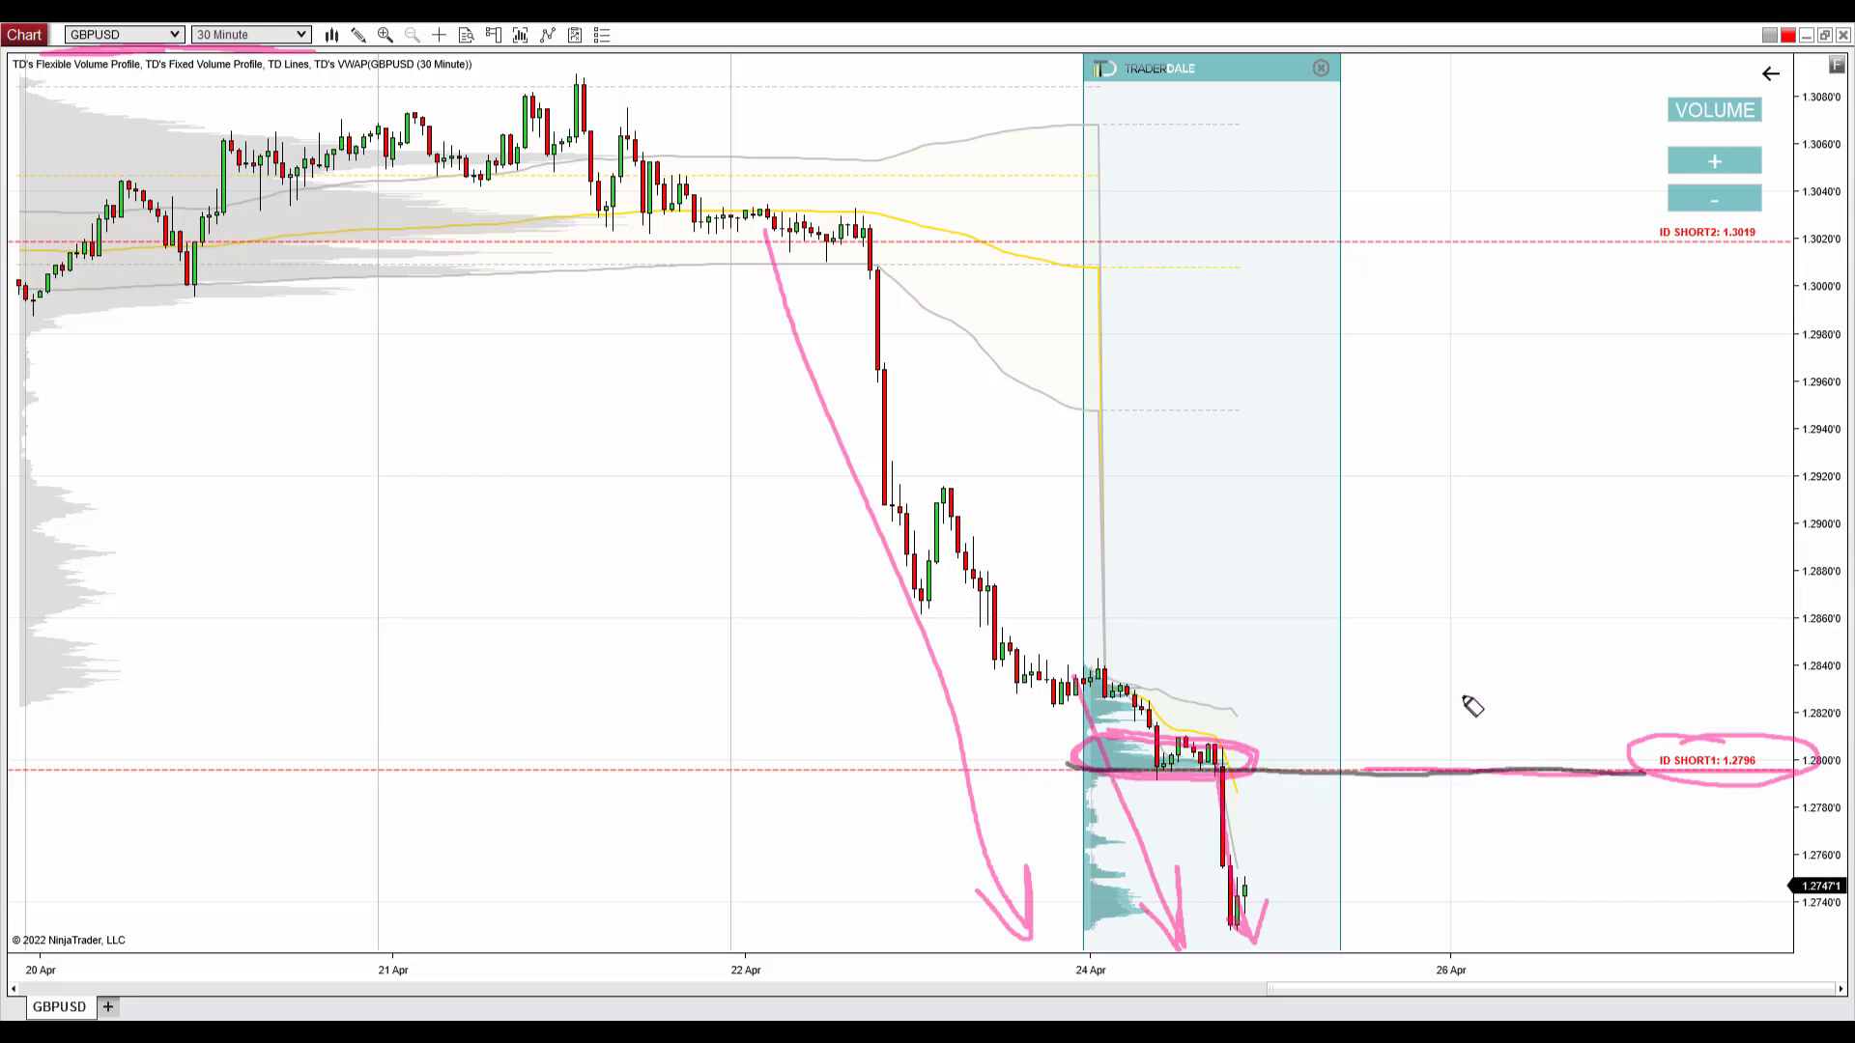
left_click_drag(1454, 675, 1456, 749)
mouse_move(1452, 673)
left_mouse_down()
mouse_move(1458, 739)
mouse_move(1493, 677)
mouse_move(1470, 708)
mouse_move(1510, 749)
left_mouse_up()
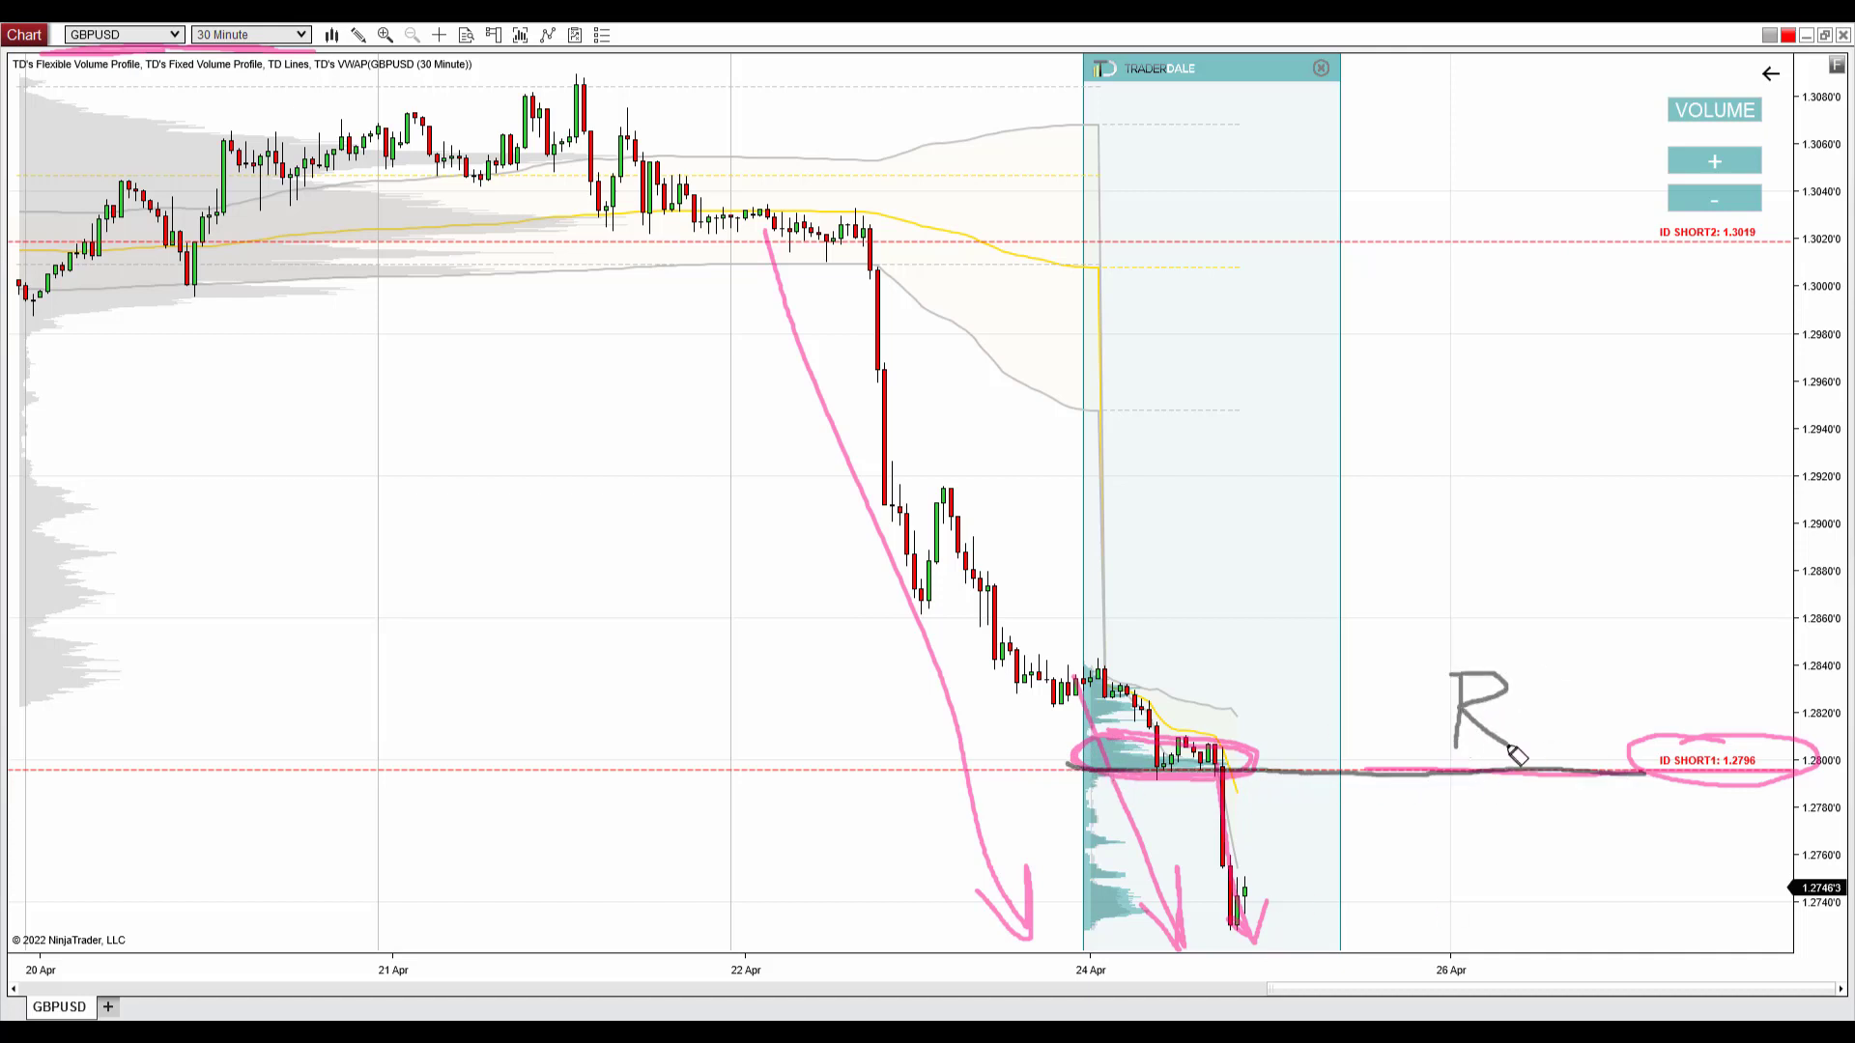
mouse_move(1254, 896)
left_mouse_down()
mouse_move(1320, 871)
mouse_move(1401, 768)
left_mouse_up()
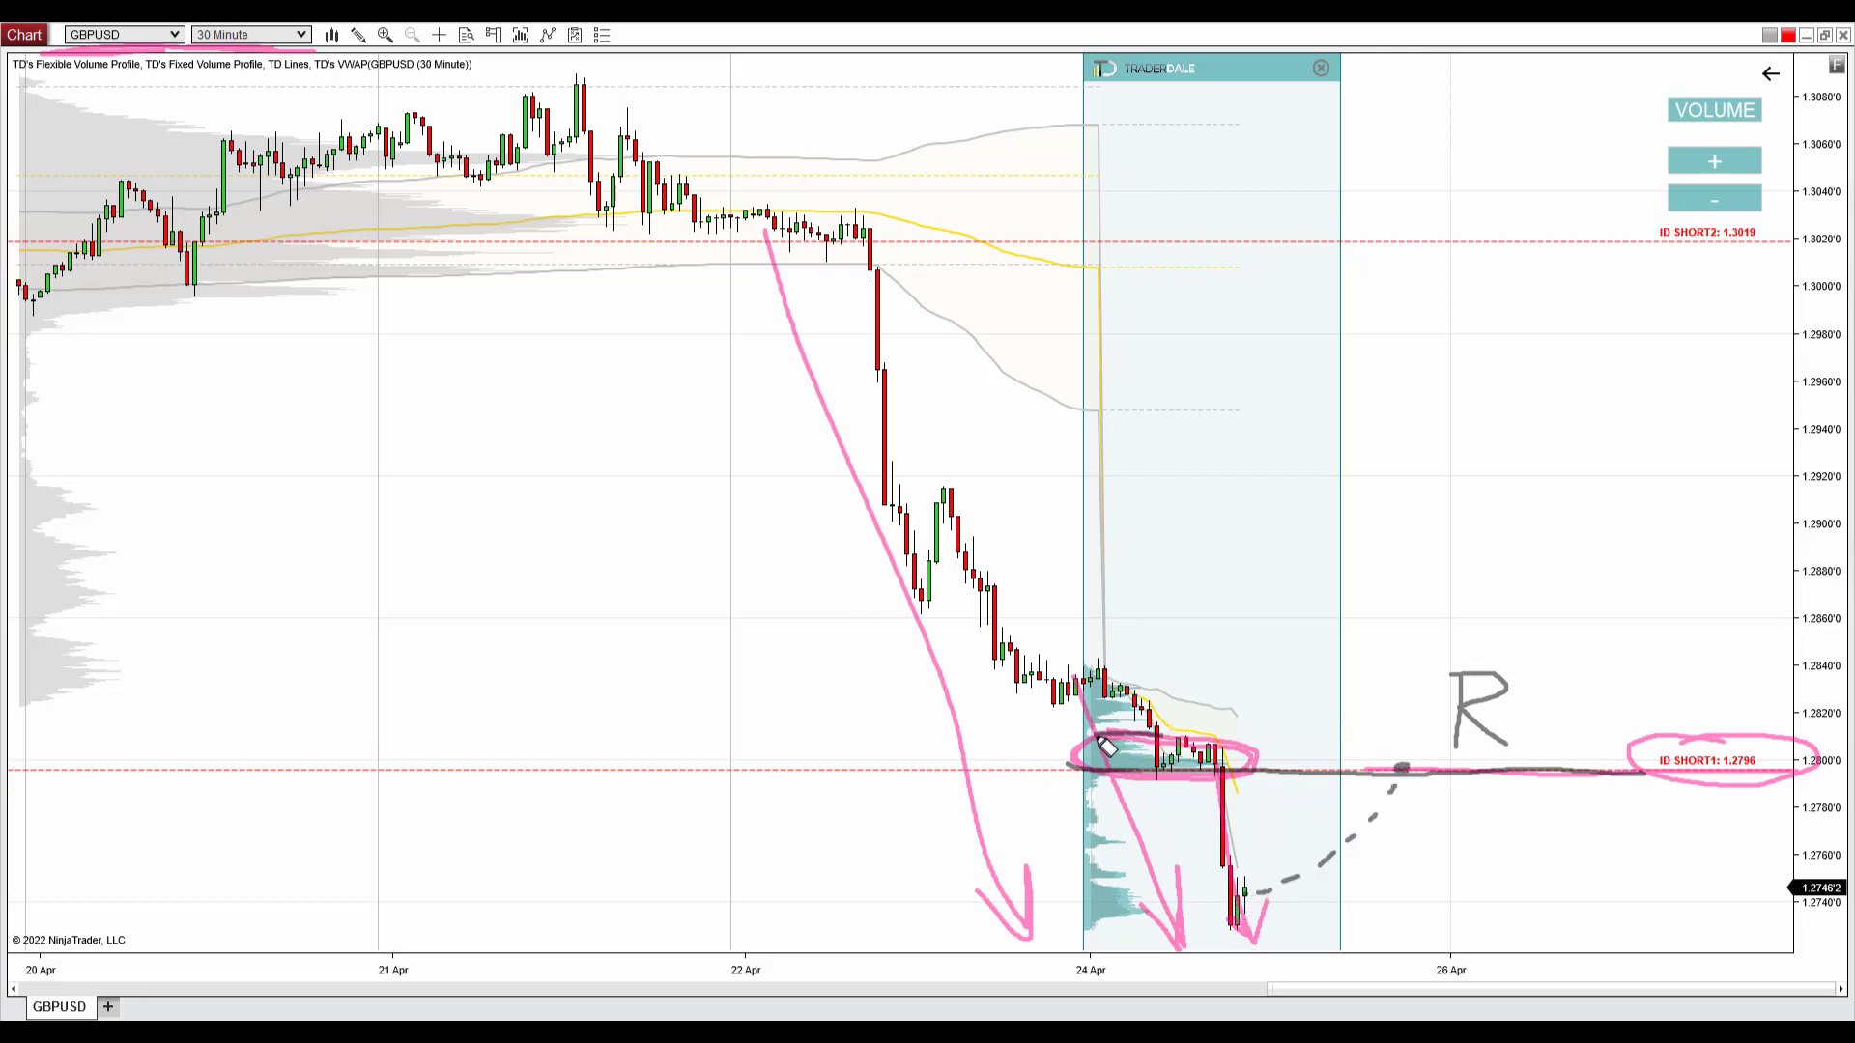
Circle the volume cluster above 1.2796 in grey and draw a downward reaction arrow from the level.
mouse_move(1106, 747)
left_mouse_down()
mouse_move(1214, 780)
mouse_move(1248, 757)
mouse_move(1132, 740)
left_mouse_up()
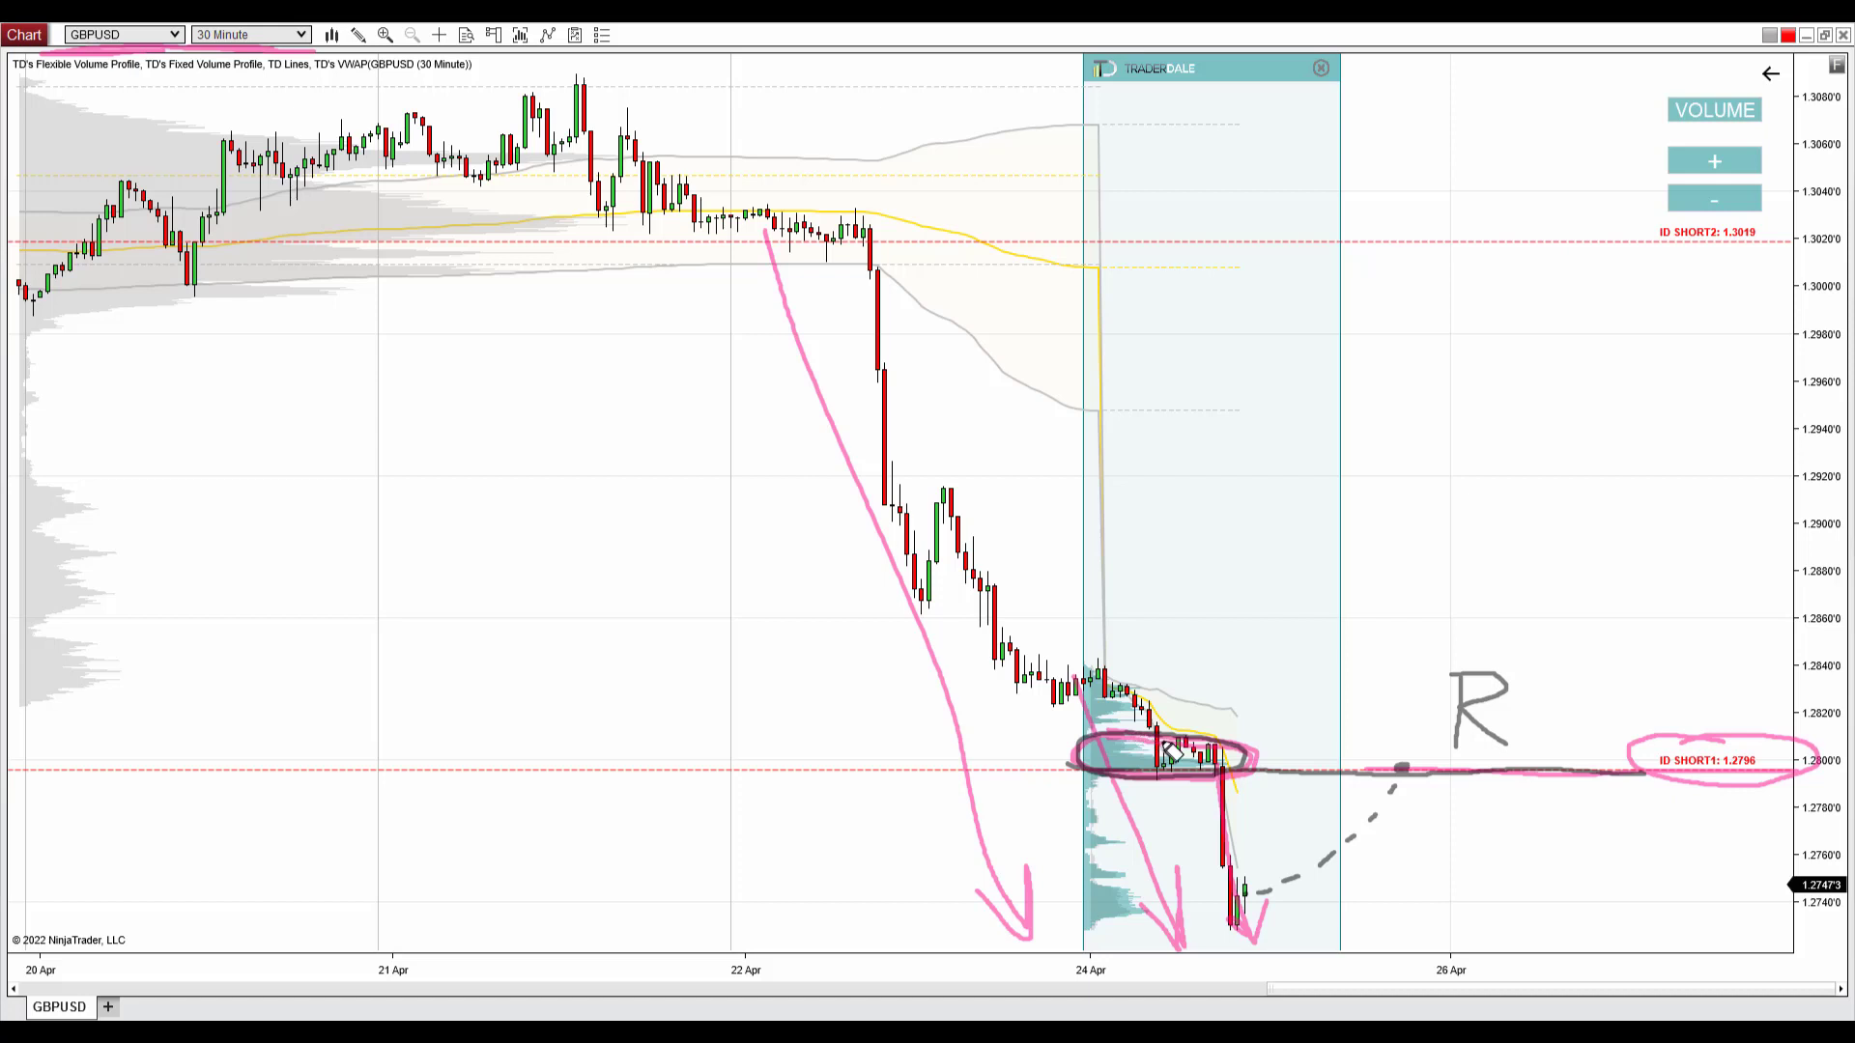
mouse_move(1401, 768)
left_mouse_down()
mouse_move(1443, 826)
mouse_move(1475, 835)
mouse_move(1441, 863)
left_mouse_up()
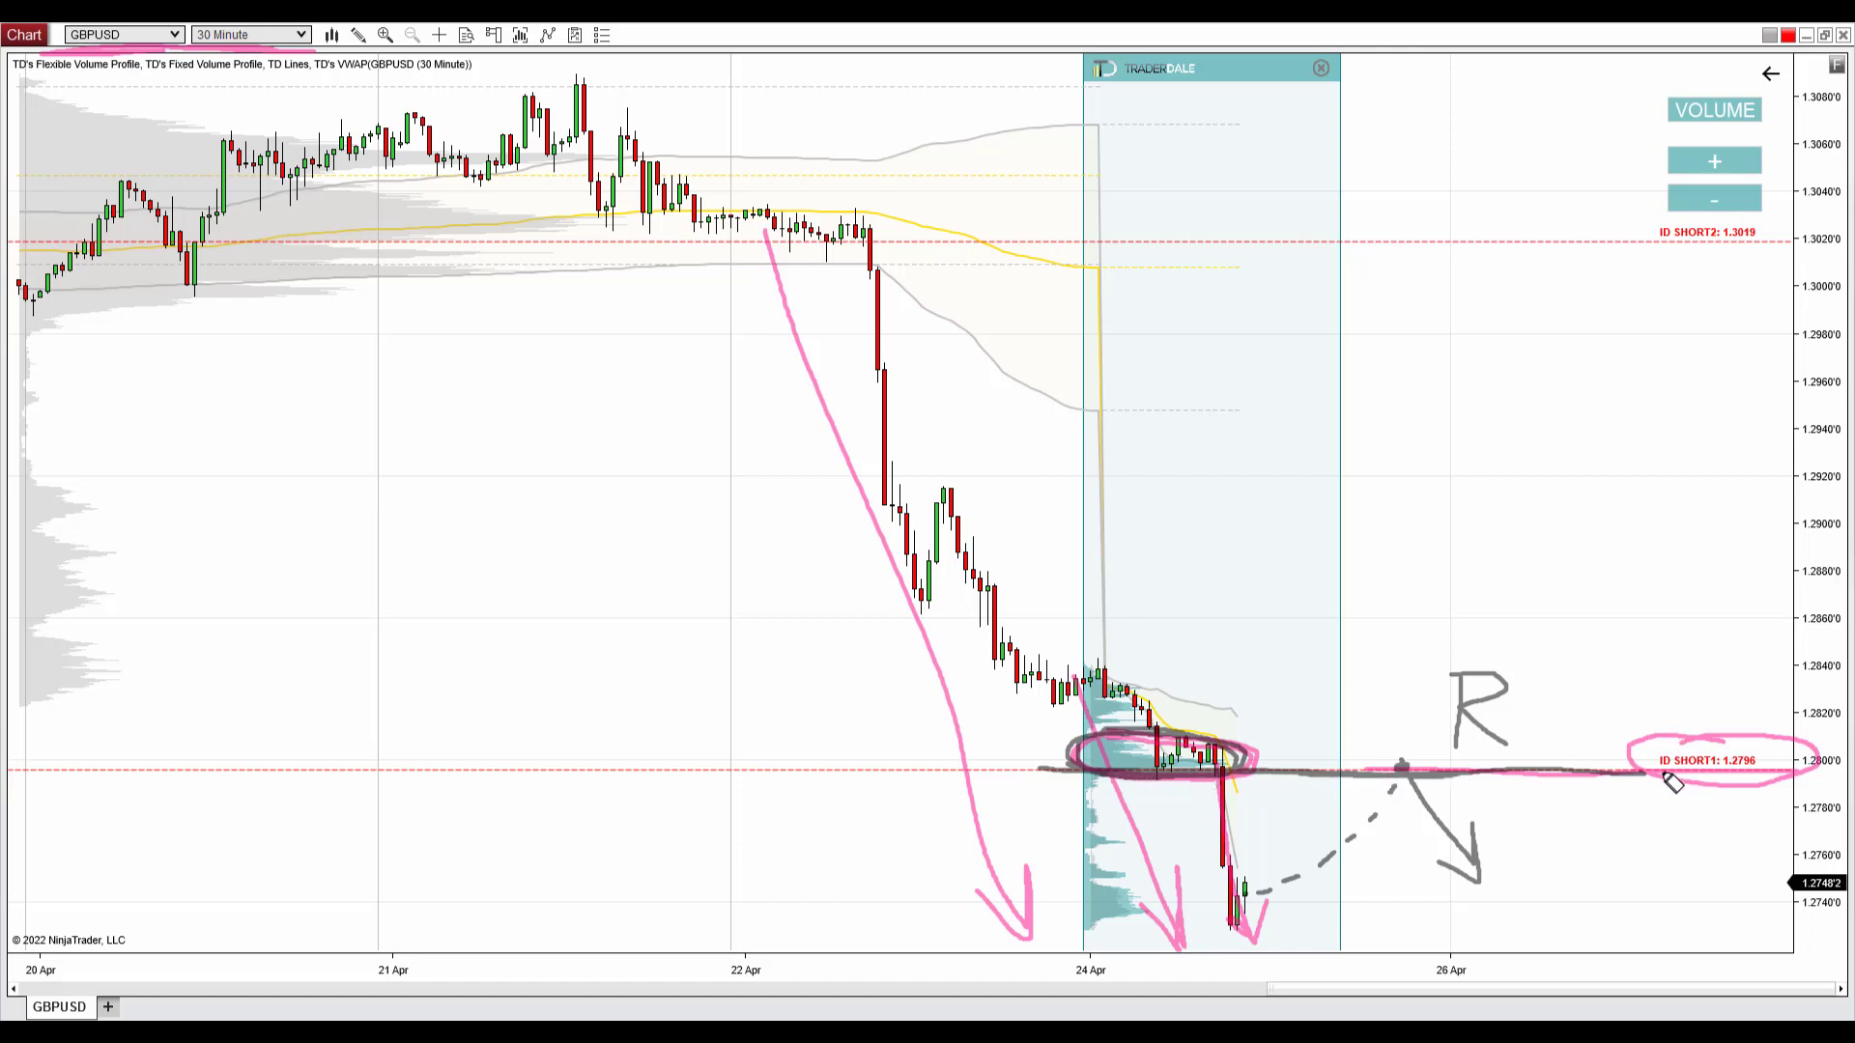
left_click_drag(1661, 773, 1785, 775)
Clear the annotations and move the volume profile back to the 22 April sell-off, extending its start to late 21 April.
key("Escape")
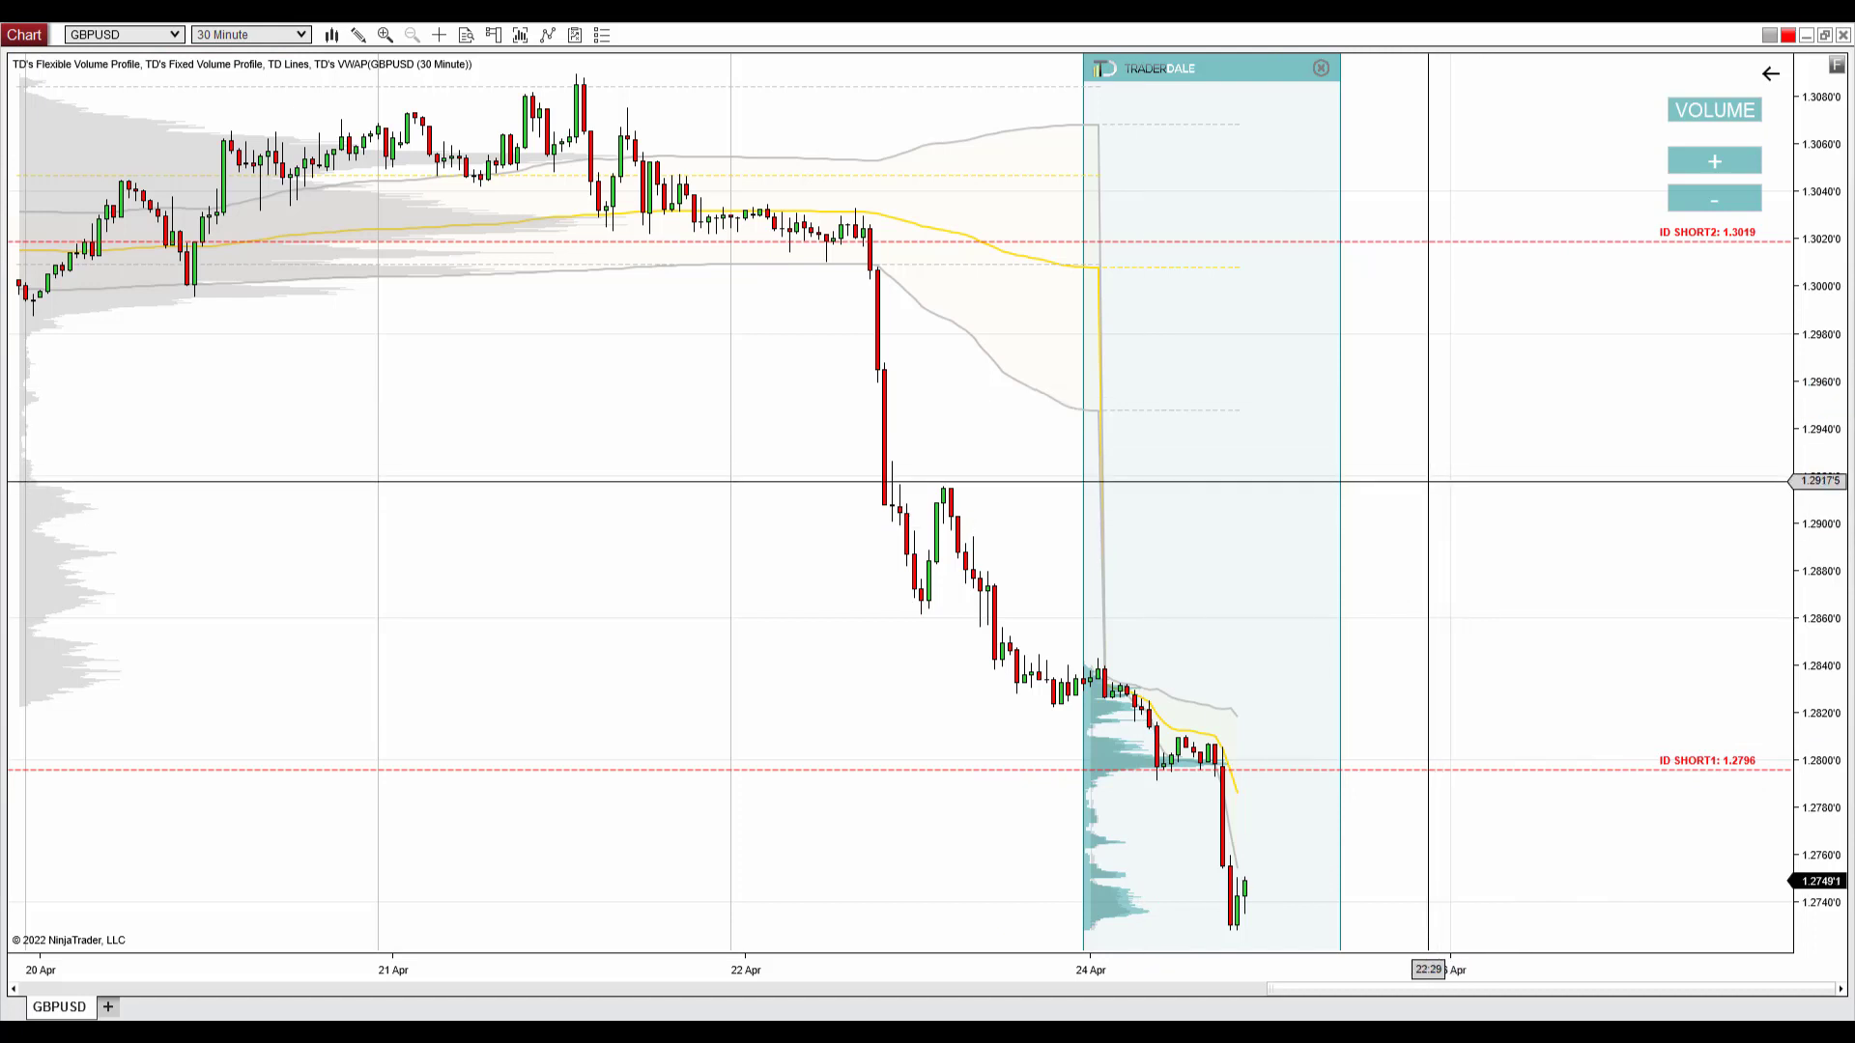
left_click(1225, 145)
left_click_drag(1225, 145, 878, 143)
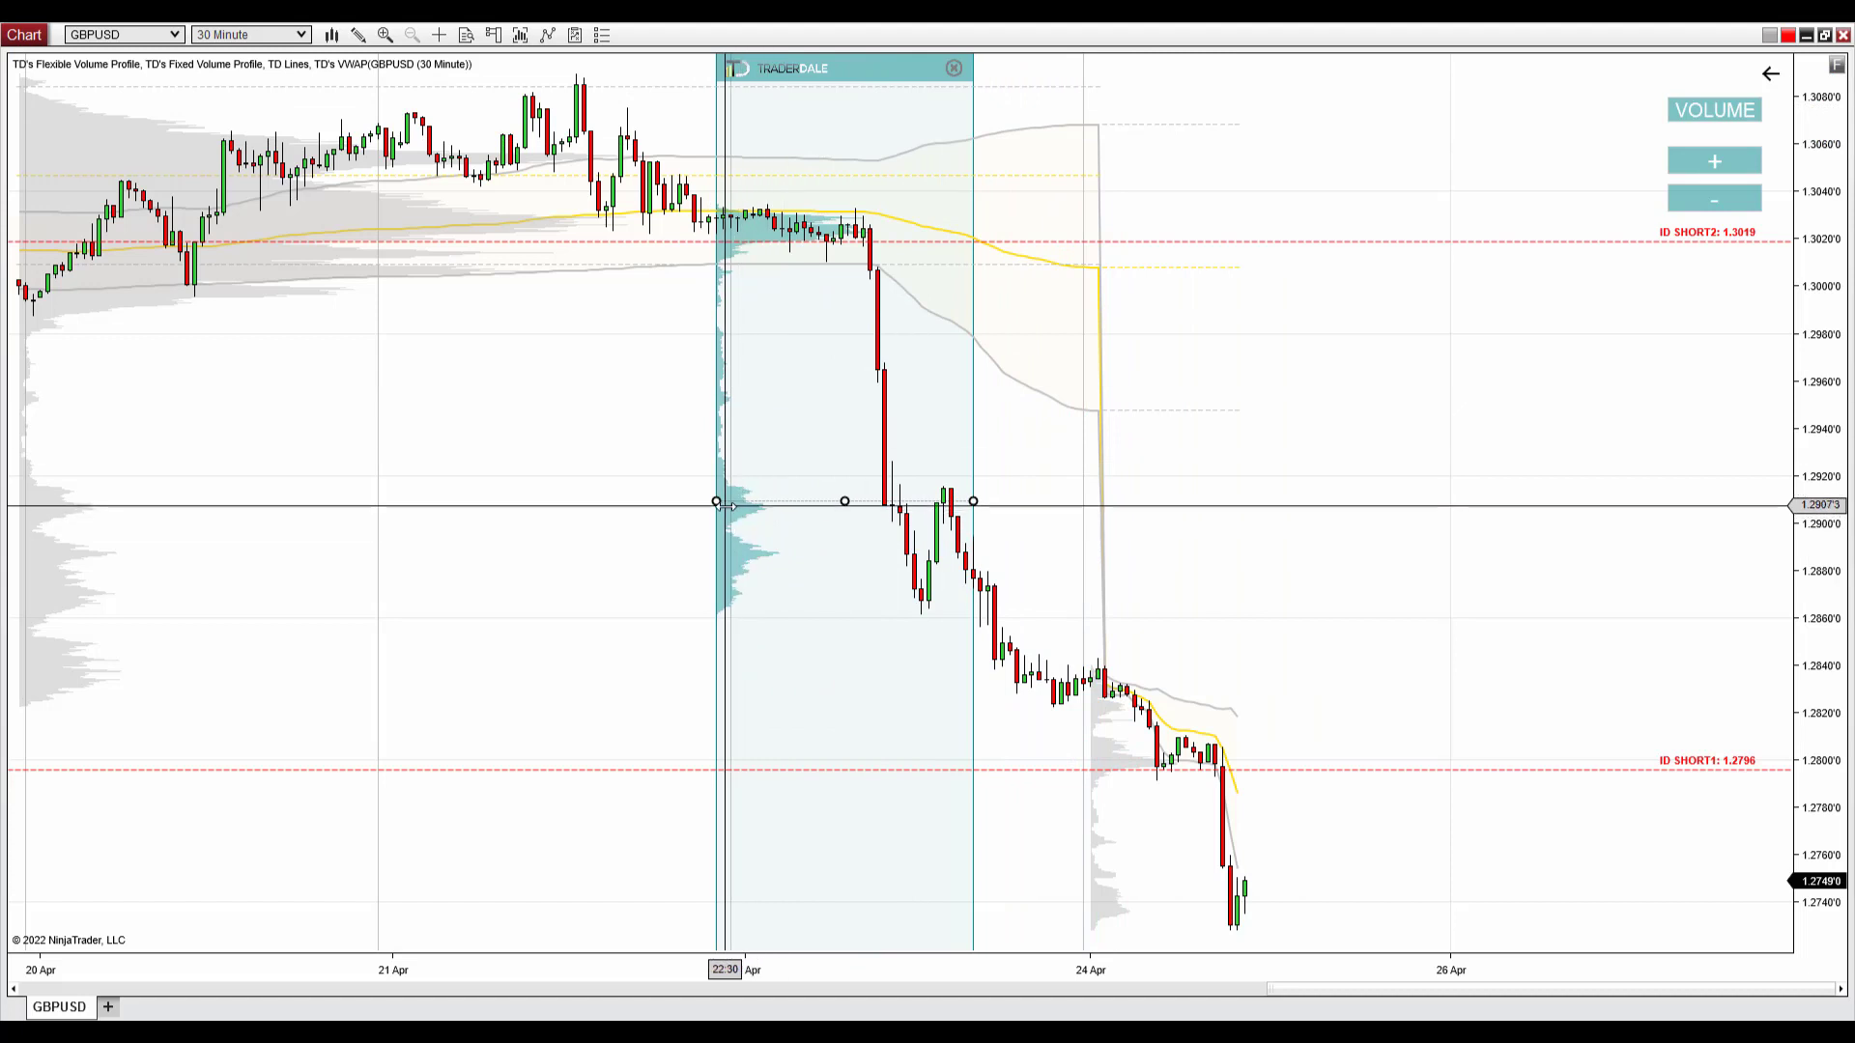
left_click_drag(716, 501, 671, 502)
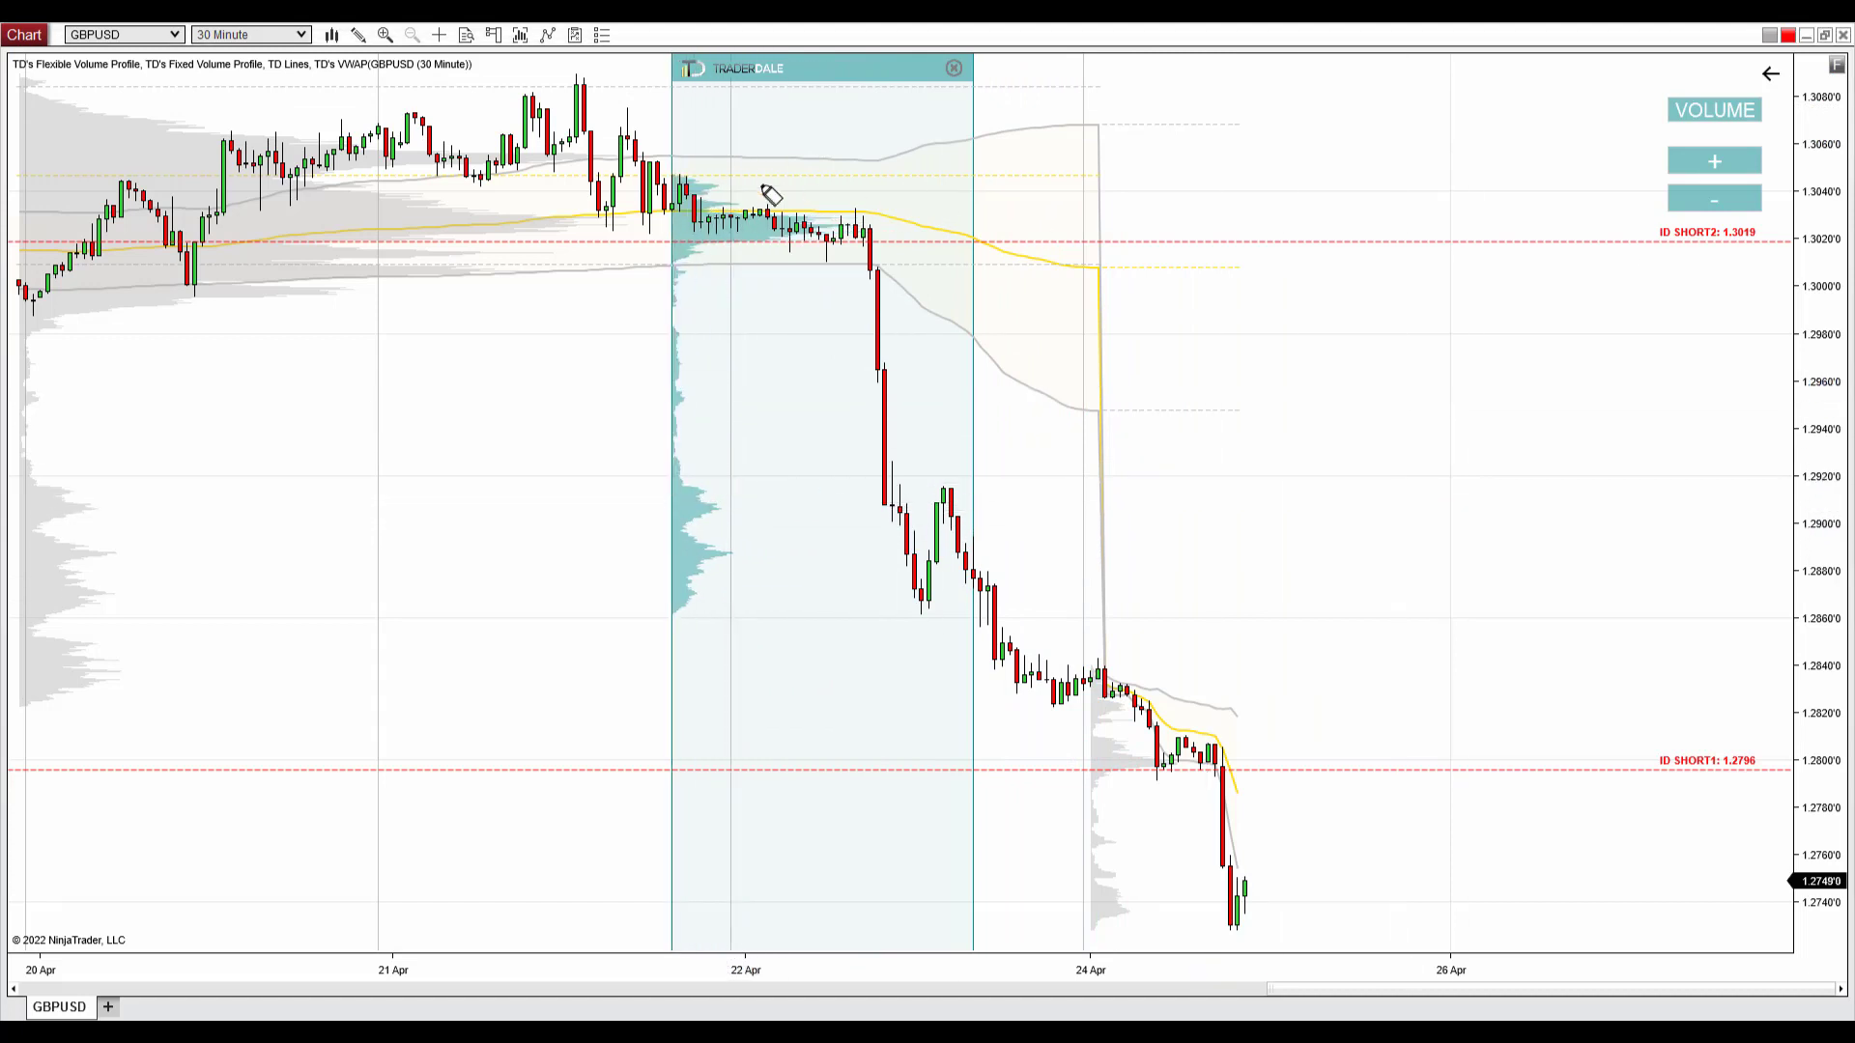
Circle the volume cluster around the 1.3019 level and draw a thick downward arrow along the sell-off that follows it.
mouse_move(749, 200)
left_mouse_down()
mouse_move(677, 223)
mouse_move(767, 247)
mouse_move(923, 236)
mouse_move(874, 205)
mouse_move(739, 197)
left_mouse_up()
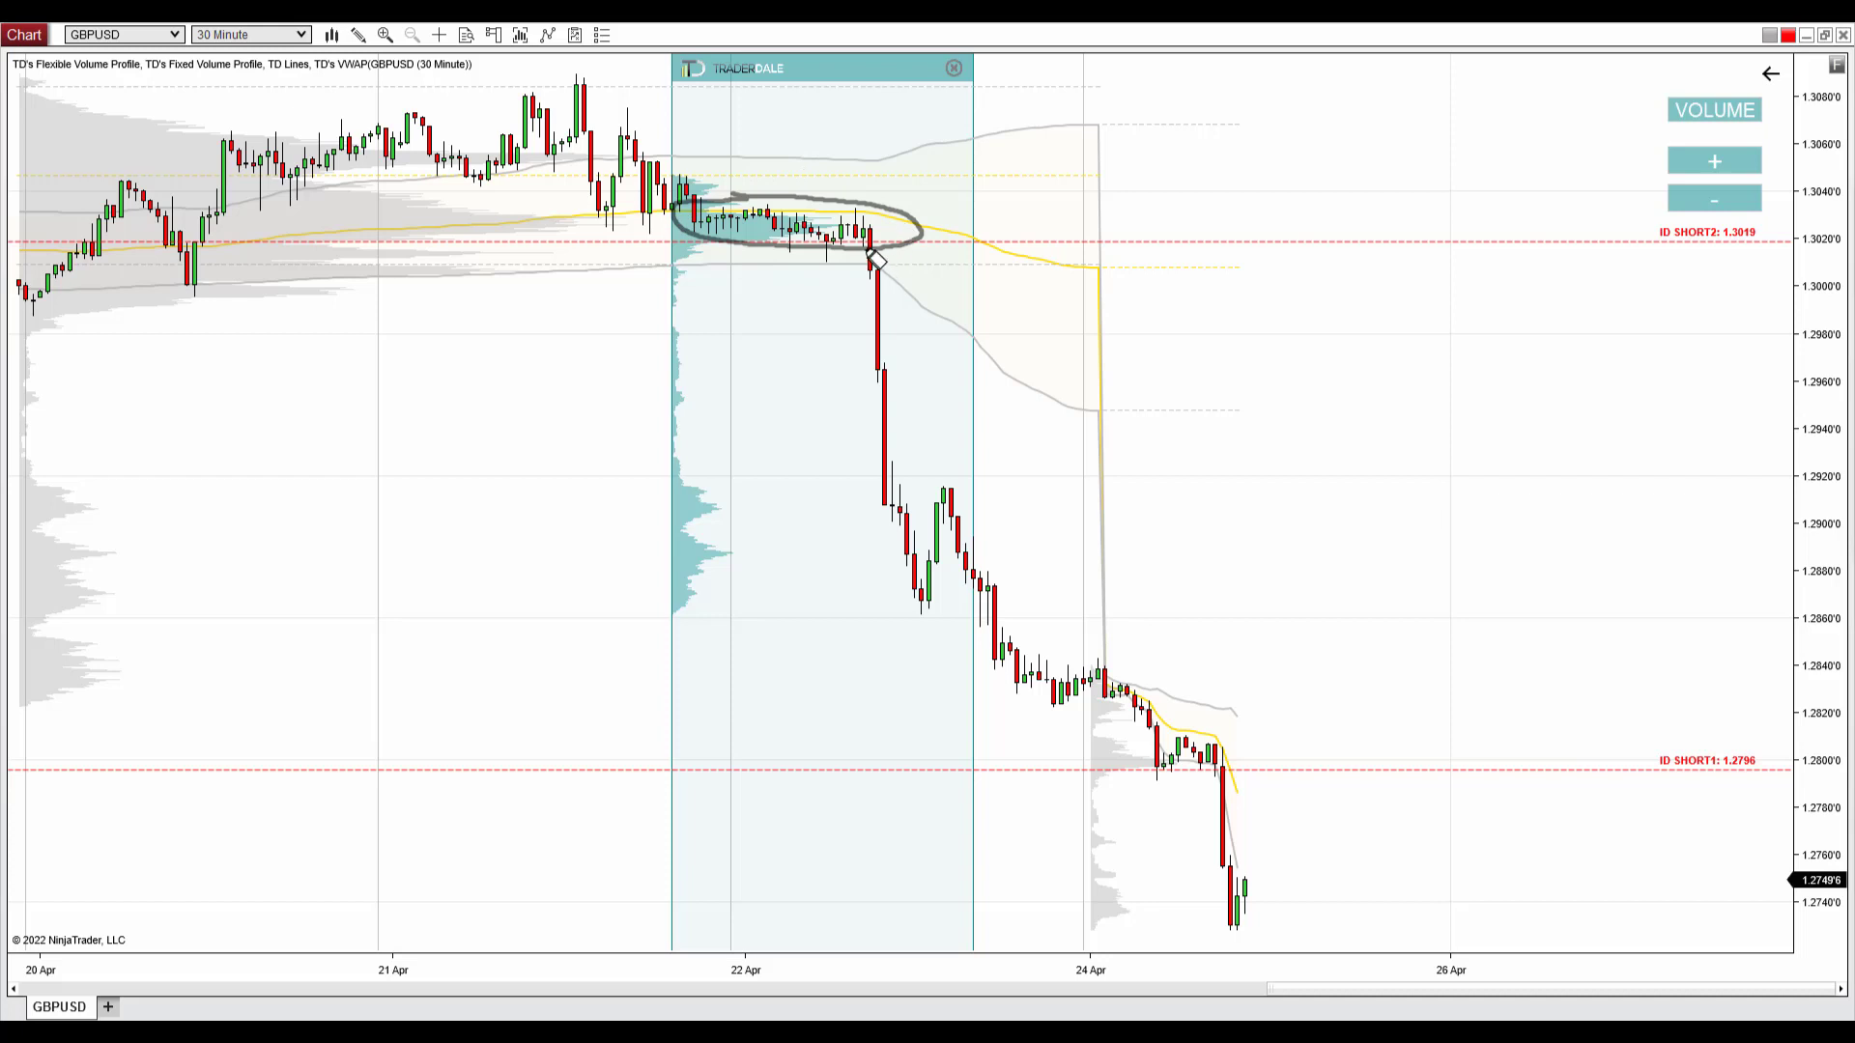
mouse_move(864, 246)
left_mouse_down()
mouse_move(887, 706)
mouse_move(933, 644)
left_mouse_up()
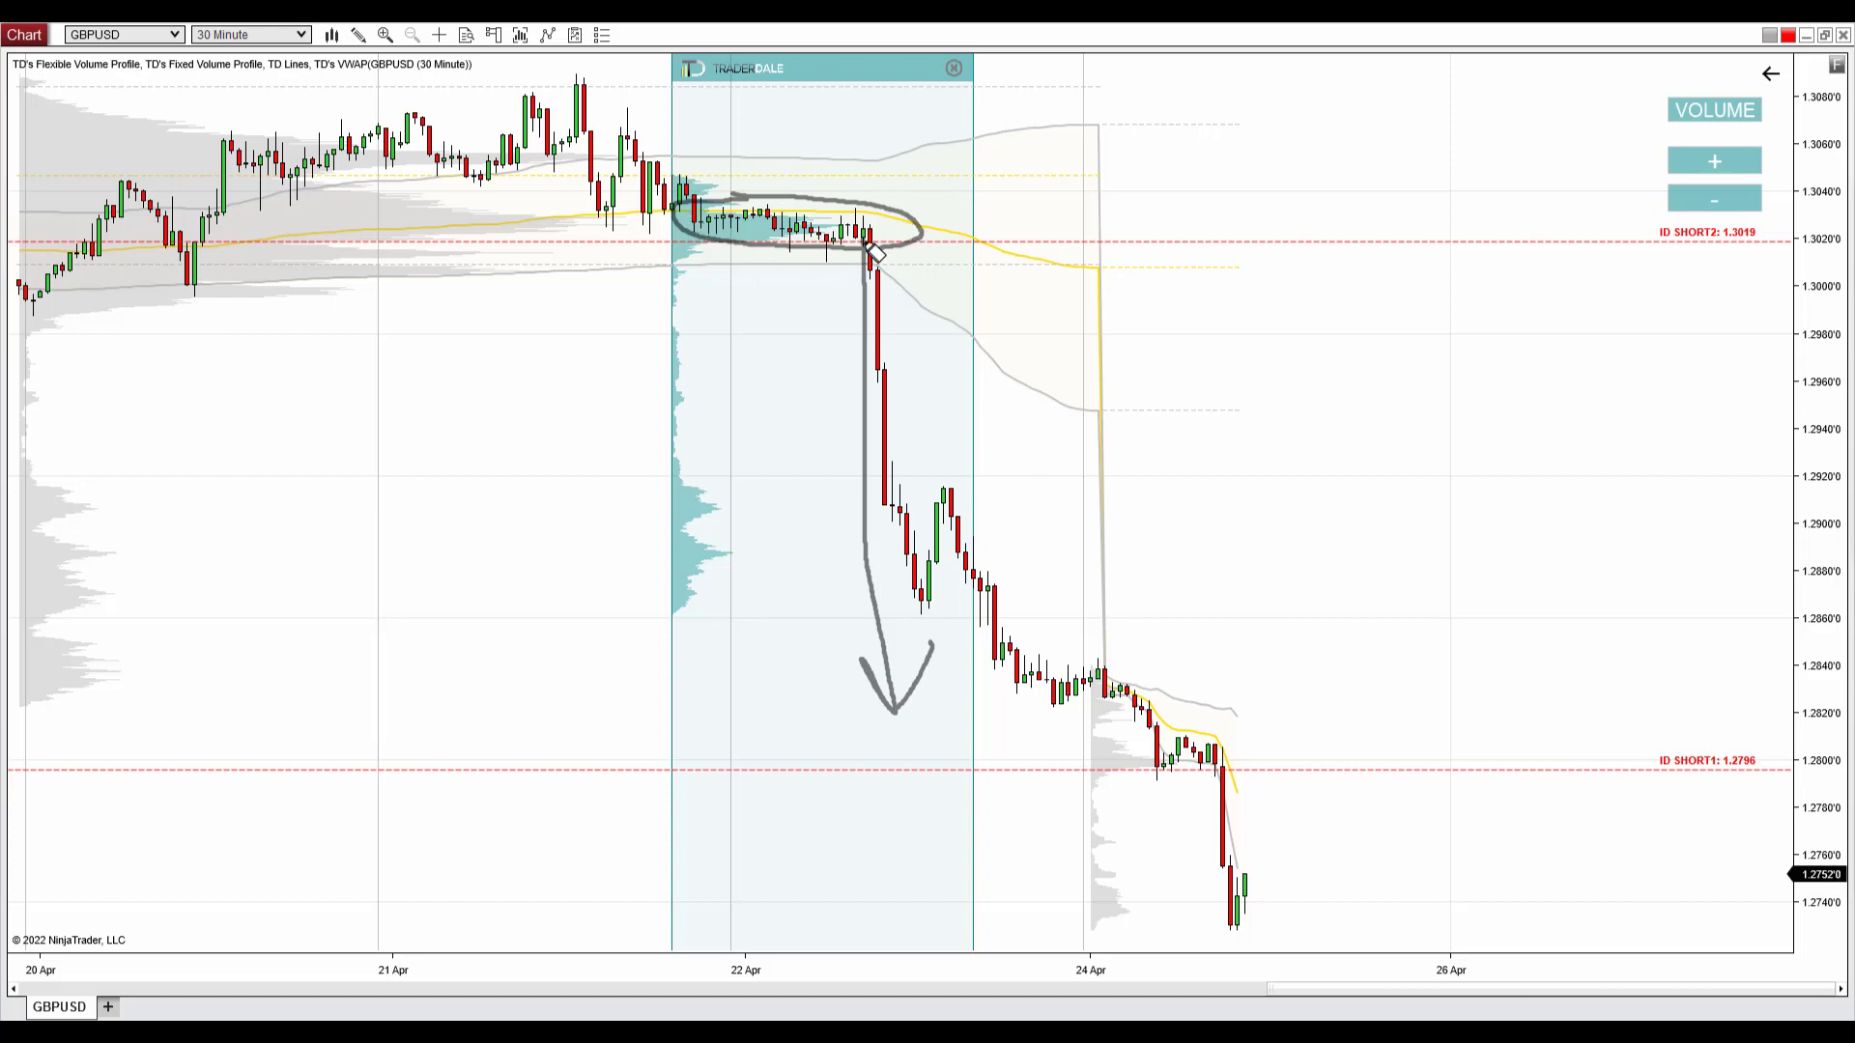
mouse_move(867, 341)
left_mouse_down()
mouse_move(904, 706)
mouse_move(938, 650)
mouse_move(906, 705)
mouse_move(866, 669)
left_mouse_up()
mouse_move(755, 190)
left_mouse_down()
mouse_move(683, 202)
mouse_move(679, 234)
mouse_move(886, 252)
mouse_move(923, 218)
mouse_move(753, 196)
left_mouse_up()
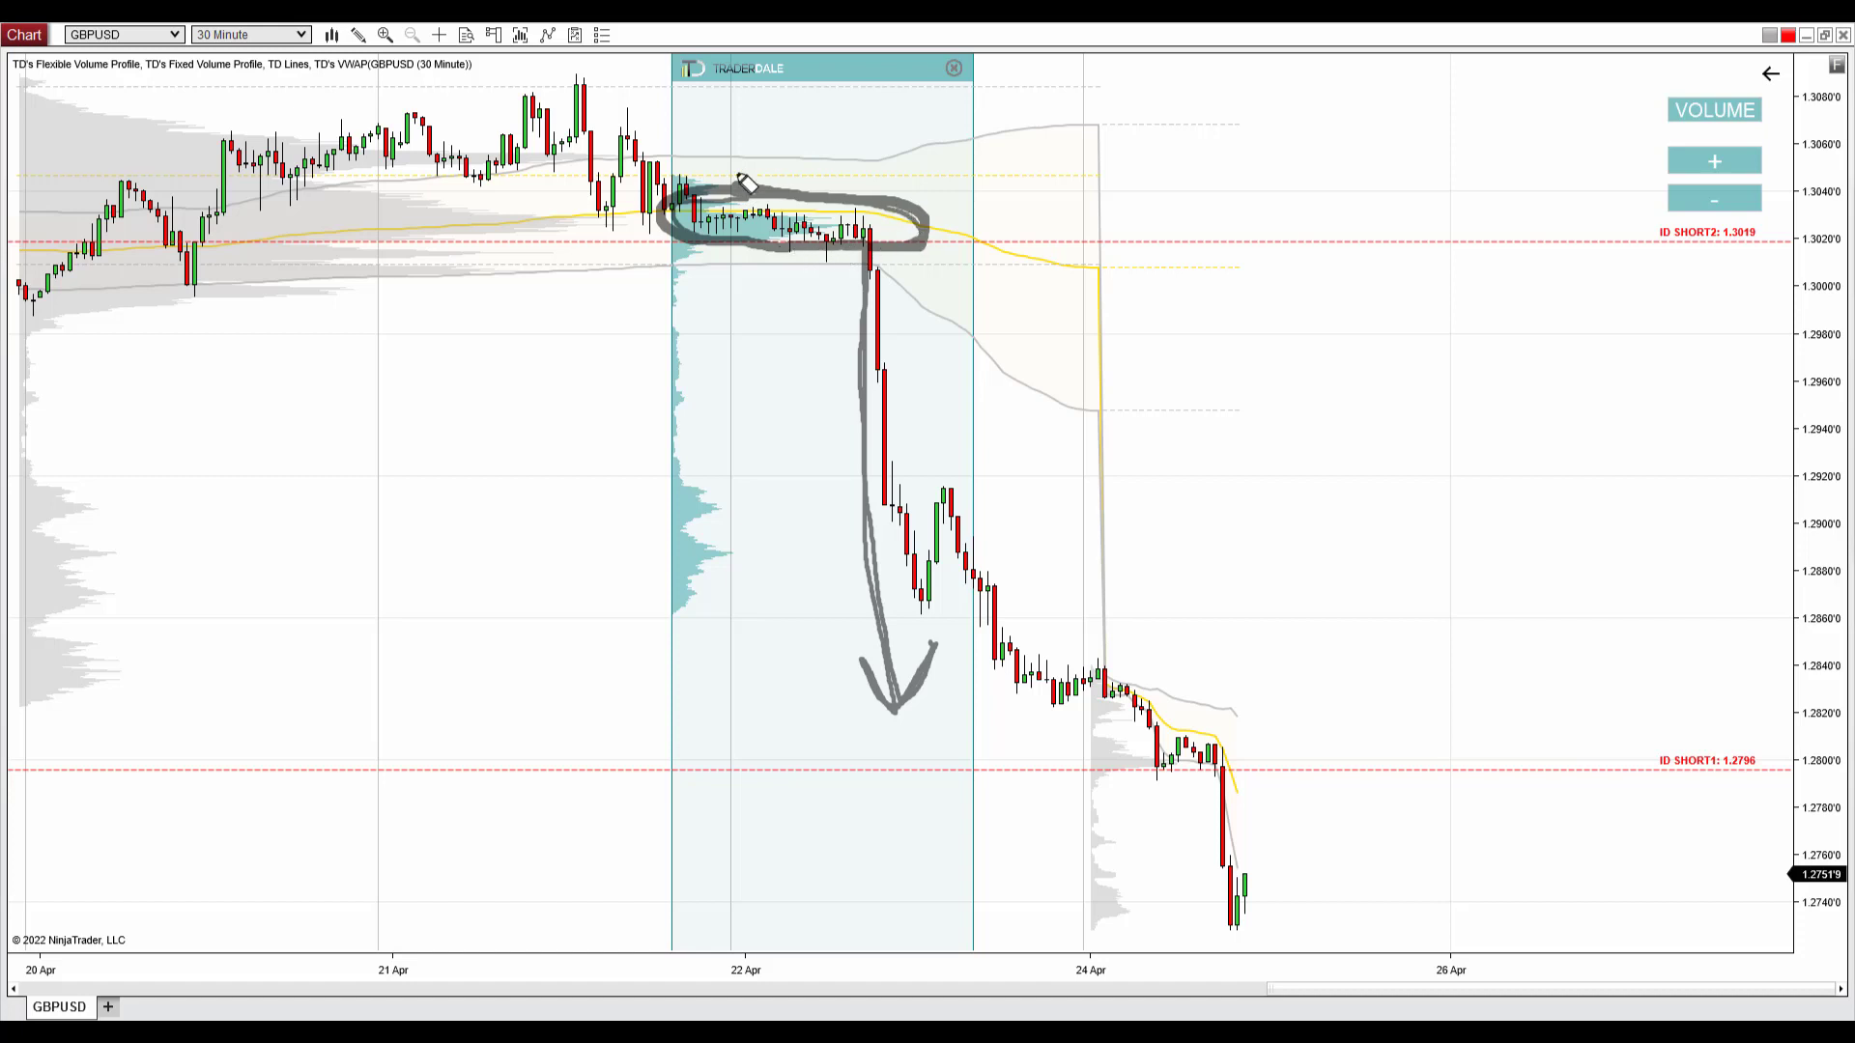
mouse_move(874, 256)
left_mouse_down()
mouse_move(866, 520)
mouse_move(893, 697)
mouse_move(925, 683)
mouse_move(869, 677)
left_mouse_up()
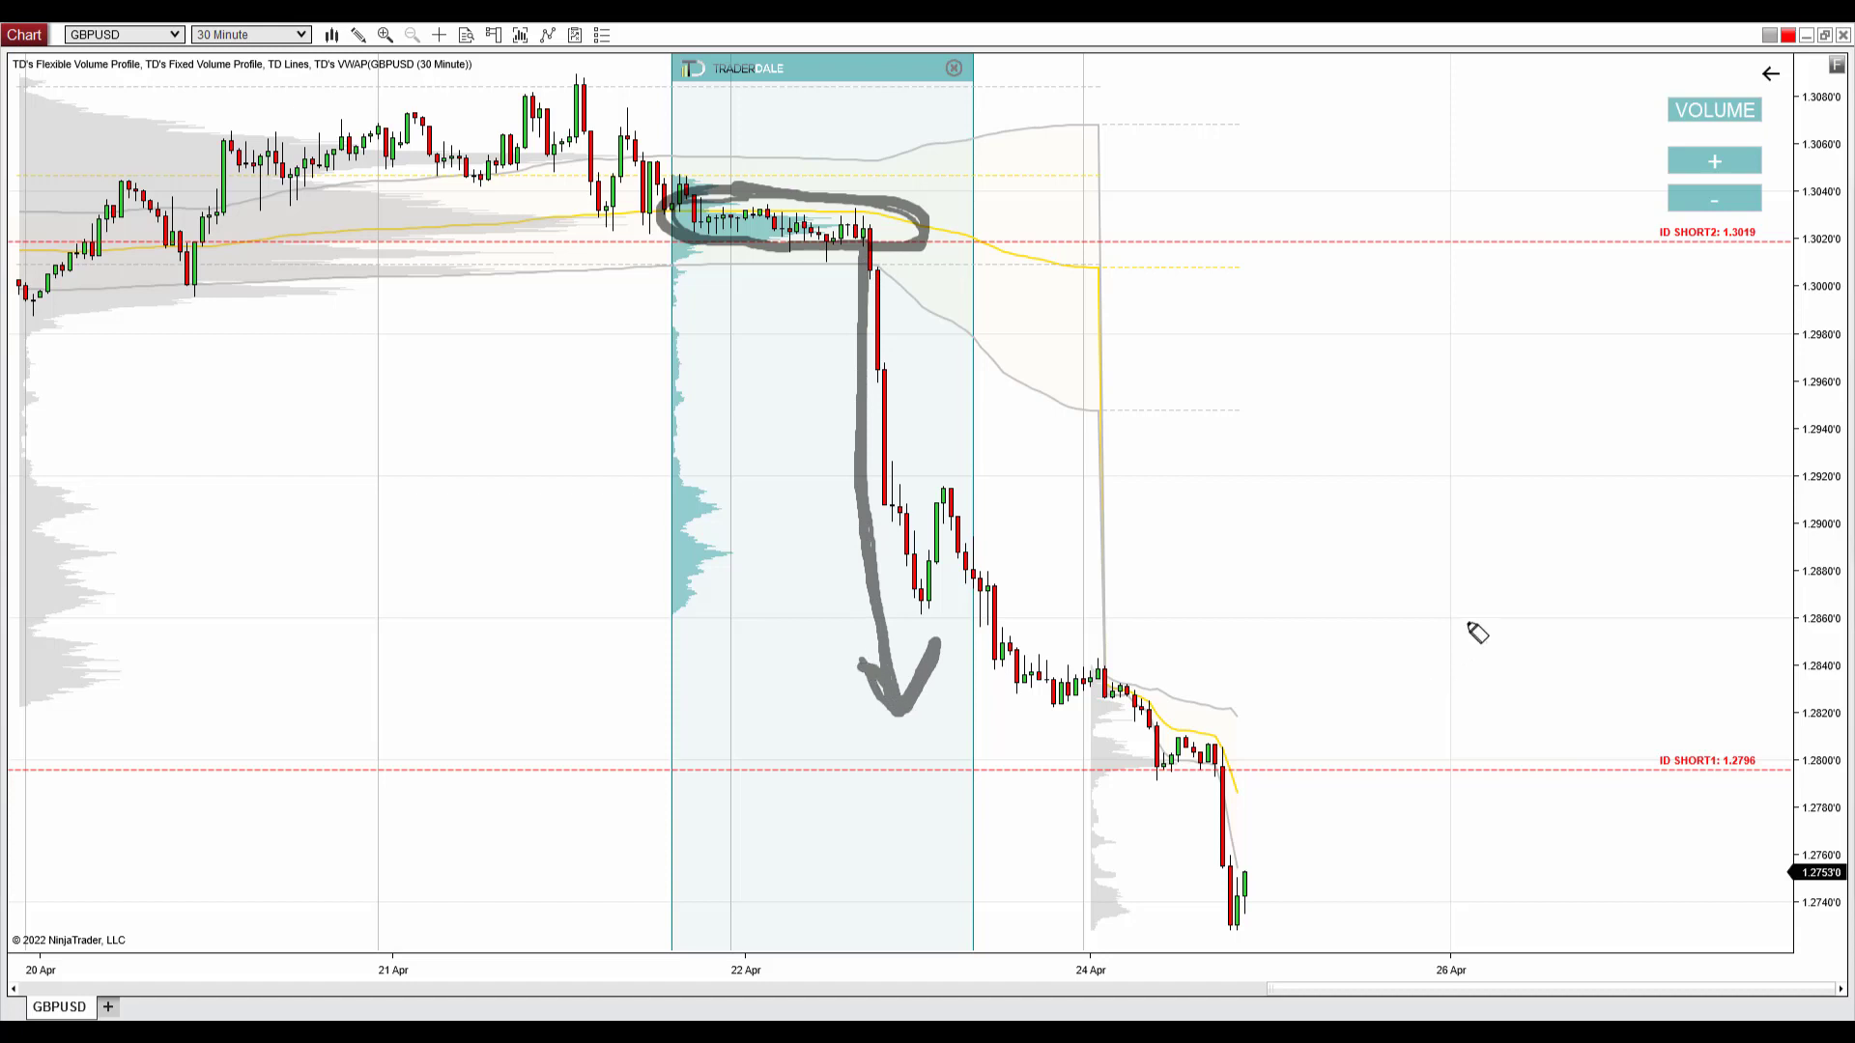
Sketch a dashed price rise to ID SHORT2, draw a line along the 1.3019 level, and add a downward reaction arrow.
left_click_drag(1457, 646, 1683, 263)
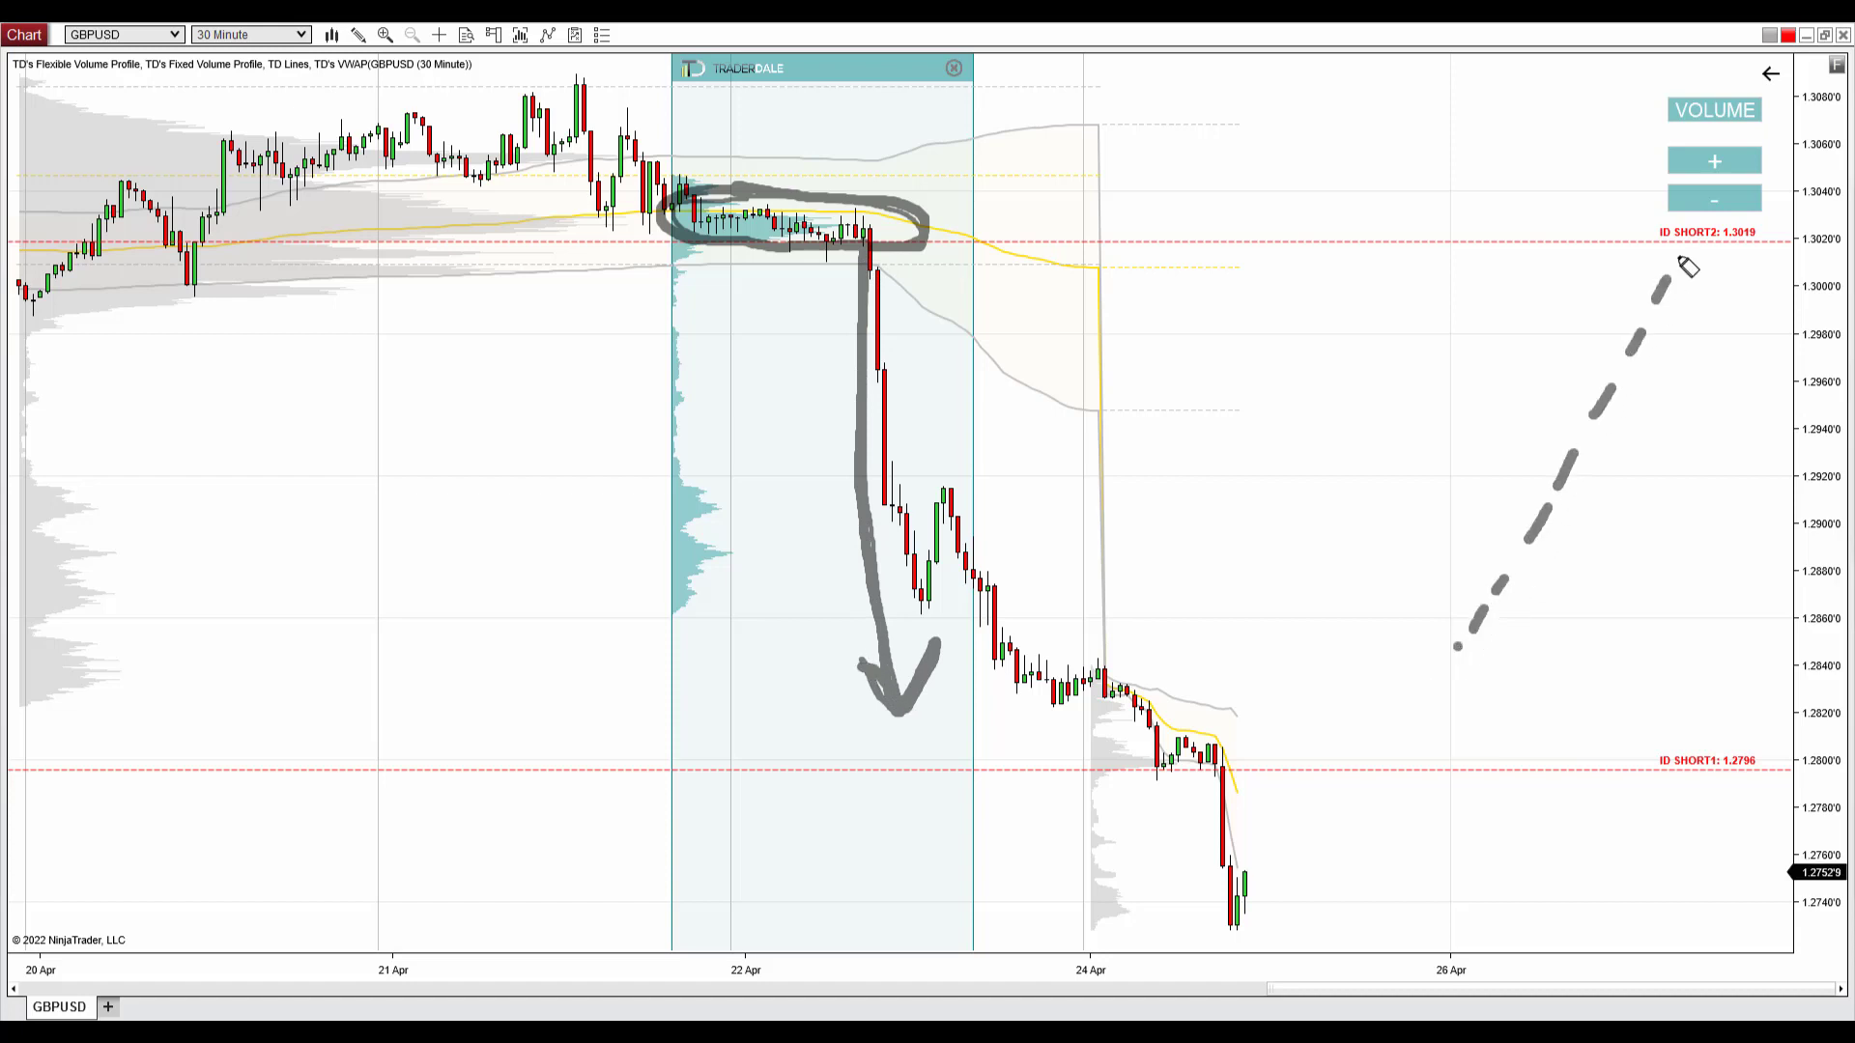
mouse_move(562, 242)
left_mouse_down()
mouse_move(1739, 243)
mouse_move(1720, 218)
mouse_move(1717, 244)
mouse_move(1785, 238)
left_mouse_up()
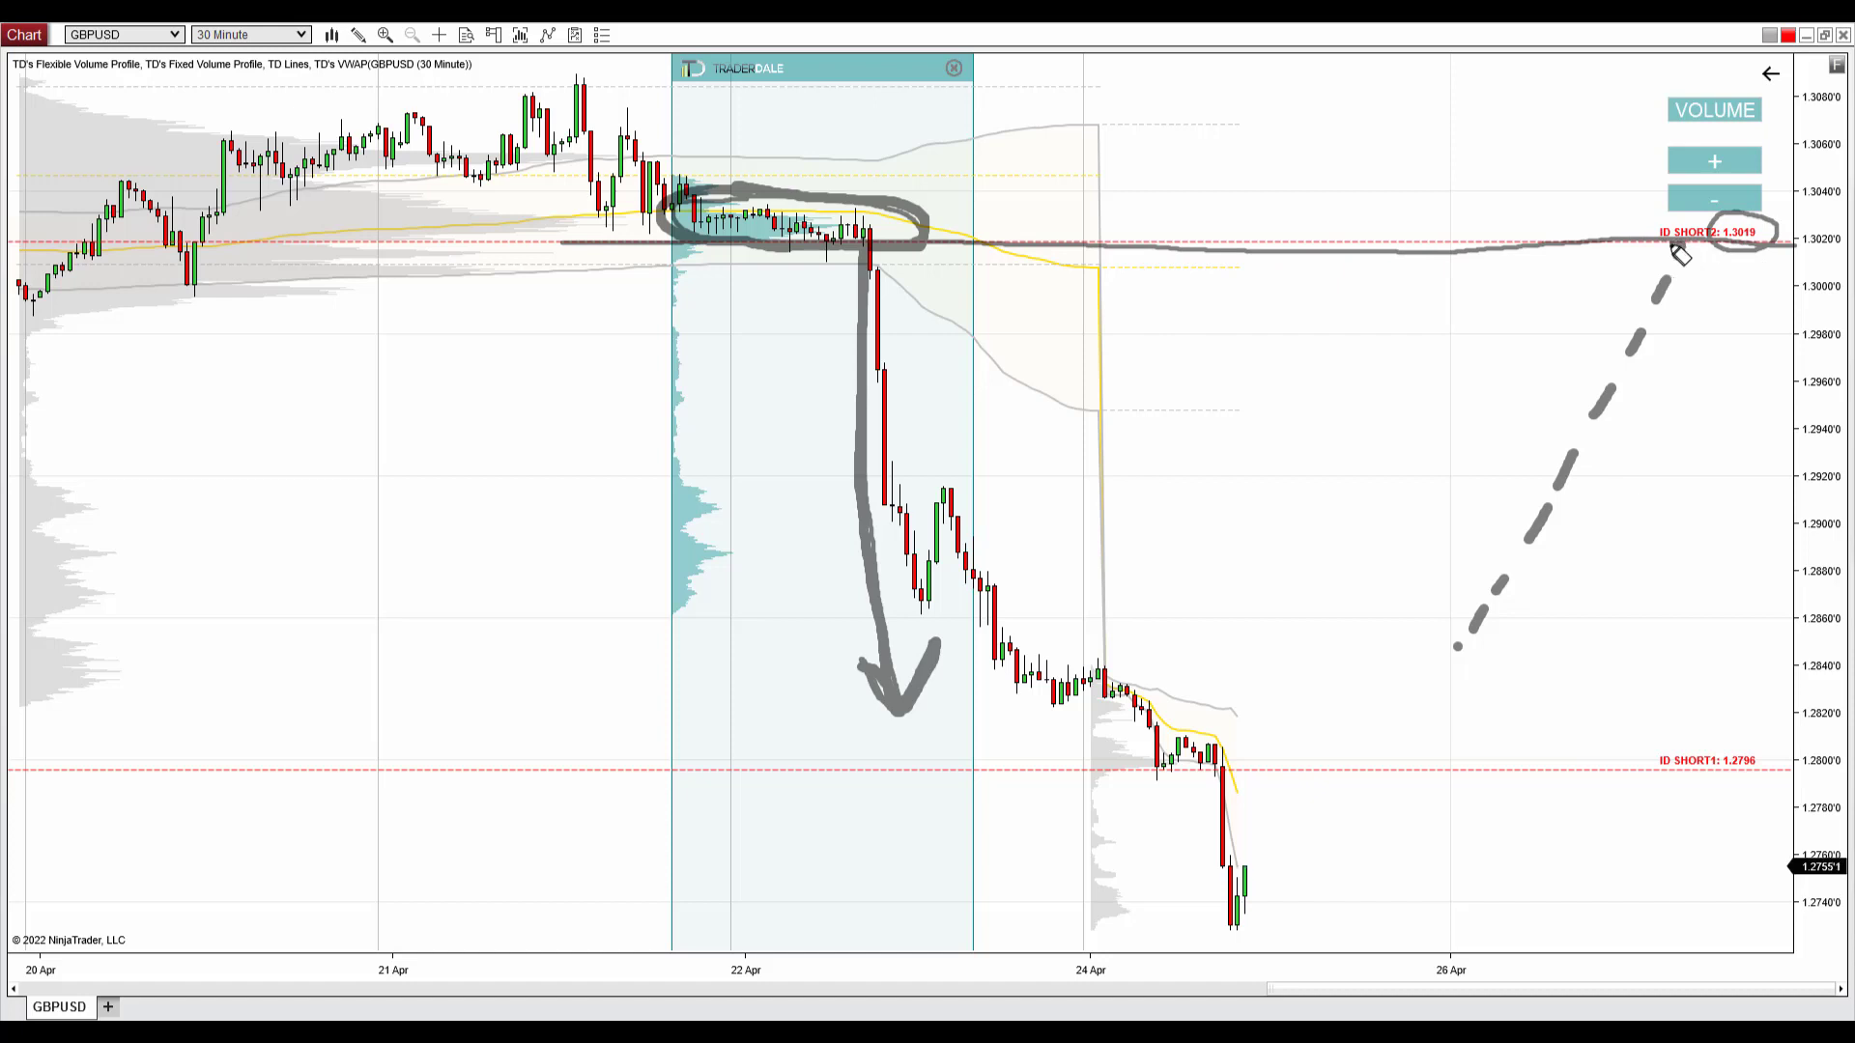
mouse_move(1677, 248)
left_mouse_down()
mouse_move(1753, 391)
mouse_move(1755, 345)
mouse_move(1750, 405)
mouse_move(1710, 375)
left_mouse_up()
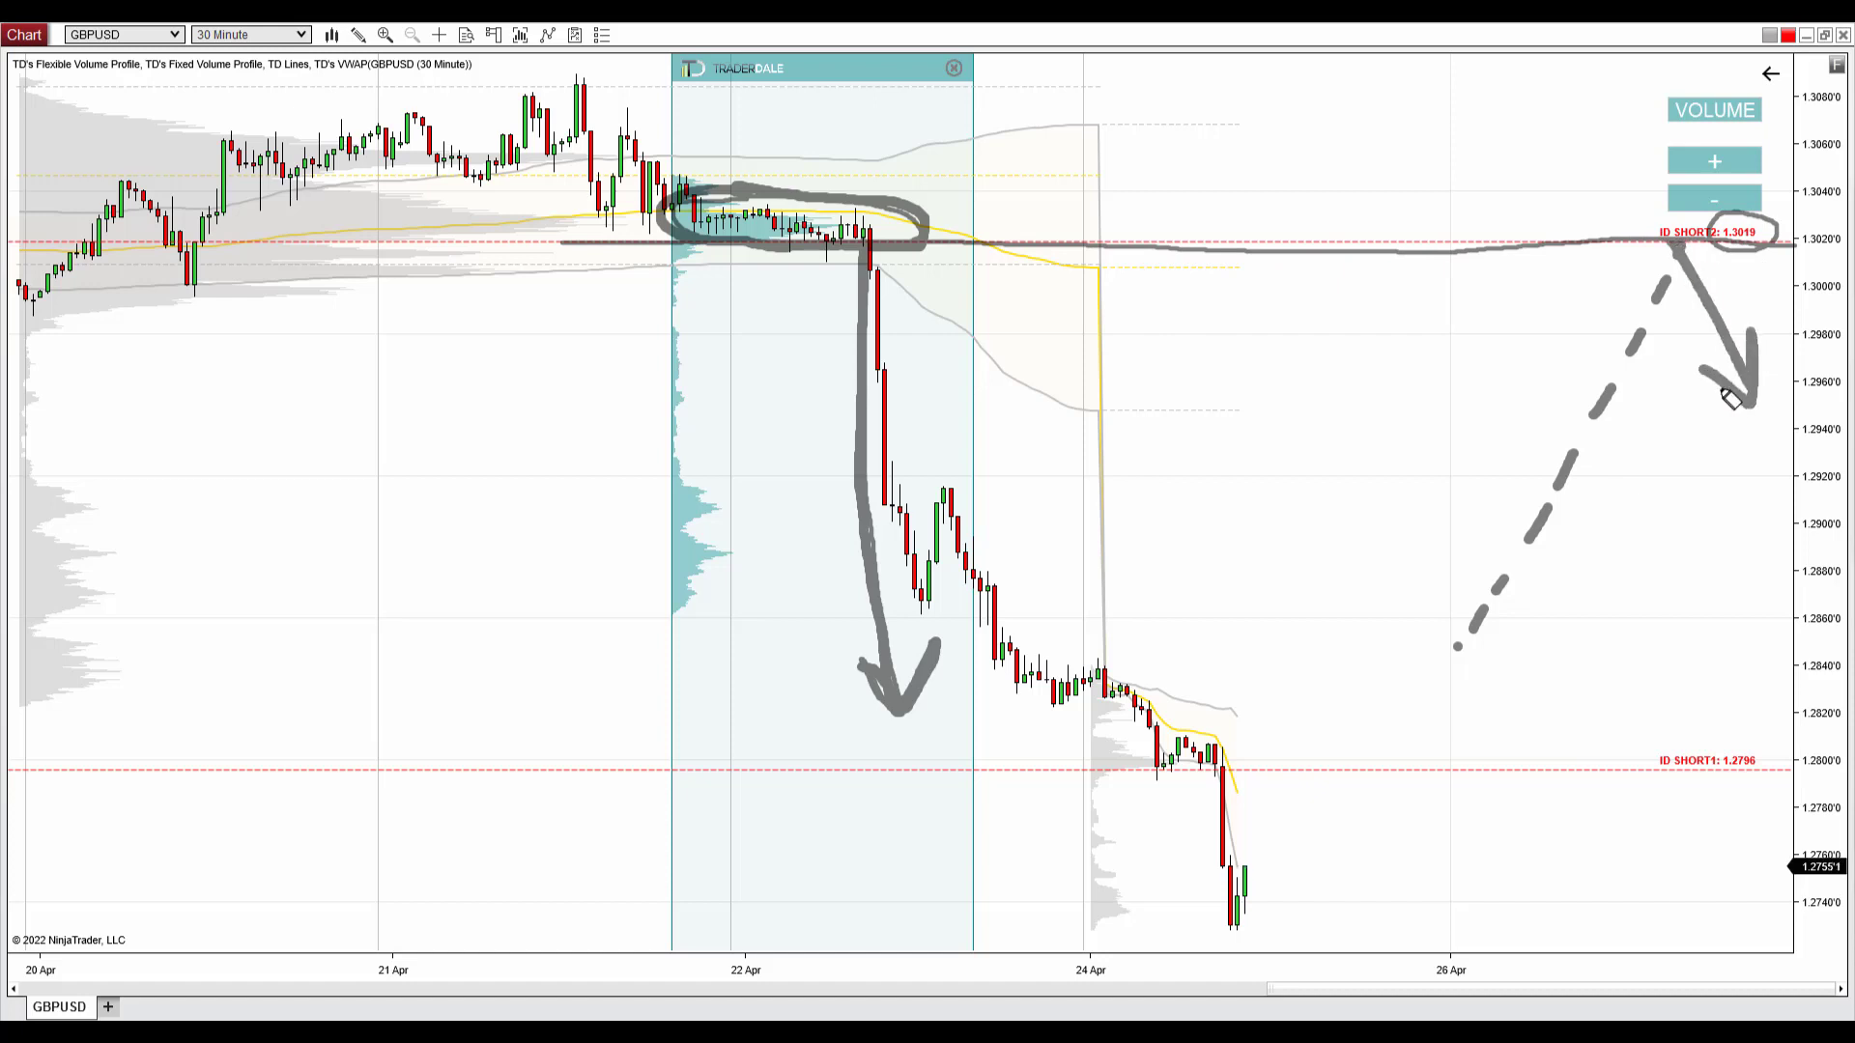
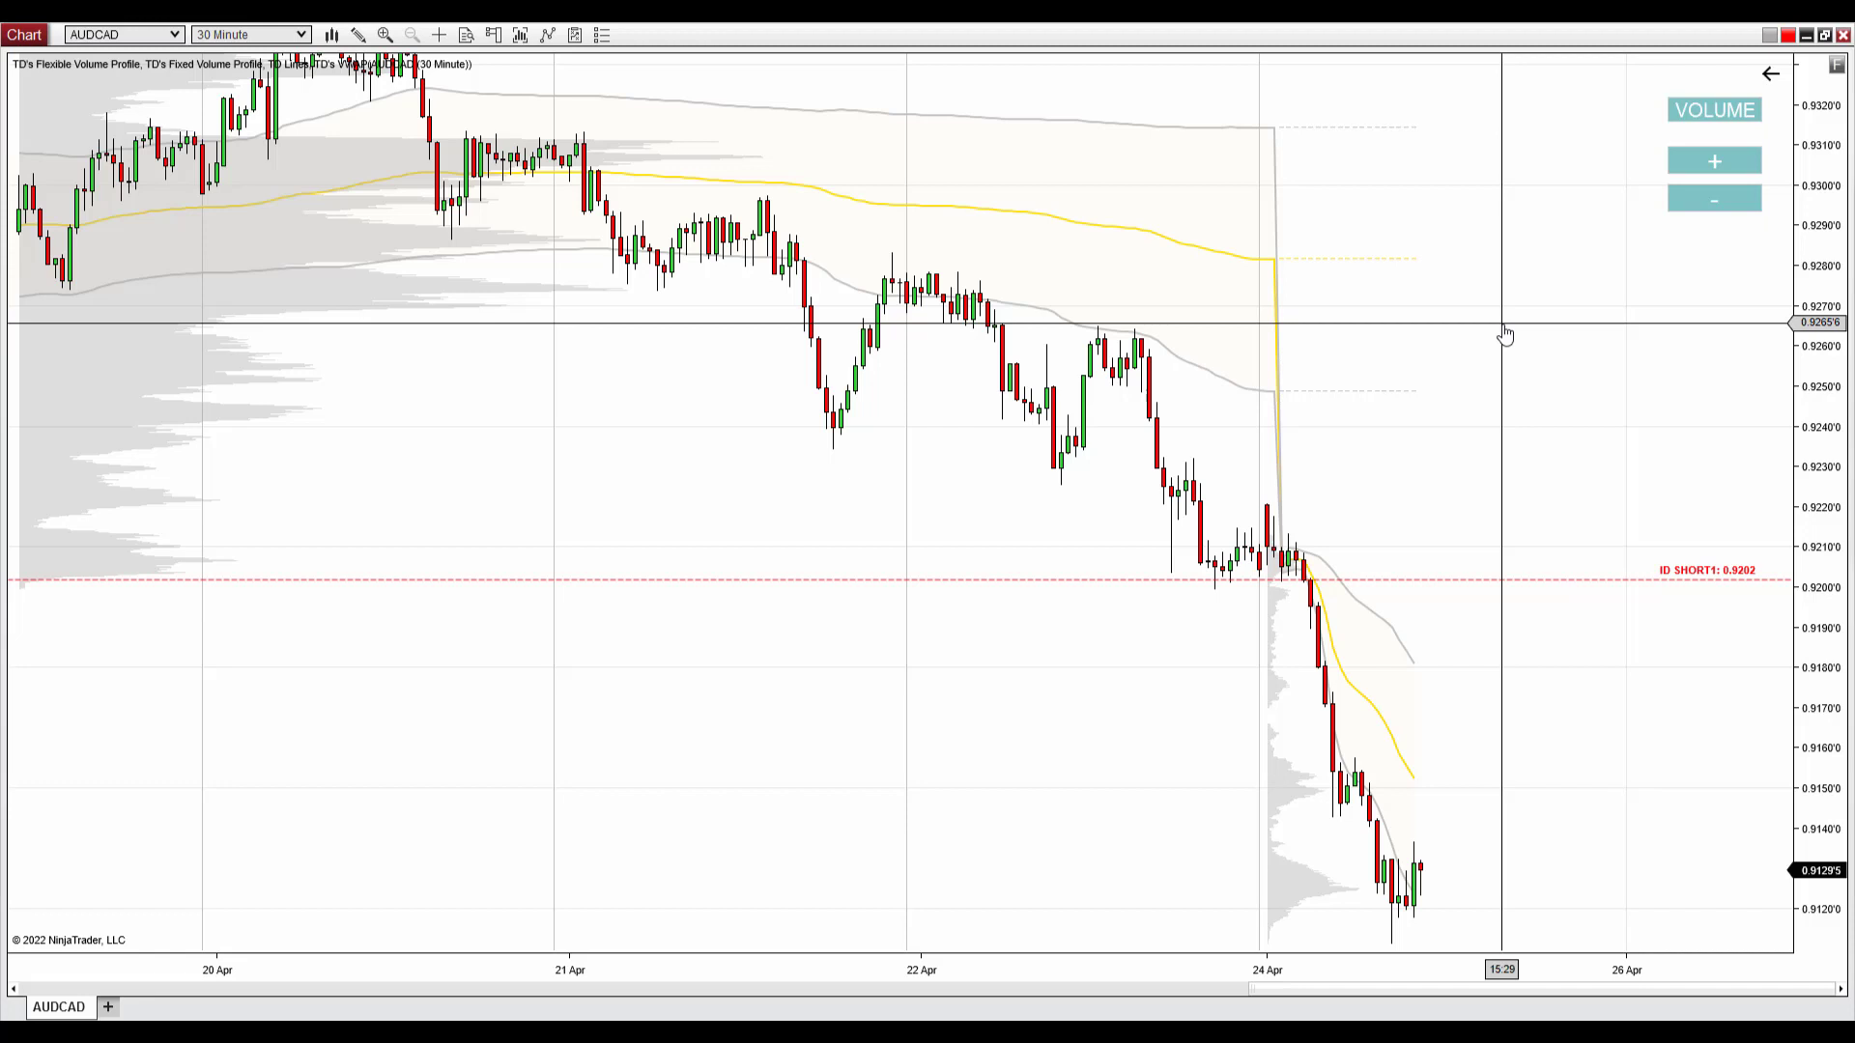
Apply a flexible volume profile over the latest AUDCAD decline and highlight the ID SHORT1 level at 0.9202 in pink.
left_click_drag(1192, 634, 1127, 753)
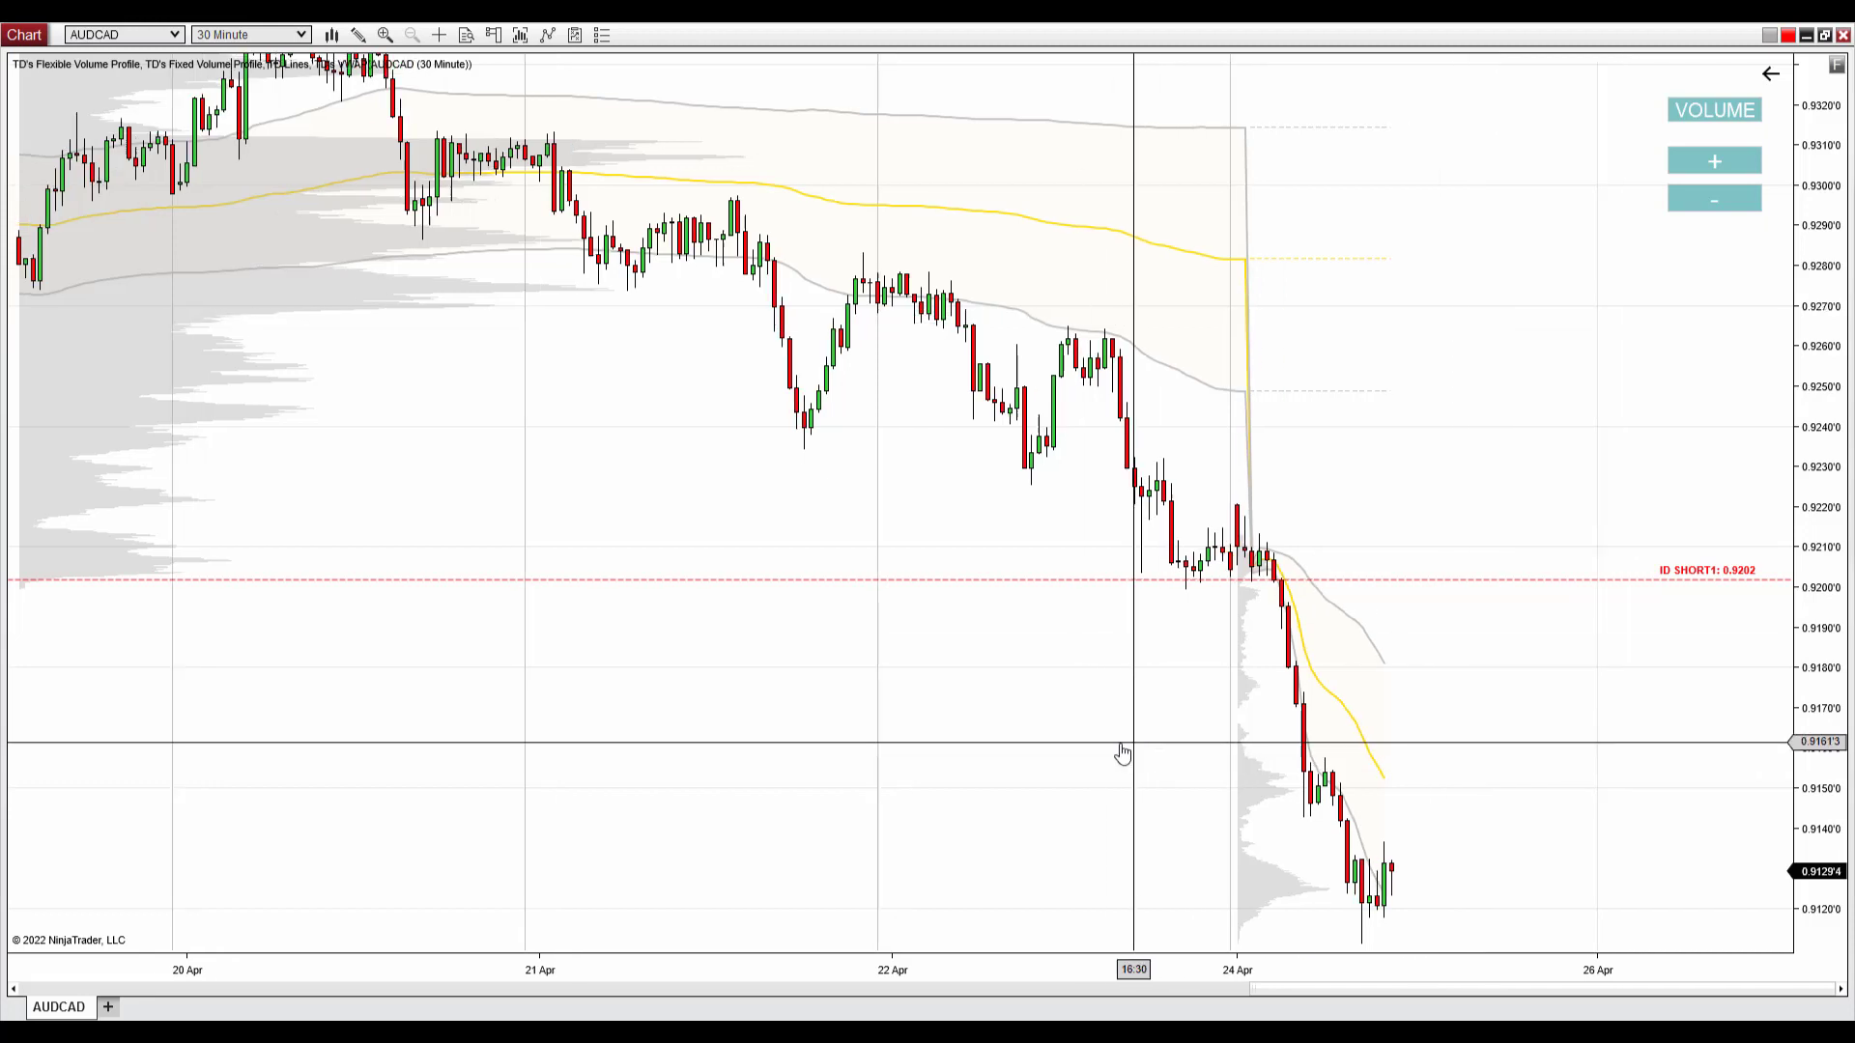
left_click_drag(1067, 530, 1347, 537)
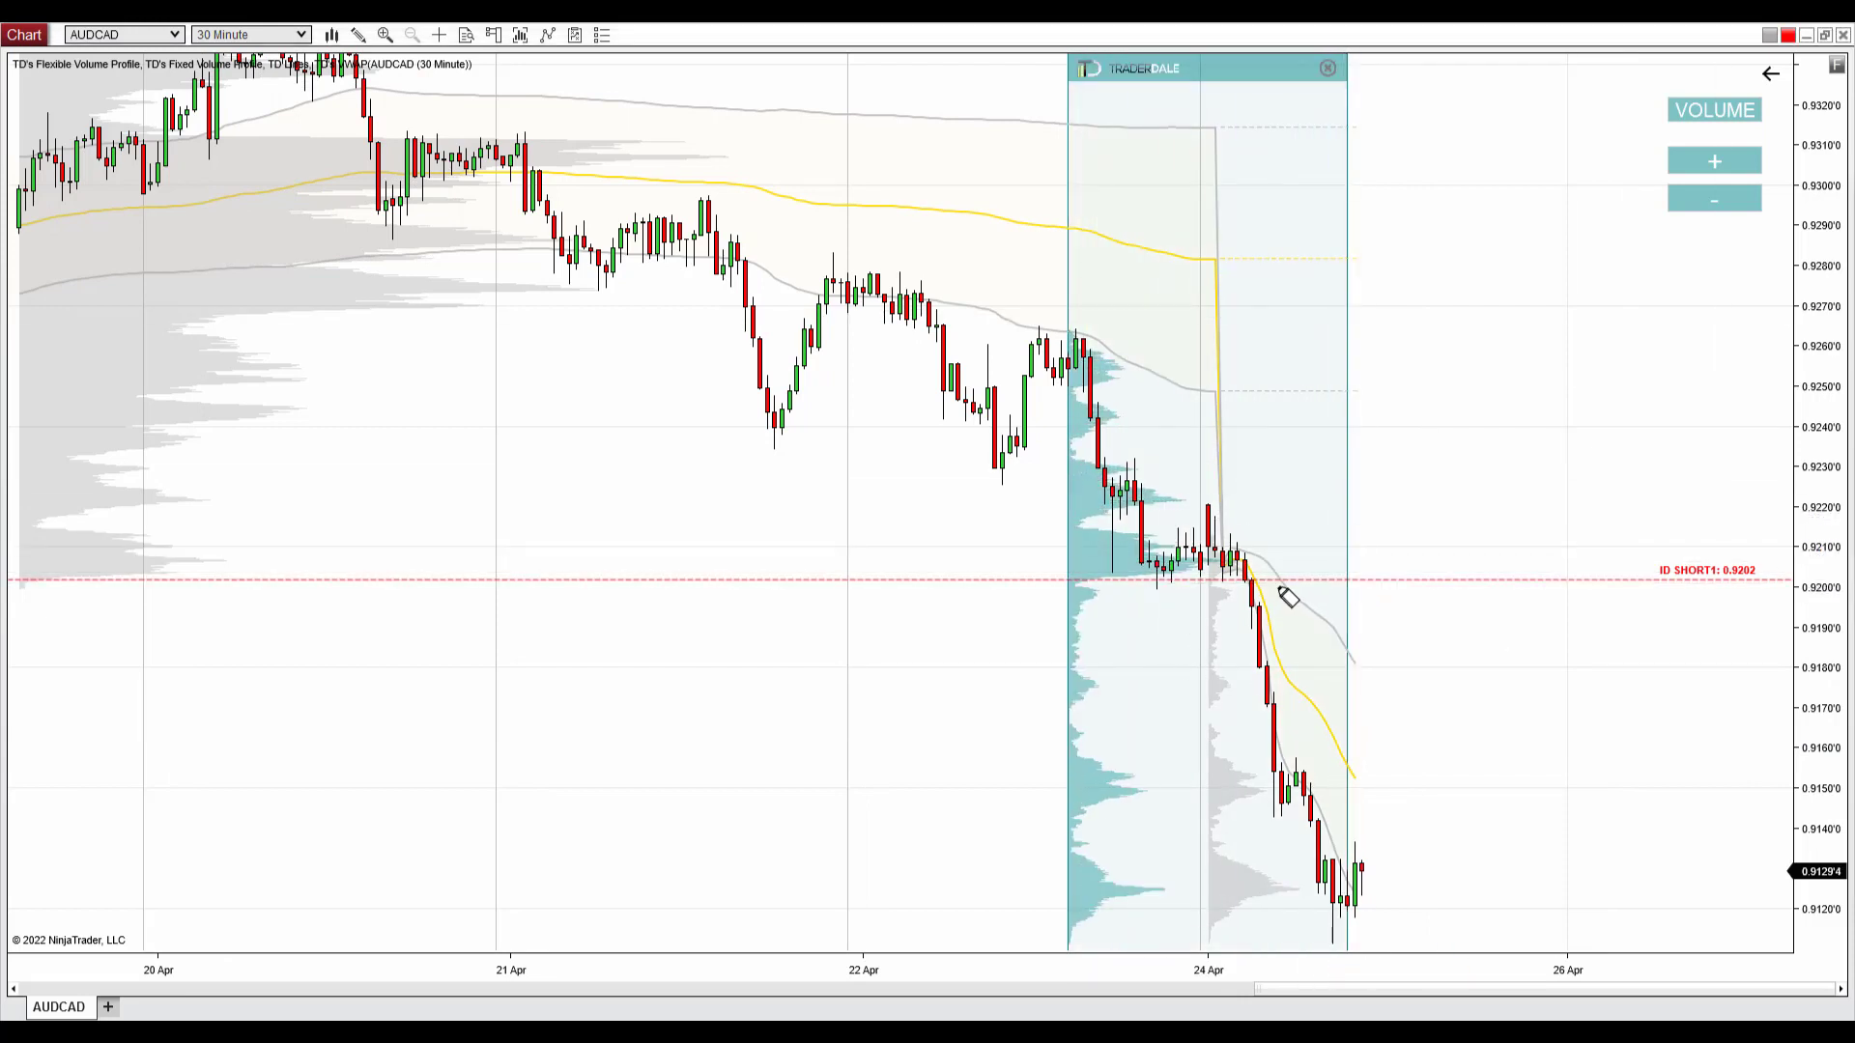
mouse_move(1271, 581)
left_mouse_down()
mouse_move(1787, 585)
mouse_move(1765, 559)
mouse_move(1693, 567)
mouse_move(1769, 592)
mouse_move(1758, 555)
left_mouse_up()
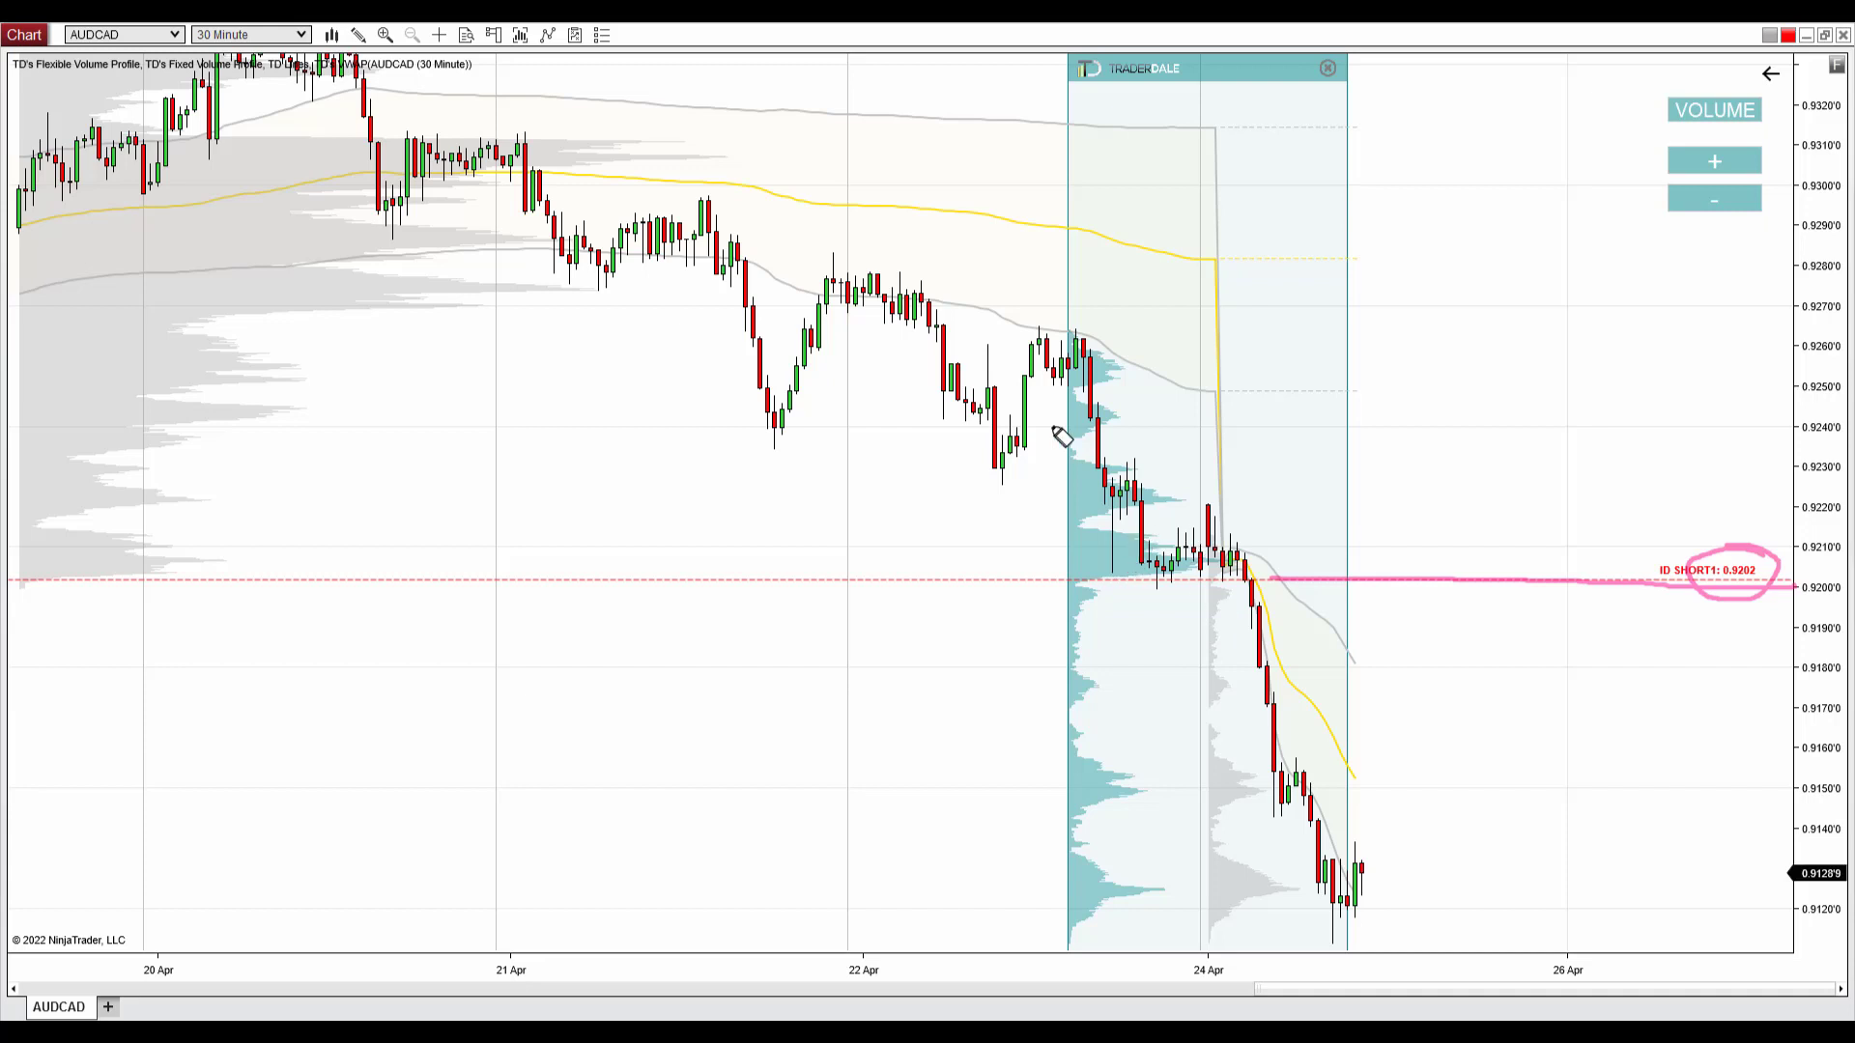
Draw a pink arrow down the AUDCAD decline and circle the heavy volume cluster just above 0.9202.
mouse_move(1039, 345)
left_mouse_down()
mouse_move(1230, 956)
mouse_move(1235, 871)
mouse_move(1228, 946)
left_mouse_up()
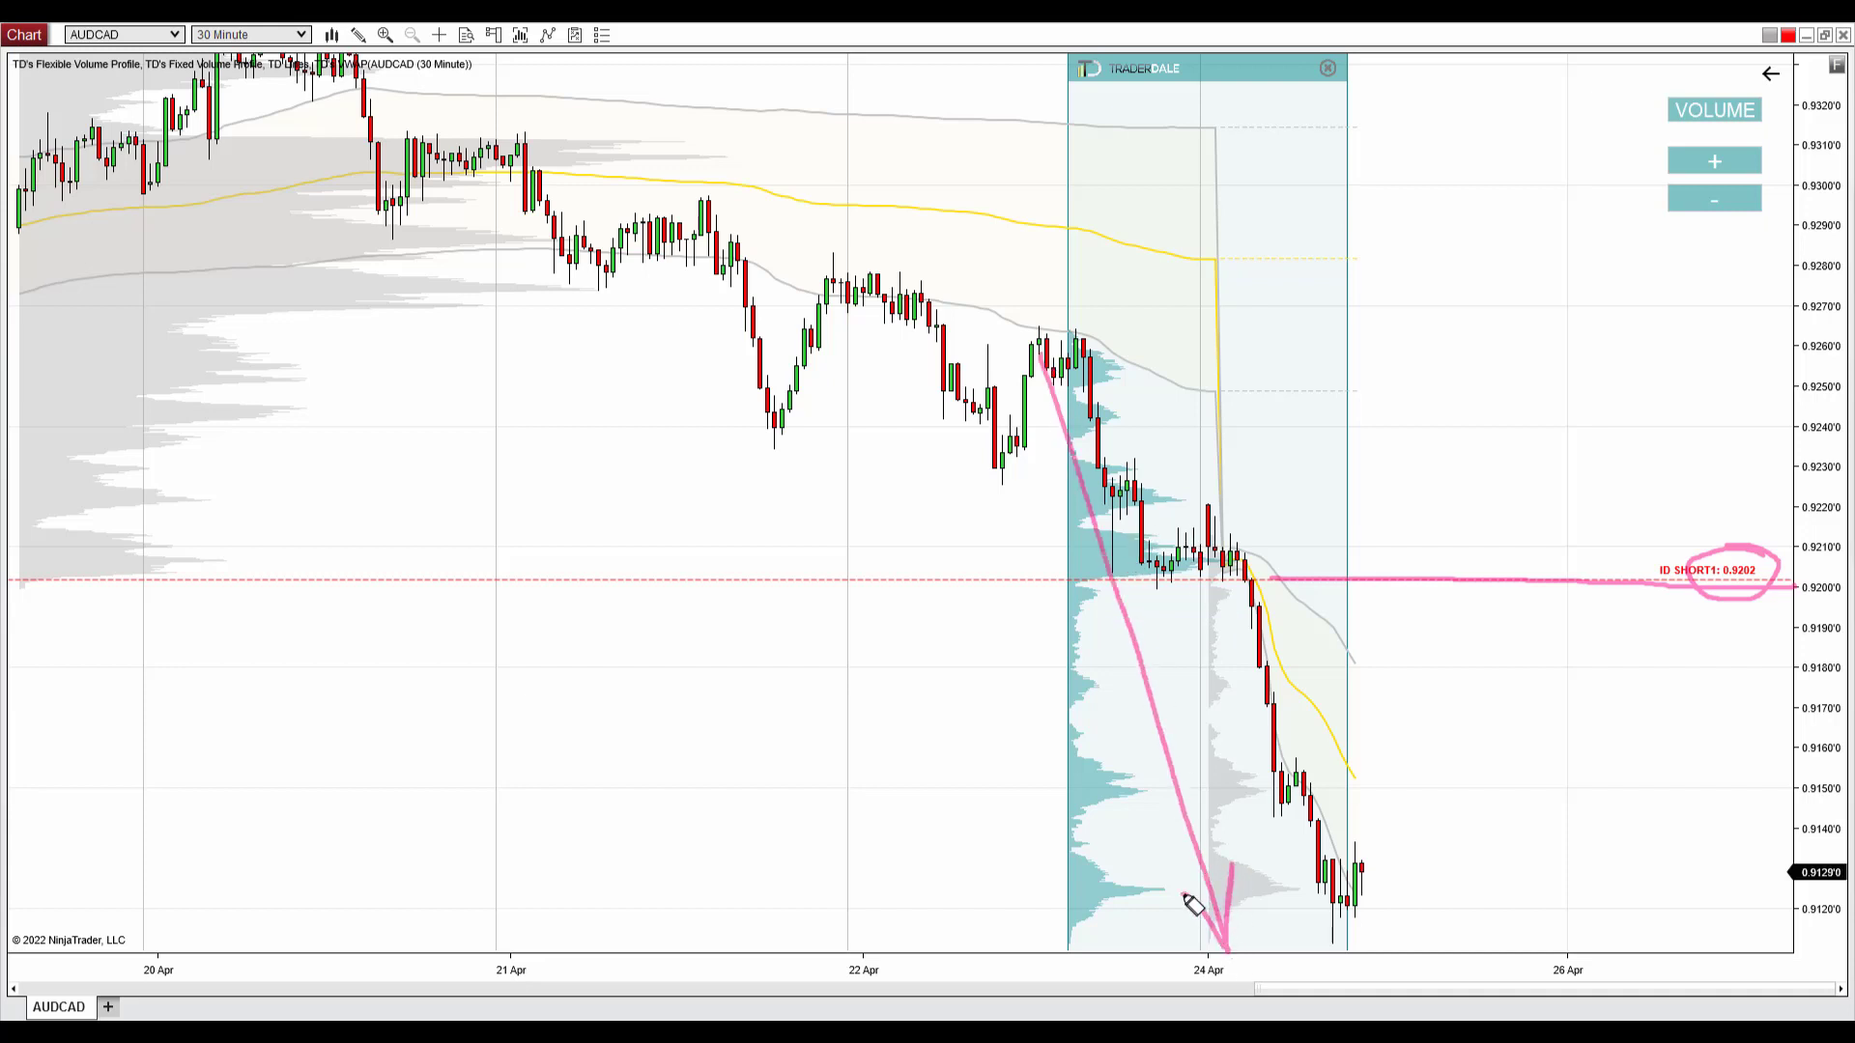
mouse_move(1132, 544)
left_mouse_down()
mouse_move(1060, 555)
mouse_move(1081, 585)
mouse_move(1239, 579)
mouse_move(1119, 547)
left_mouse_up()
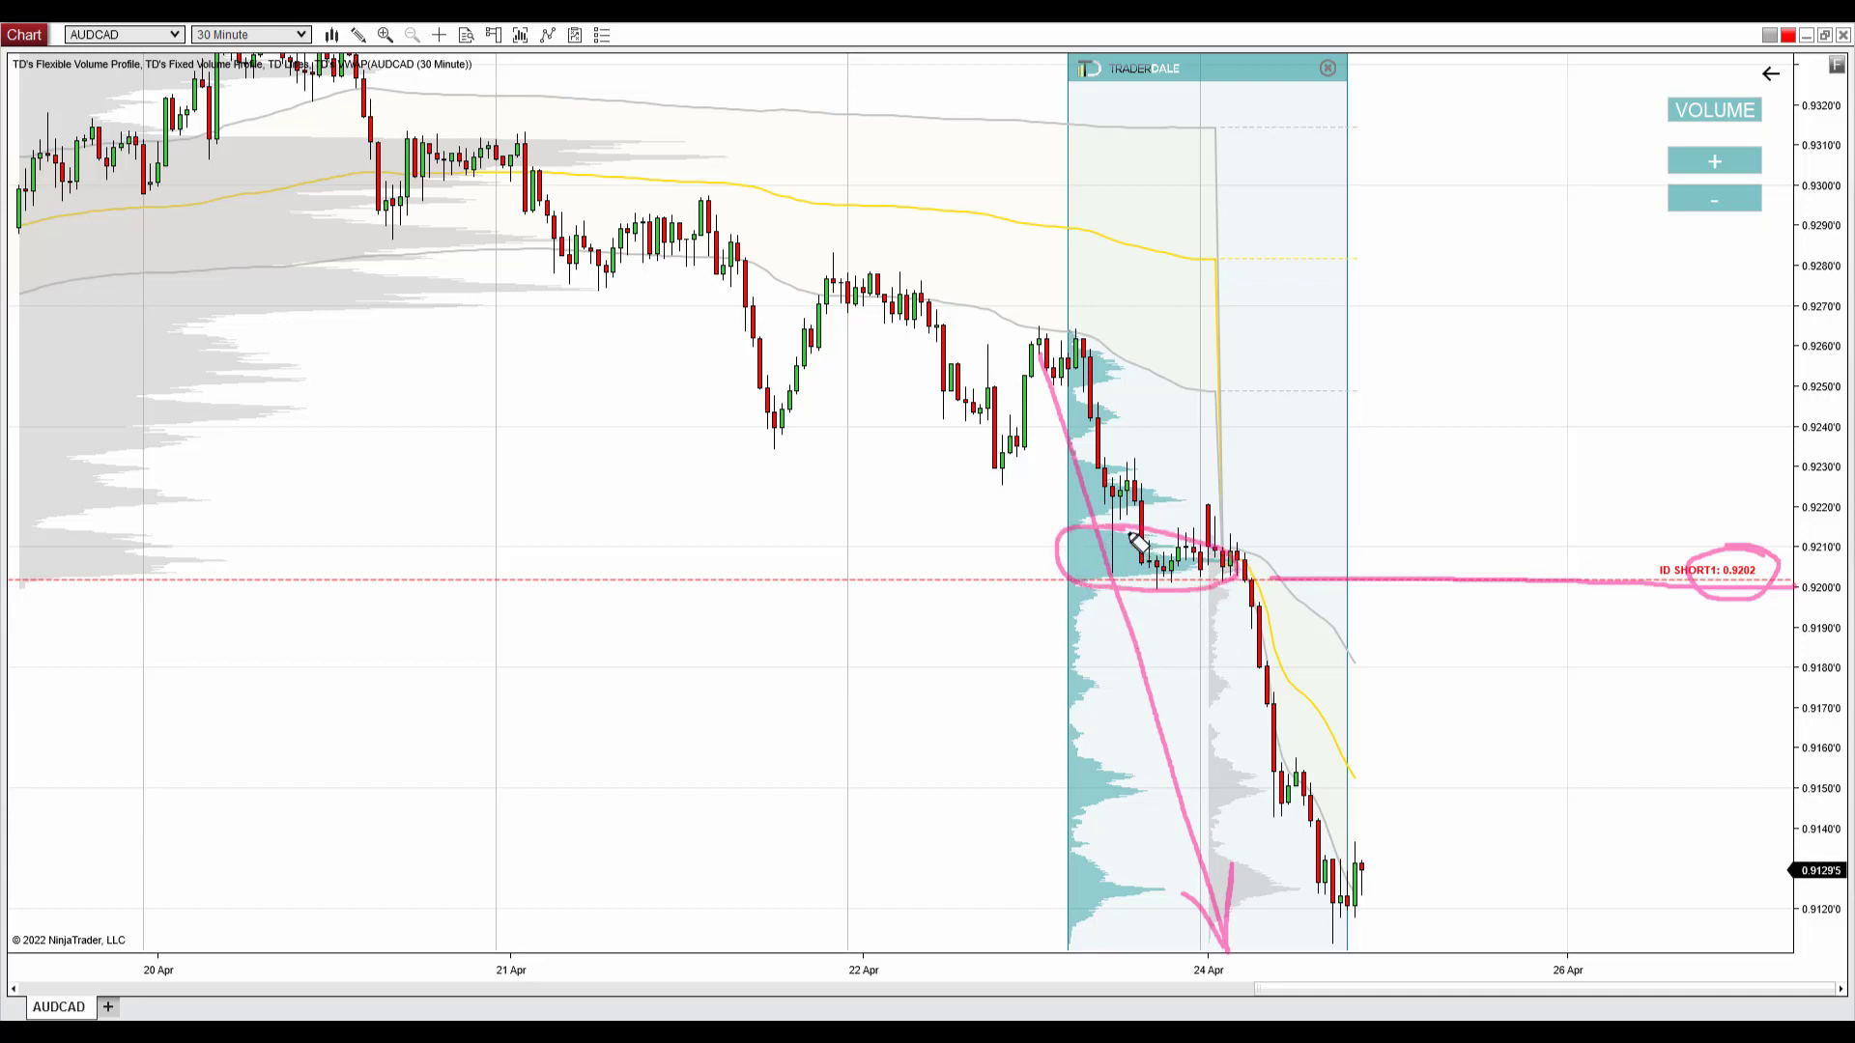
Box the sideways consolidation above 0.9202 in grey and draw an arrow down the sell-off that follows it.
mouse_move(1126, 532)
left_mouse_down()
mouse_move(1248, 542)
mouse_move(1253, 587)
mouse_move(1139, 584)
mouse_move(1132, 532)
left_mouse_up()
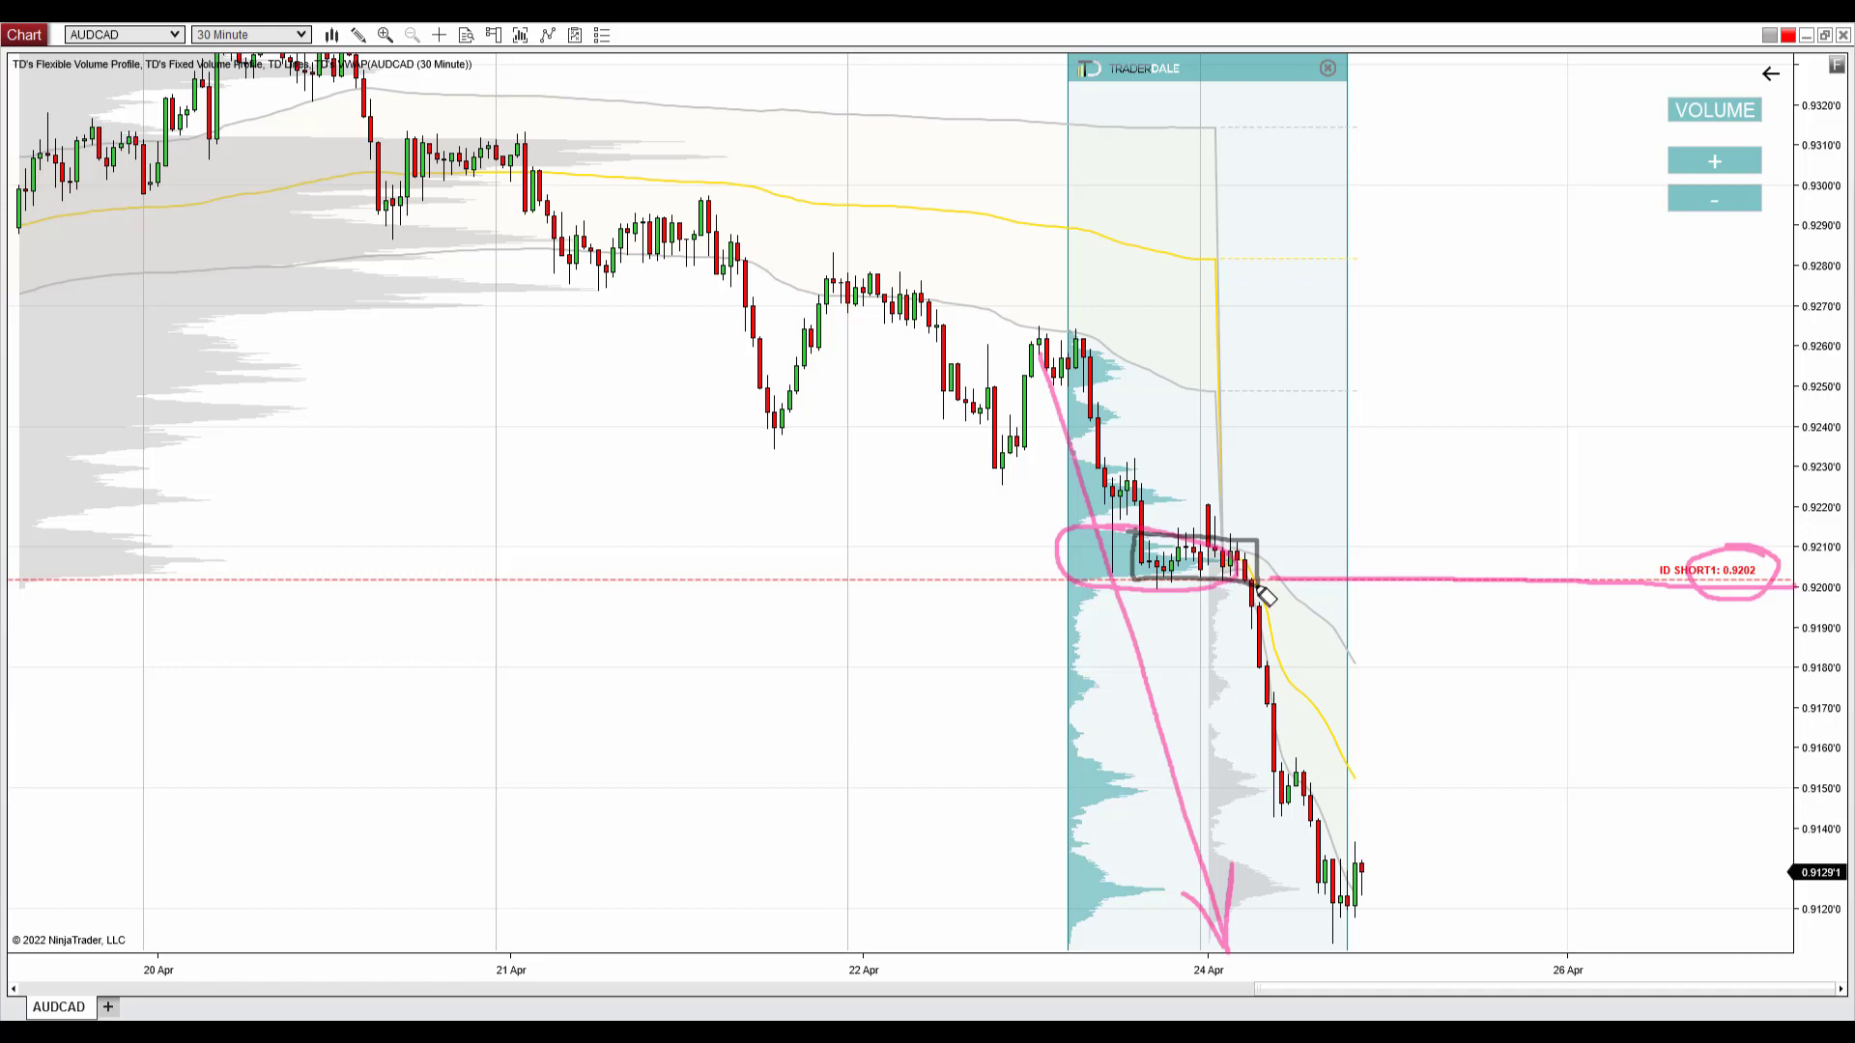
mouse_move(1256, 590)
left_mouse_down()
mouse_move(1299, 875)
mouse_move(1336, 915)
left_mouse_up()
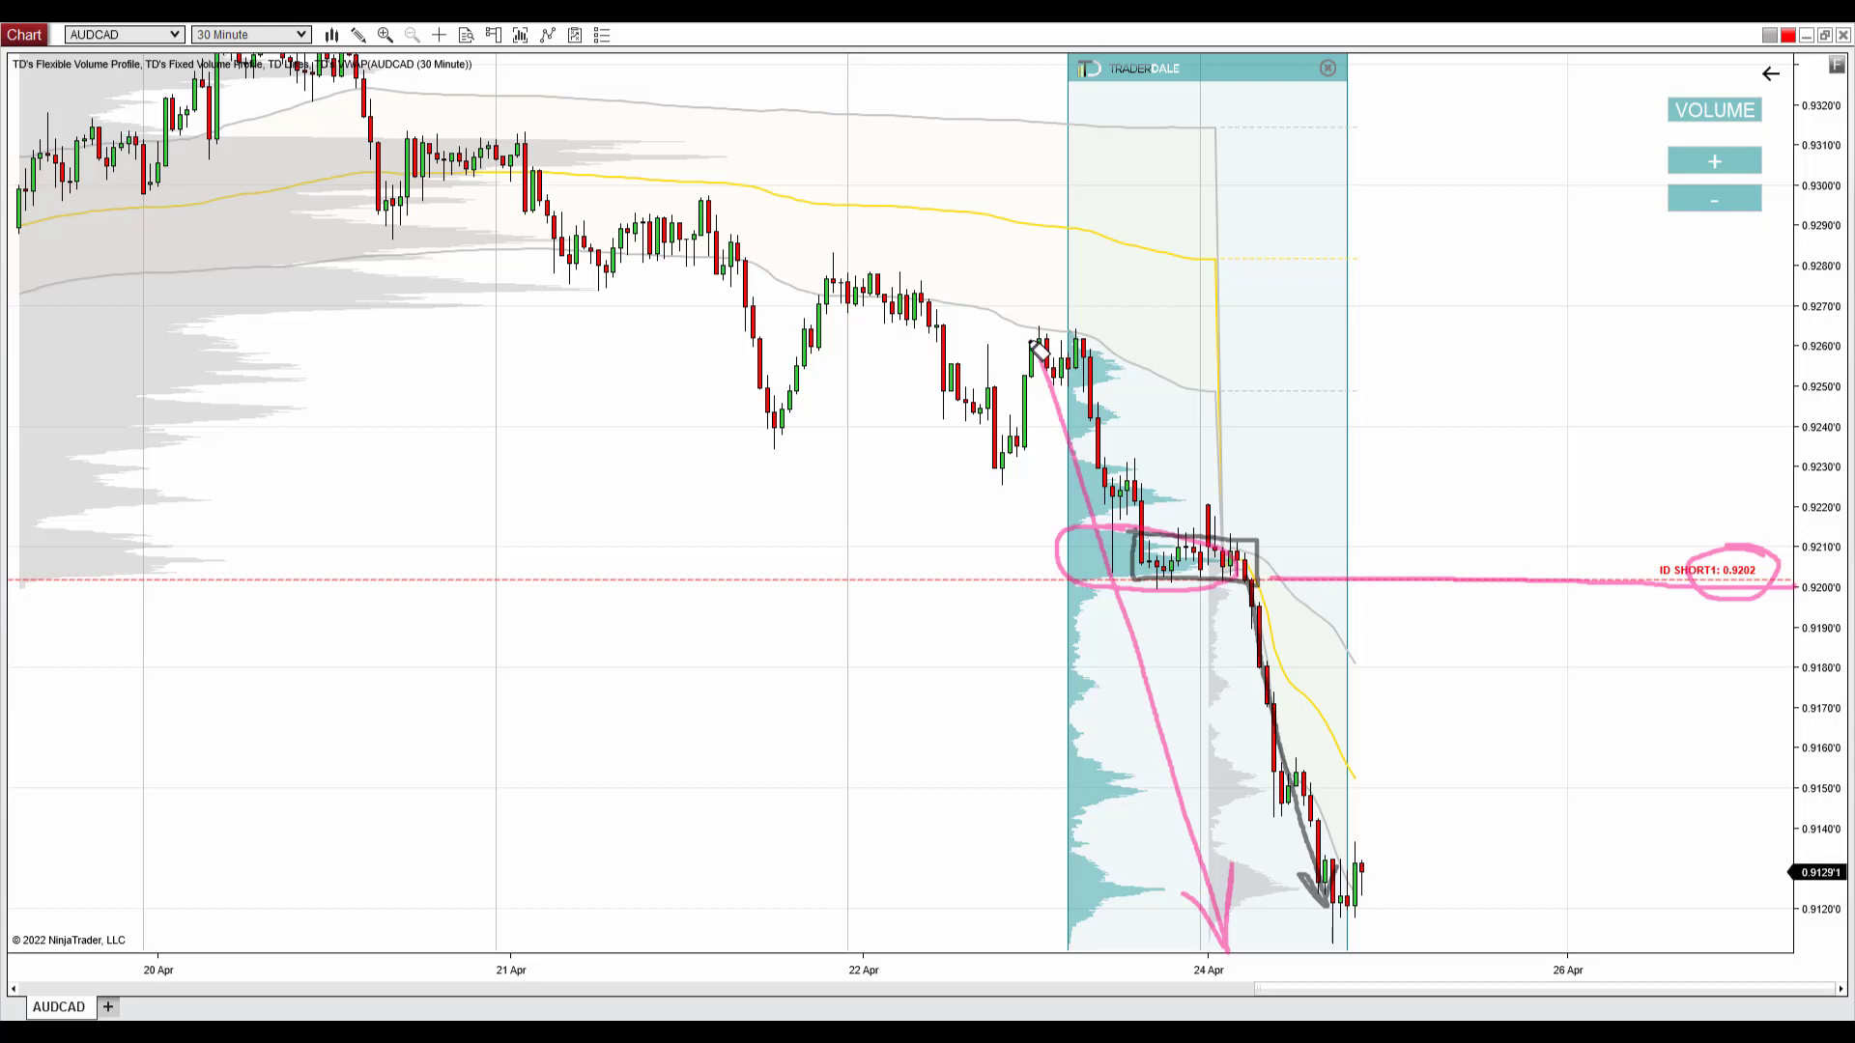
Trace the long AUDCAD decline arrow and the volume cluster circle again in grey.
mouse_move(1024, 339)
left_mouse_down()
mouse_move(1081, 463)
mouse_move(1228, 943)
mouse_move(1240, 866)
left_mouse_up()
left_click_drag(1217, 934, 1177, 892)
mouse_move(1164, 537)
left_mouse_down()
mouse_move(1089, 531)
mouse_move(1059, 558)
mouse_move(1119, 595)
mouse_move(1227, 593)
mouse_move(1226, 547)
mouse_move(1140, 533)
left_mouse_up()
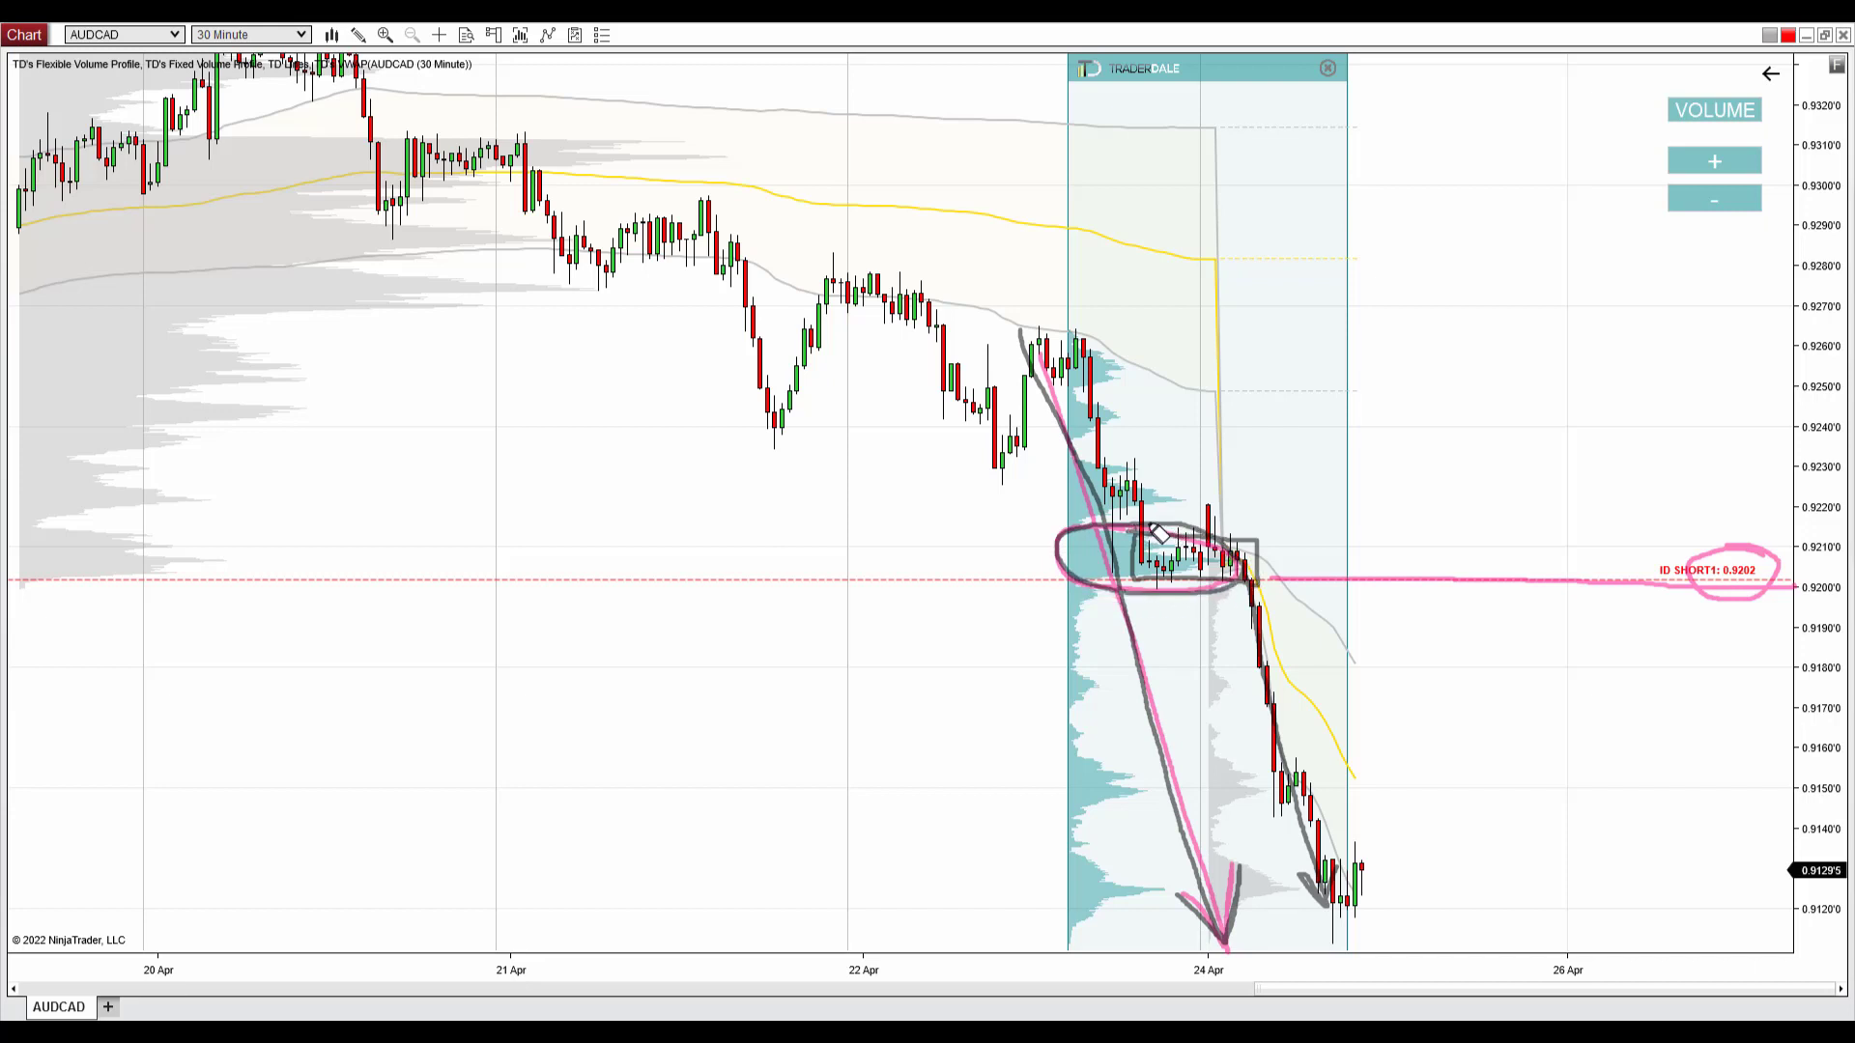
Clear the annotations and circle the volume cluster just above the 0.9202 level in grey.
key("Escape")
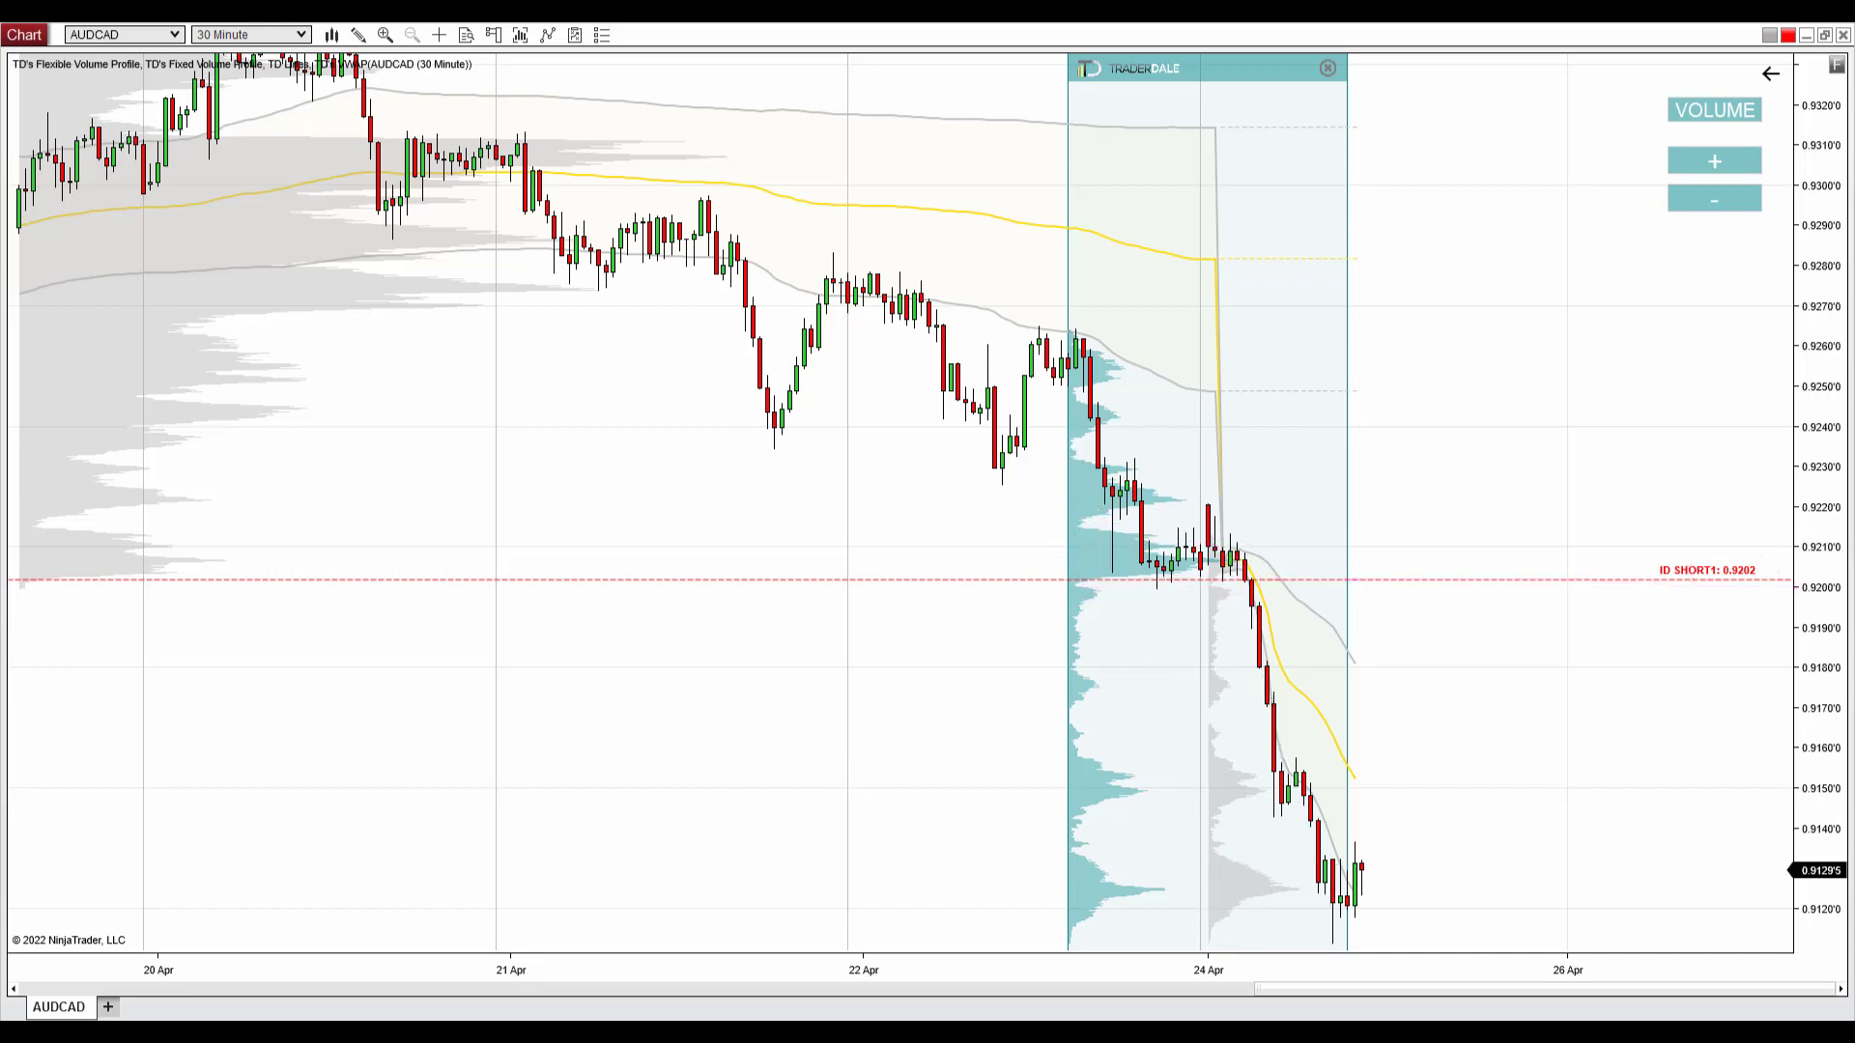
left_click_drag(1113, 531, 1102, 523)
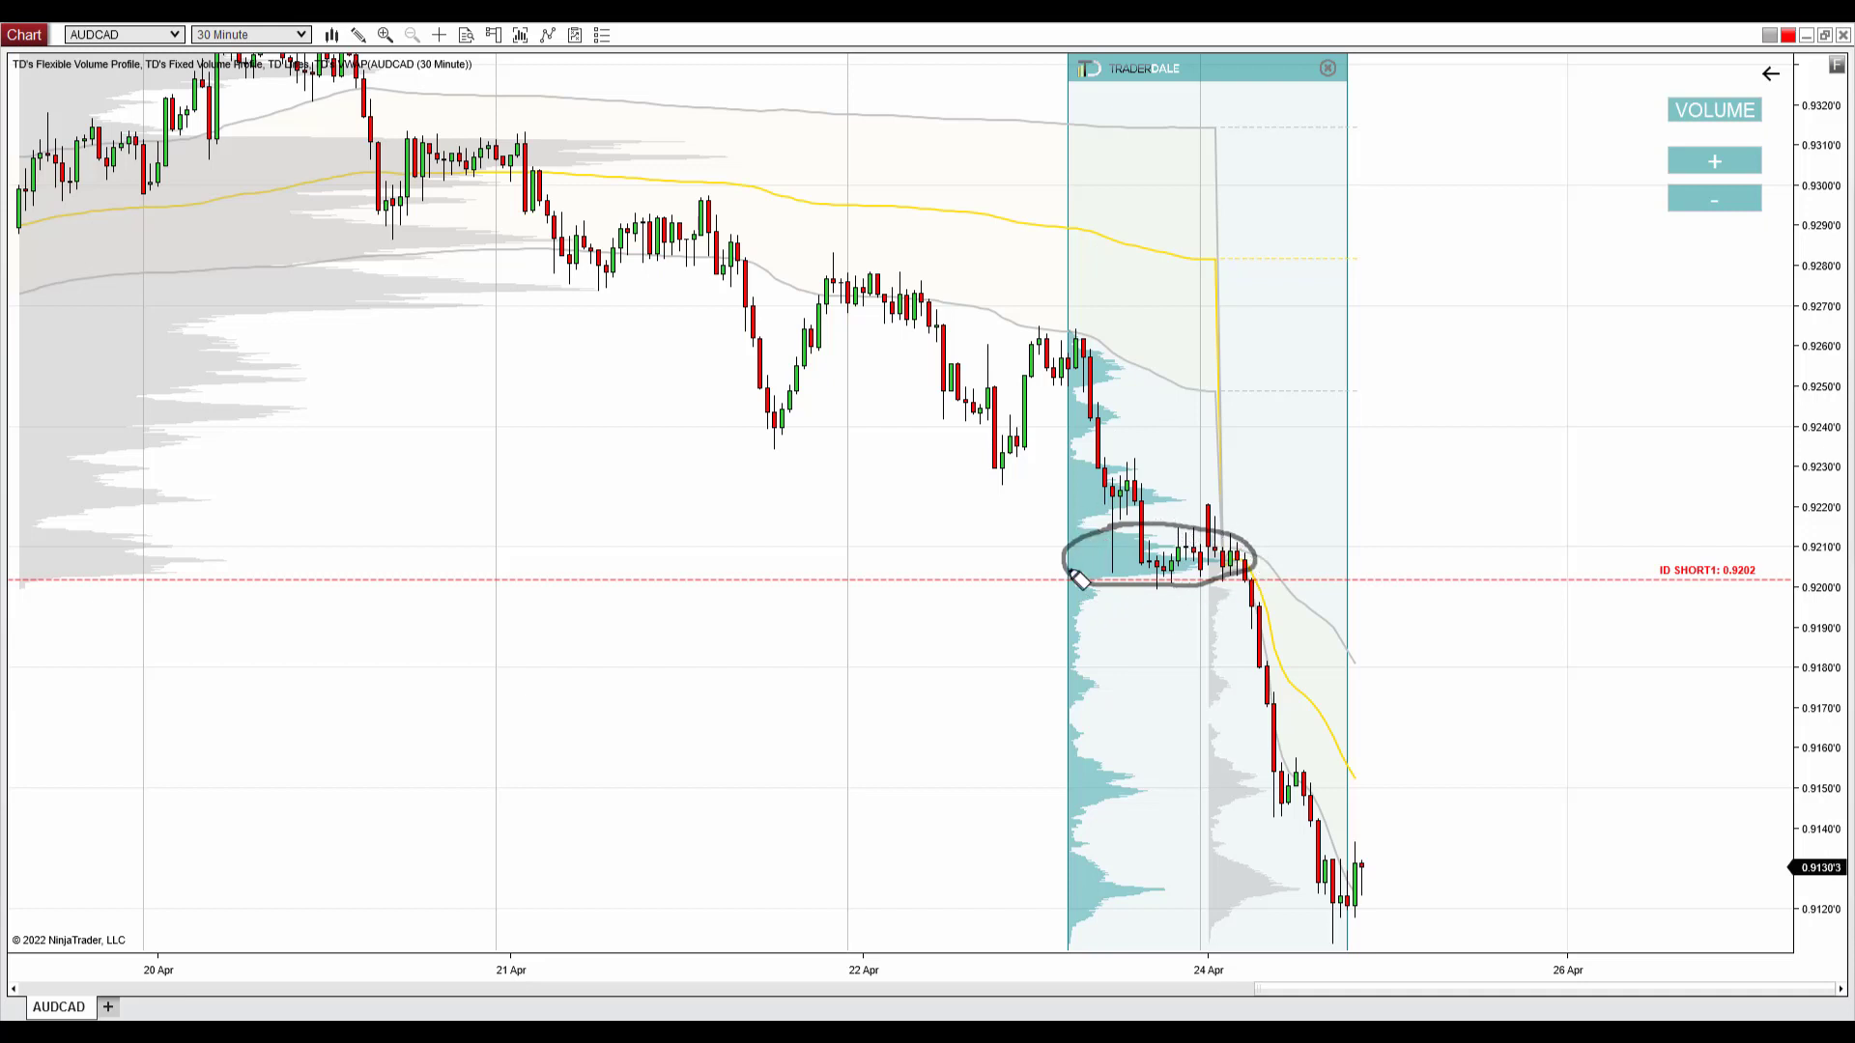
Draw a grey line along the 0.9202 level with a dashed pullback path up to it, and circle the ID SHORT1 label.
left_click_drag(1069, 580, 1803, 583)
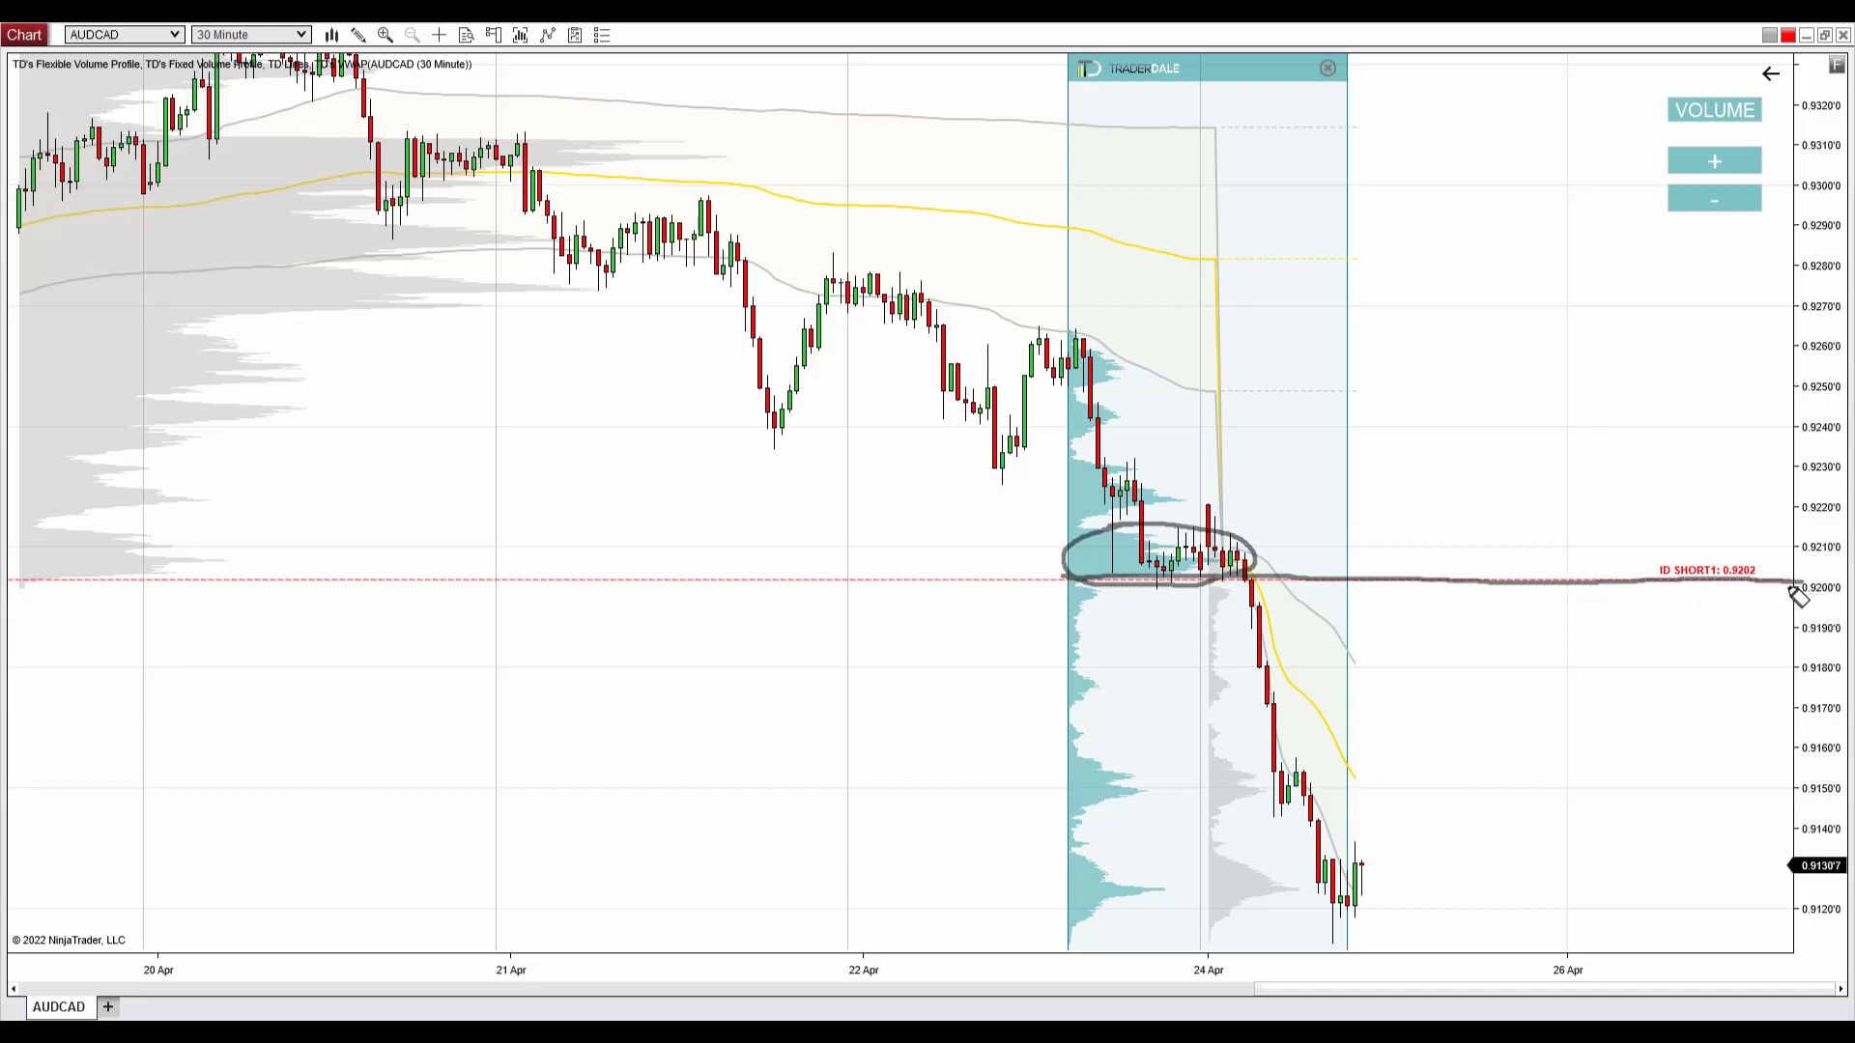
mouse_move(1362, 856)
left_mouse_down()
mouse_move(1429, 810)
mouse_move(1587, 603)
left_mouse_up()
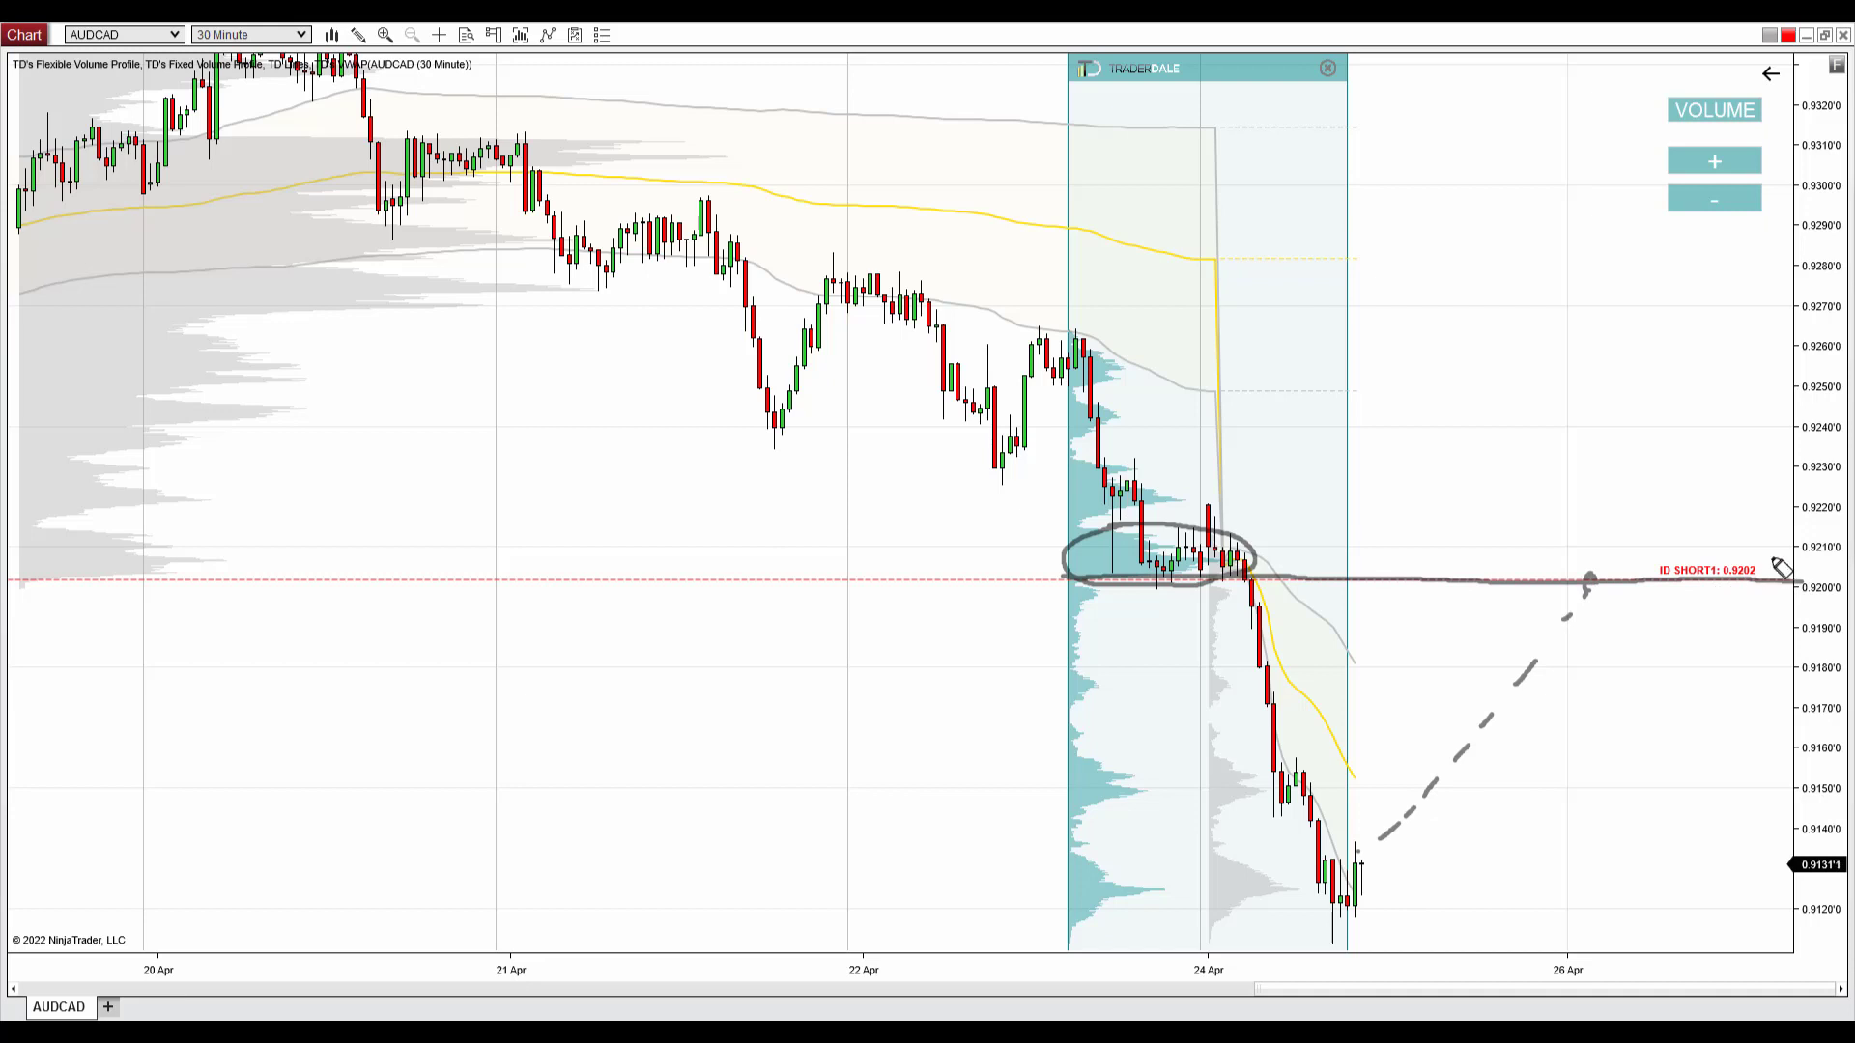
mouse_move(1776, 562)
left_mouse_down()
mouse_move(1719, 584)
mouse_move(1787, 575)
mouse_move(1705, 555)
left_mouse_up()
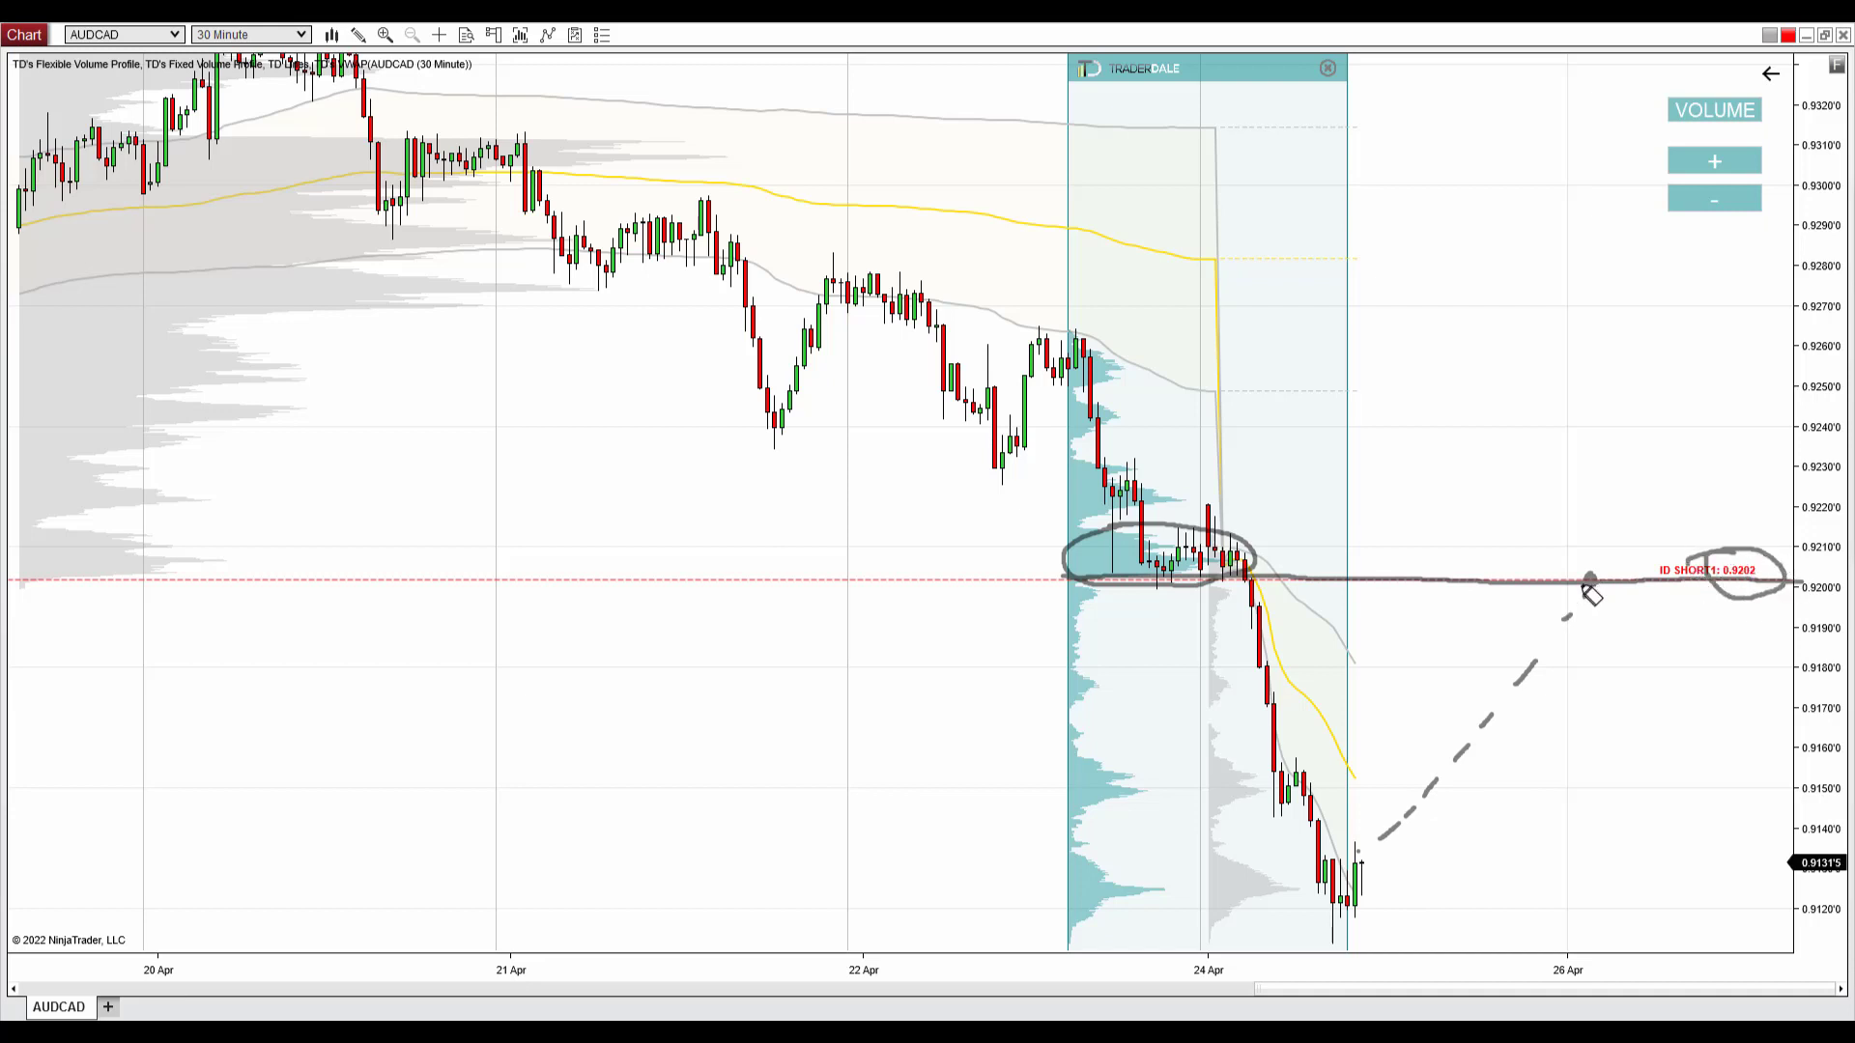
Retrace the AUDCAD volume cluster circle in grey and draw a rejection arrow down from the 0.9202 line at the pullback point.
mouse_move(1203, 538)
left_mouse_down()
mouse_move(1072, 551)
mouse_move(1098, 583)
mouse_move(1255, 569)
mouse_move(1169, 529)
left_mouse_up()
mouse_move(1599, 589)
left_mouse_down()
mouse_move(1686, 694)
mouse_move(1653, 674)
left_mouse_up()
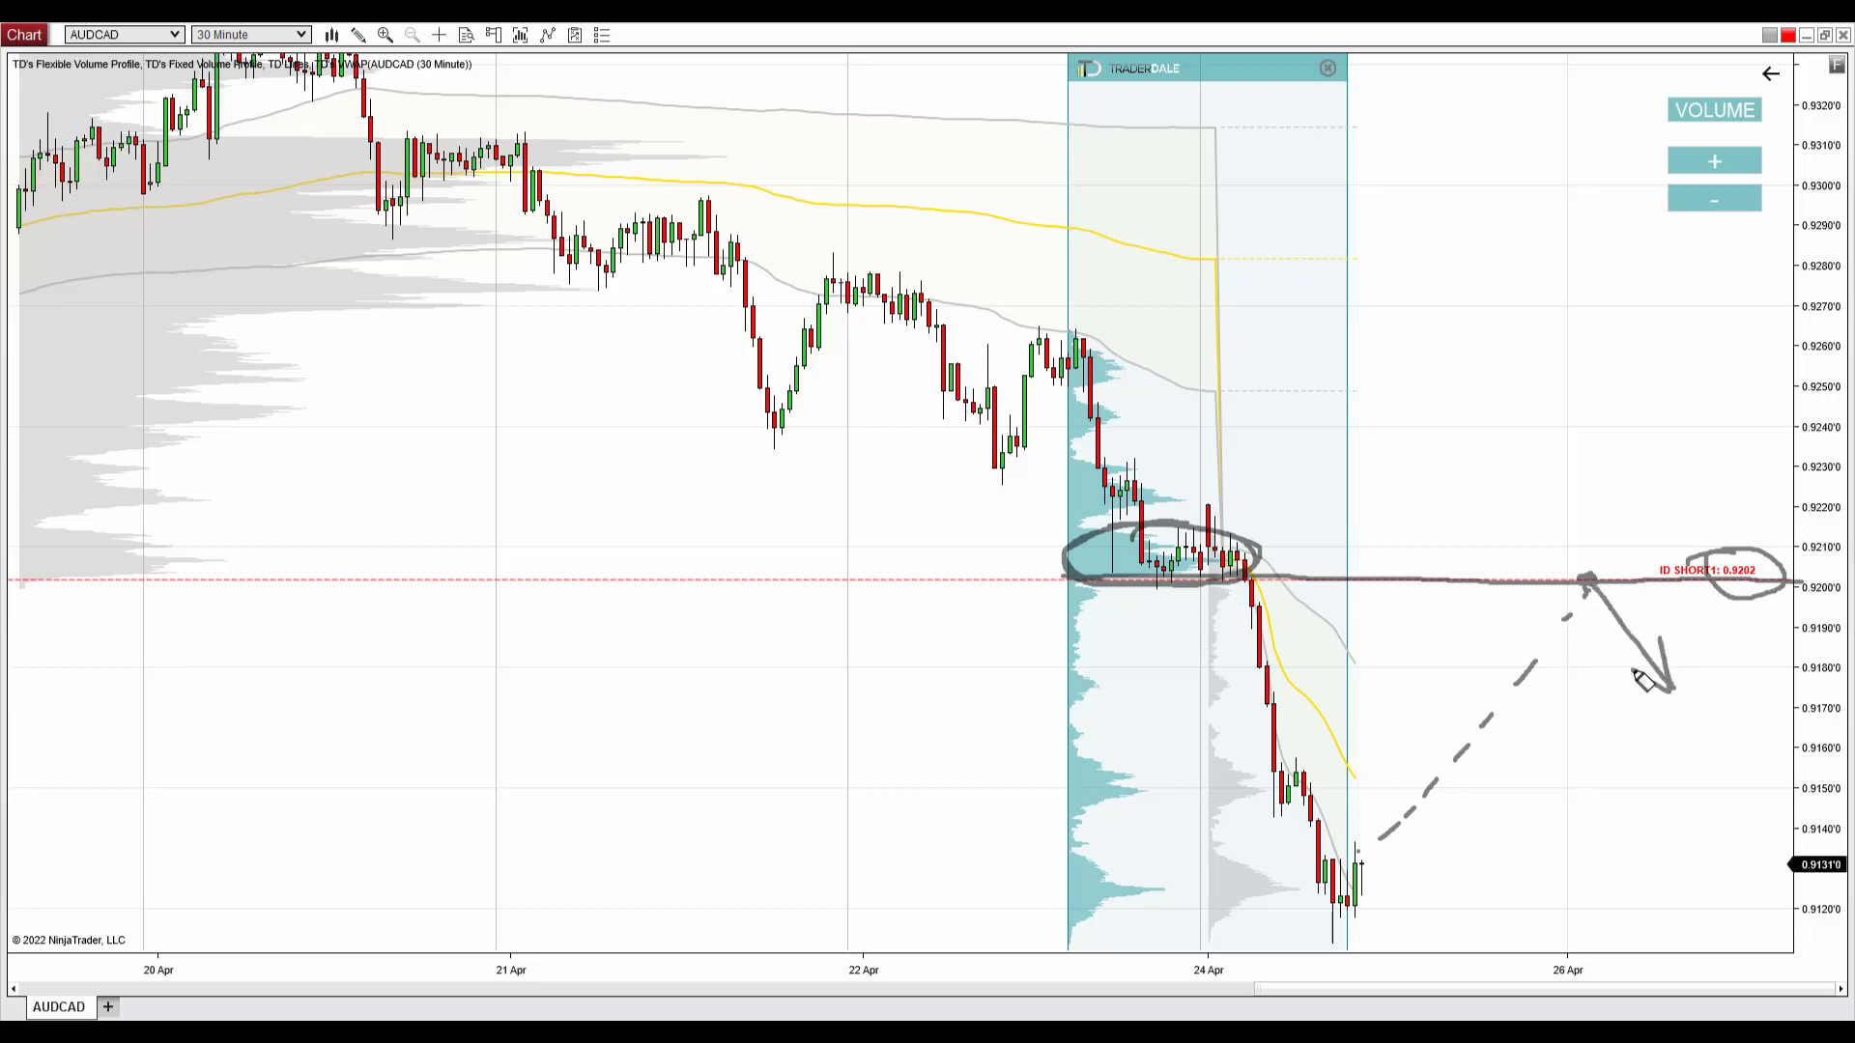
Clear the annotations, mark the V-shaped rejection above 0.9202 in grey, and highlight the level in yellow.
key("Escape")
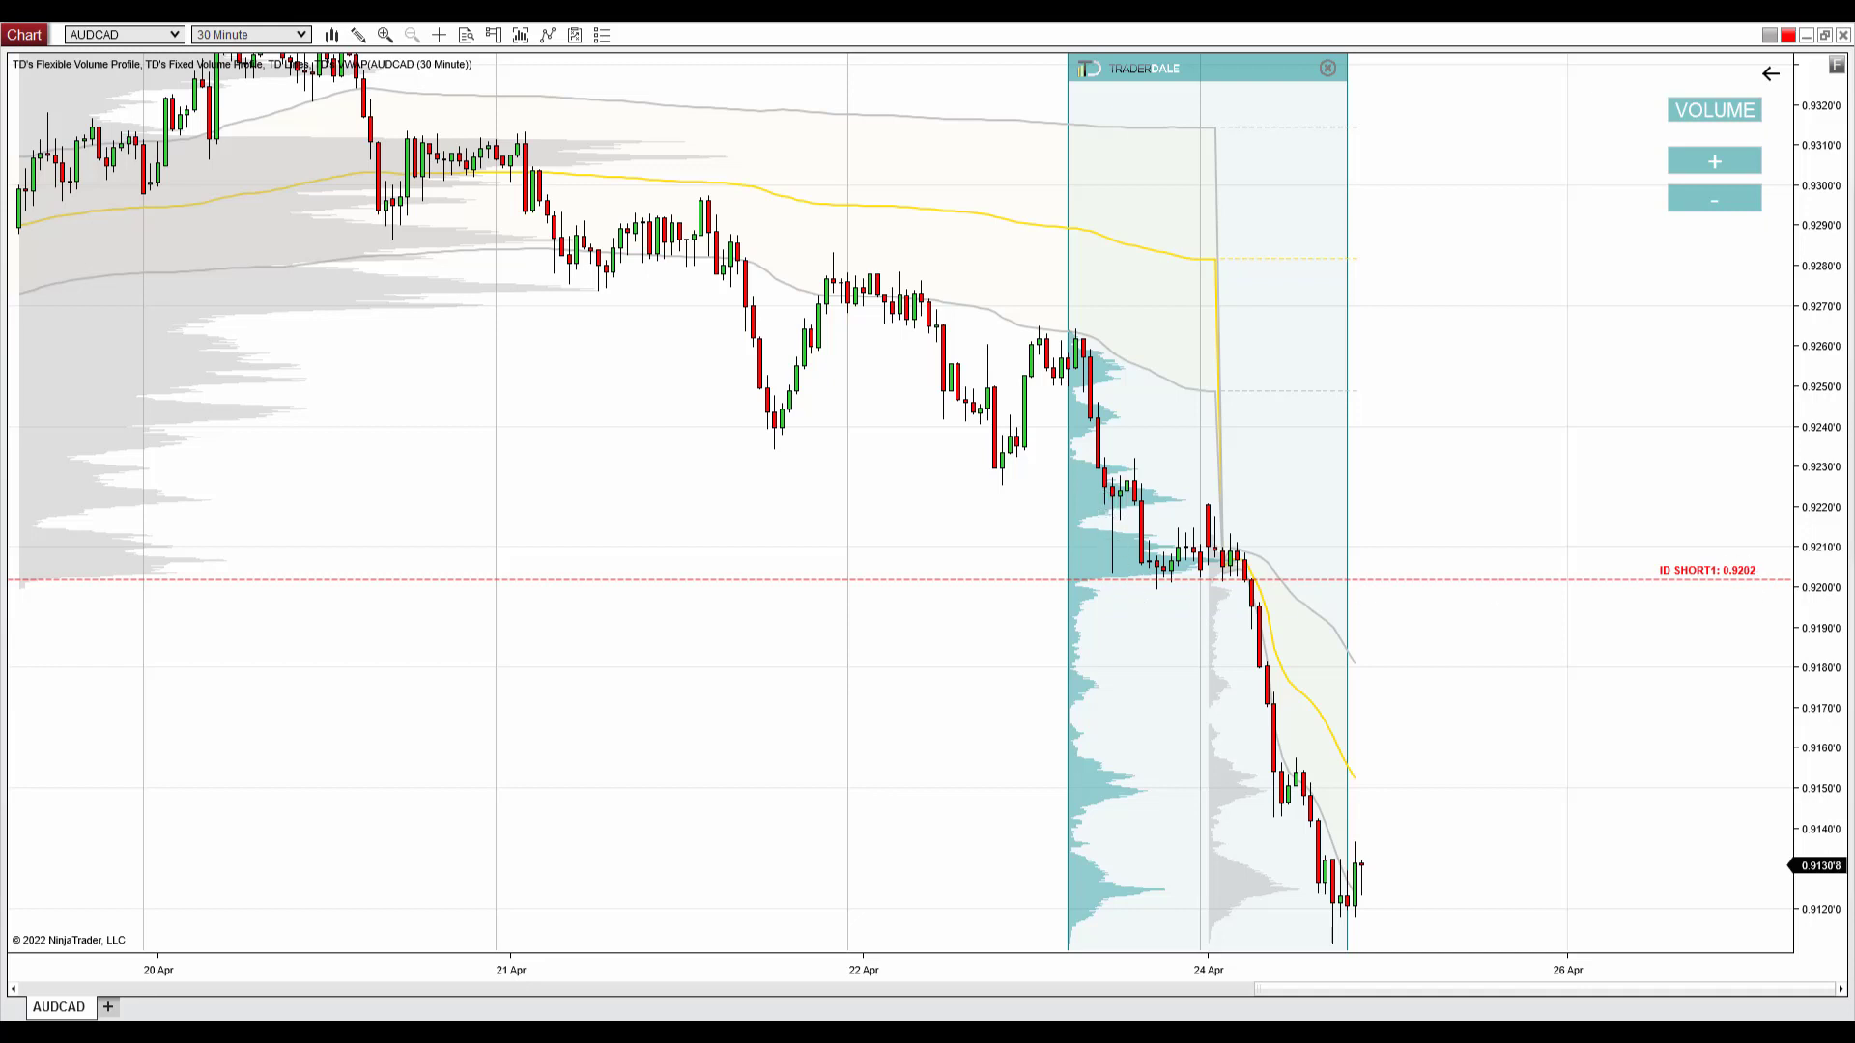
mouse_move(1087, 486)
left_mouse_down()
mouse_move(1112, 574)
mouse_move(1161, 454)
left_mouse_up()
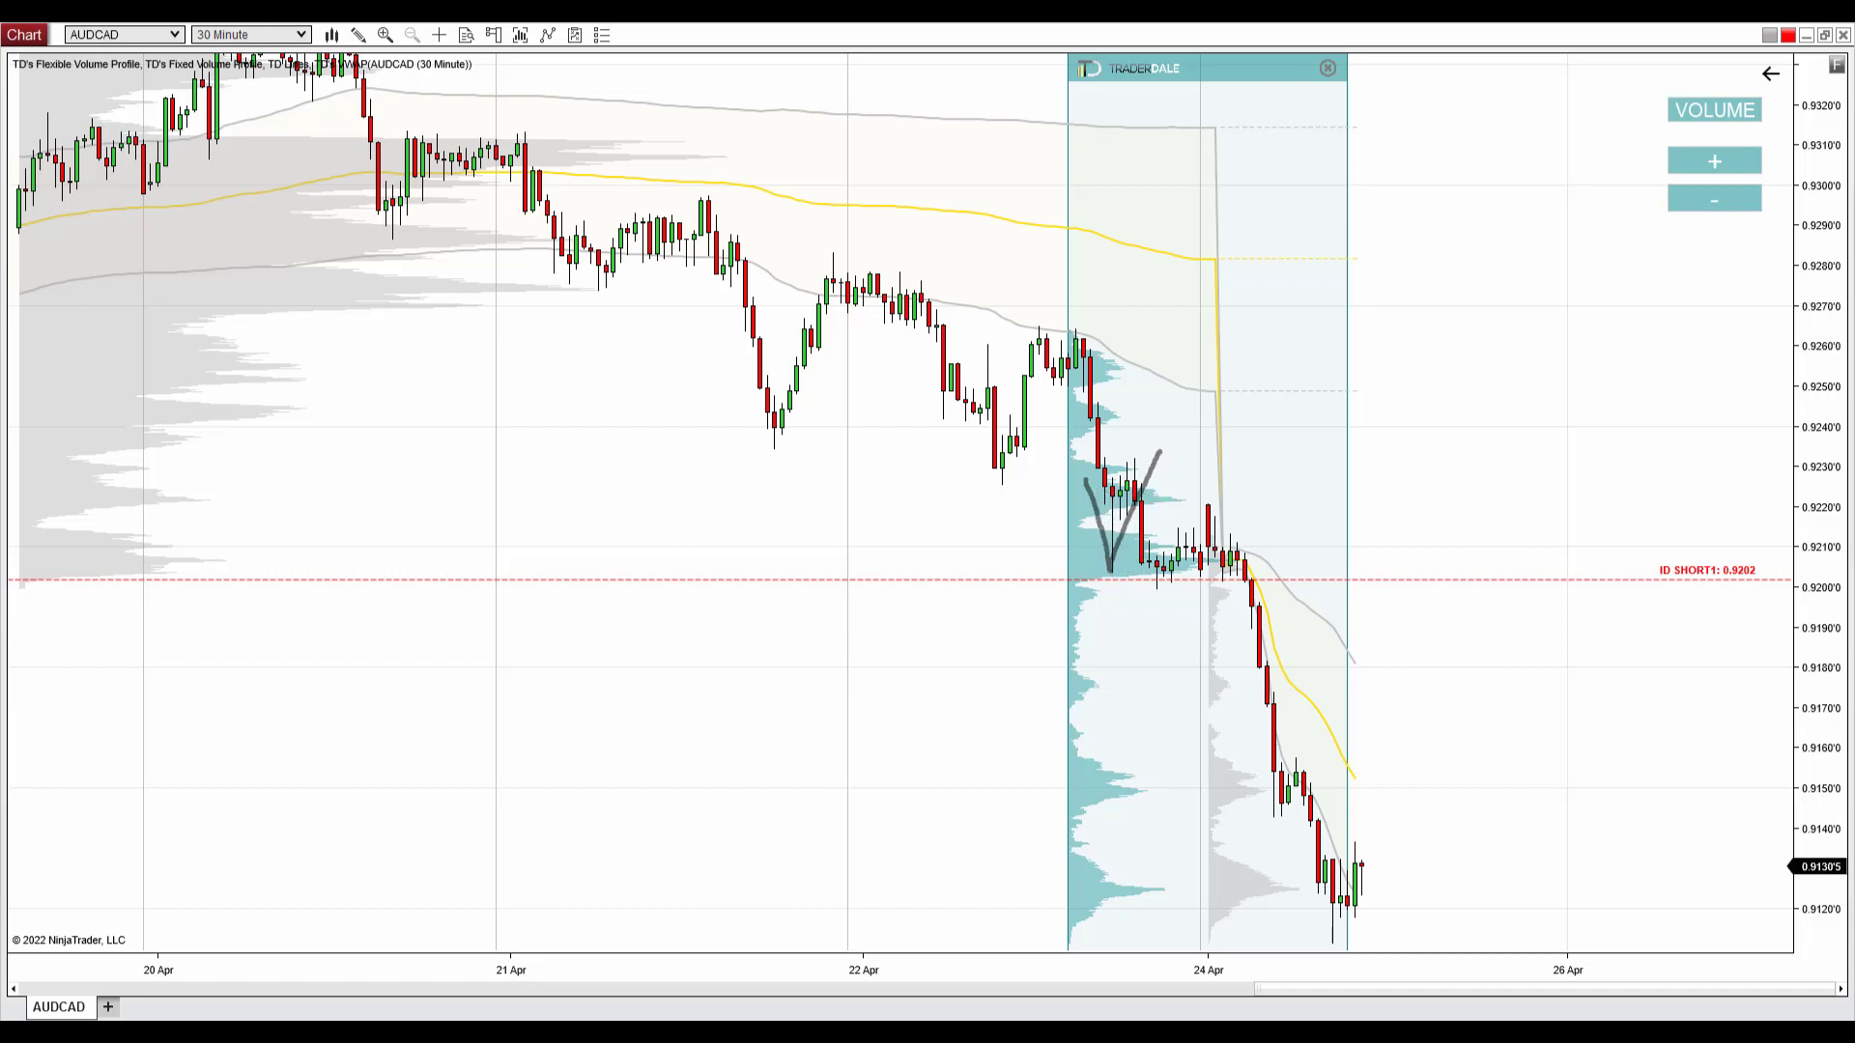
left_click_drag(779, 582, 1632, 594)
Write a blue S before and a blue R after the break of 0.9202, with a blue arrow down the sell-off between them.
left_click_drag(1012, 489, 937, 552)
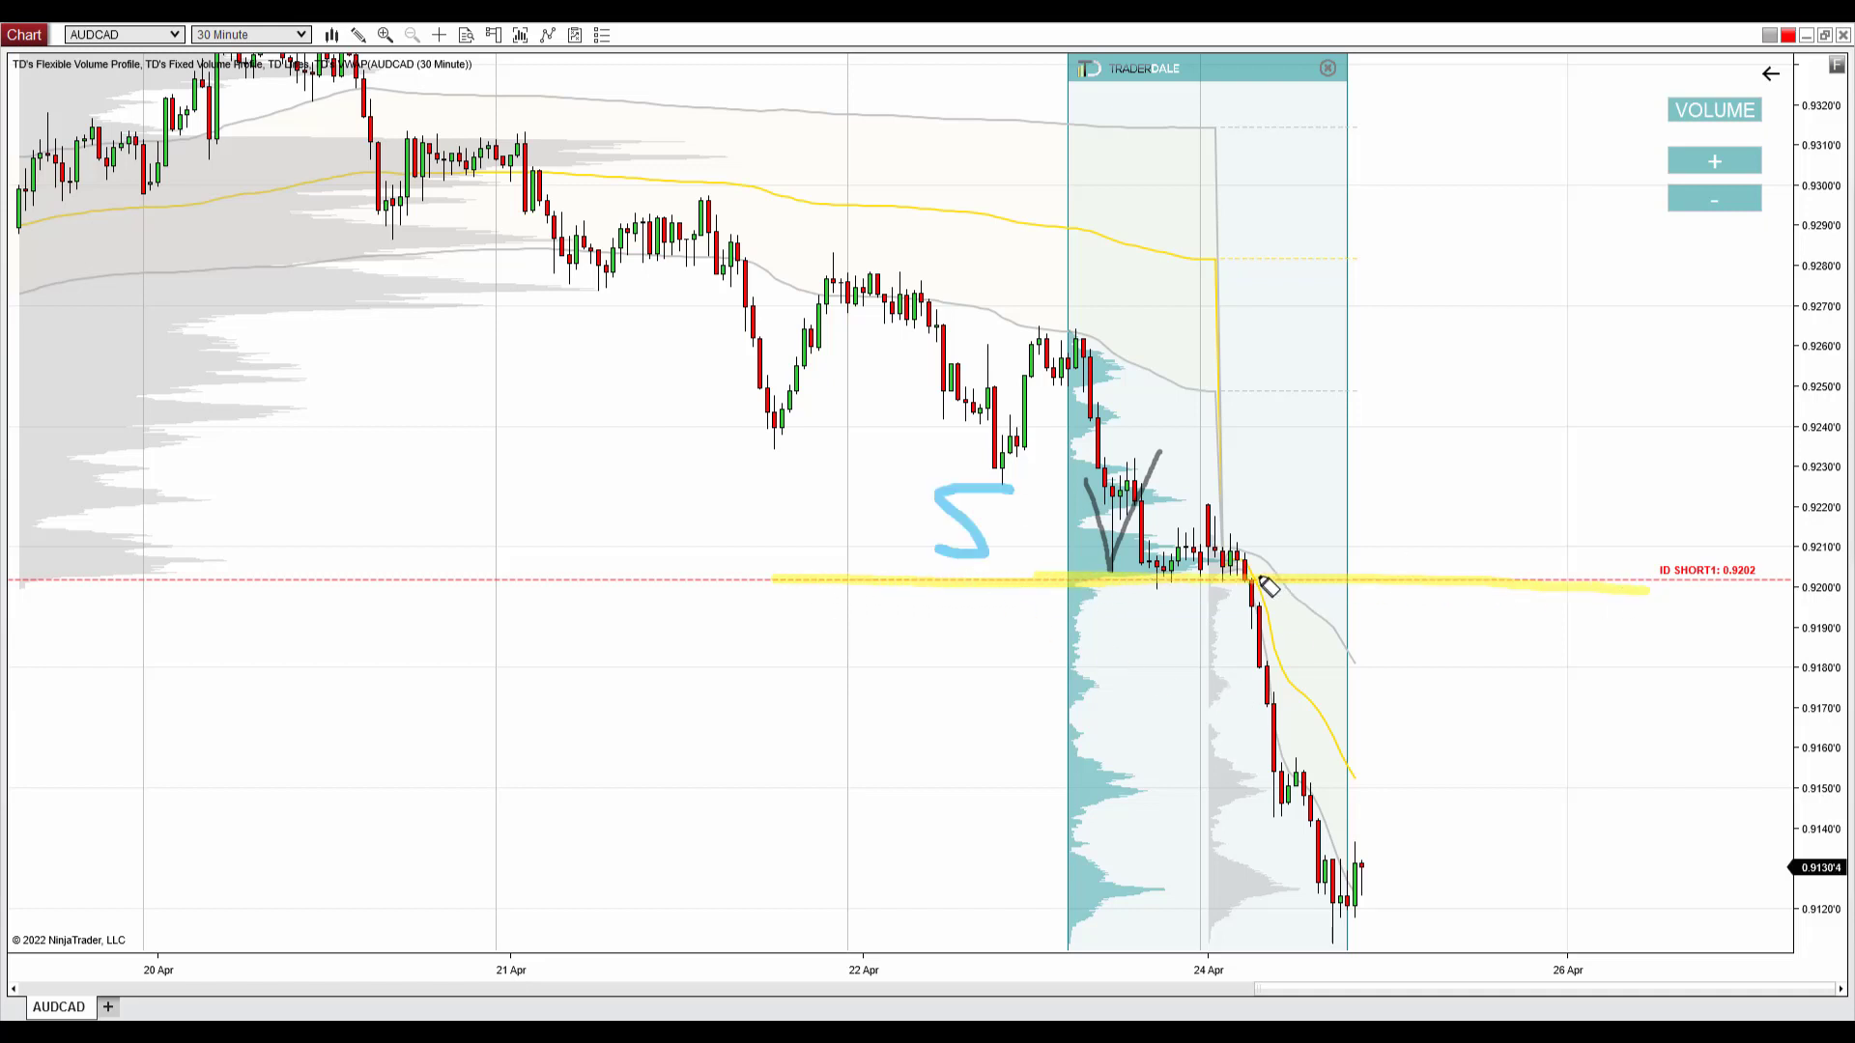
mouse_move(1222, 539)
left_mouse_down()
mouse_move(1290, 725)
mouse_move(1298, 668)
mouse_move(1250, 704)
left_mouse_up()
mouse_move(1483, 481)
left_mouse_down()
mouse_move(1483, 569)
mouse_move(1524, 509)
mouse_move(1544, 570)
left_mouse_up()
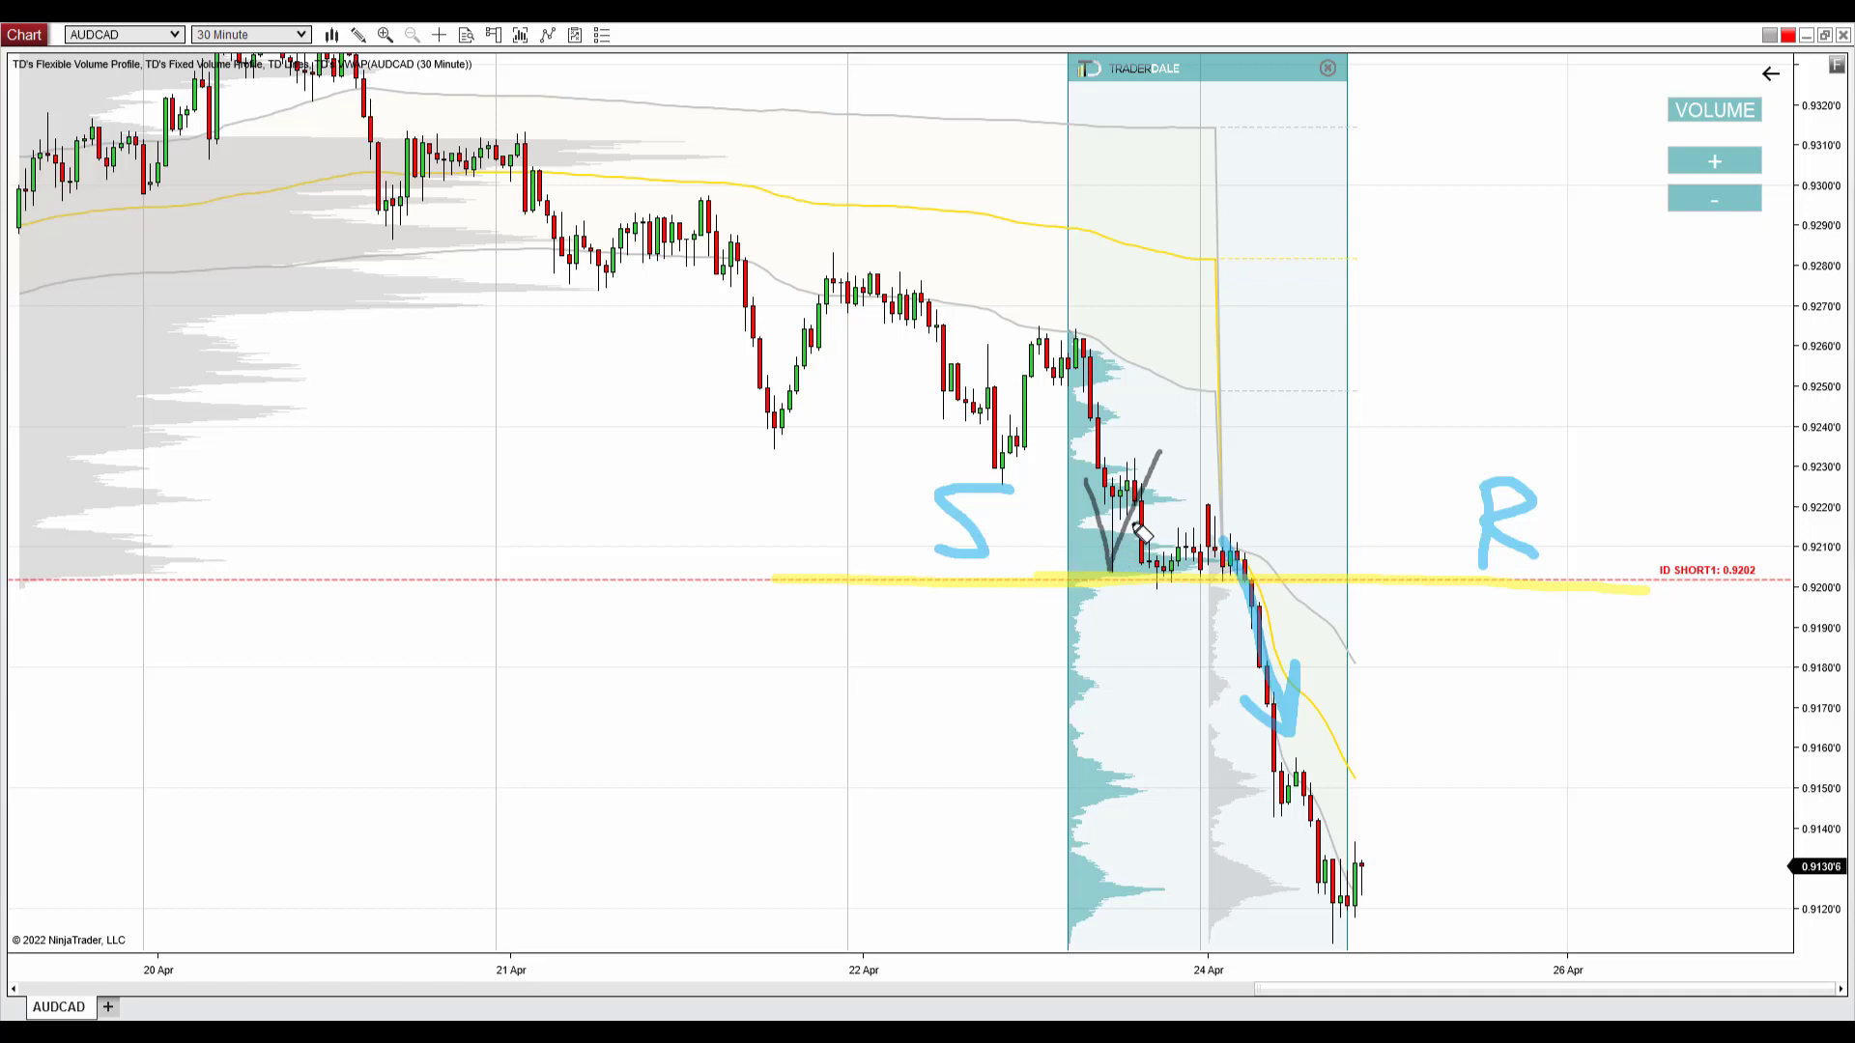
Circle the volume cluster, link the circled S and R with a grey arrow, and draw the pullback to 0.9202 with a rejection arrow.
mouse_move(1142, 533)
left_mouse_down()
mouse_move(1072, 546)
mouse_move(1209, 595)
mouse_move(1237, 542)
mouse_move(1116, 538)
left_mouse_up()
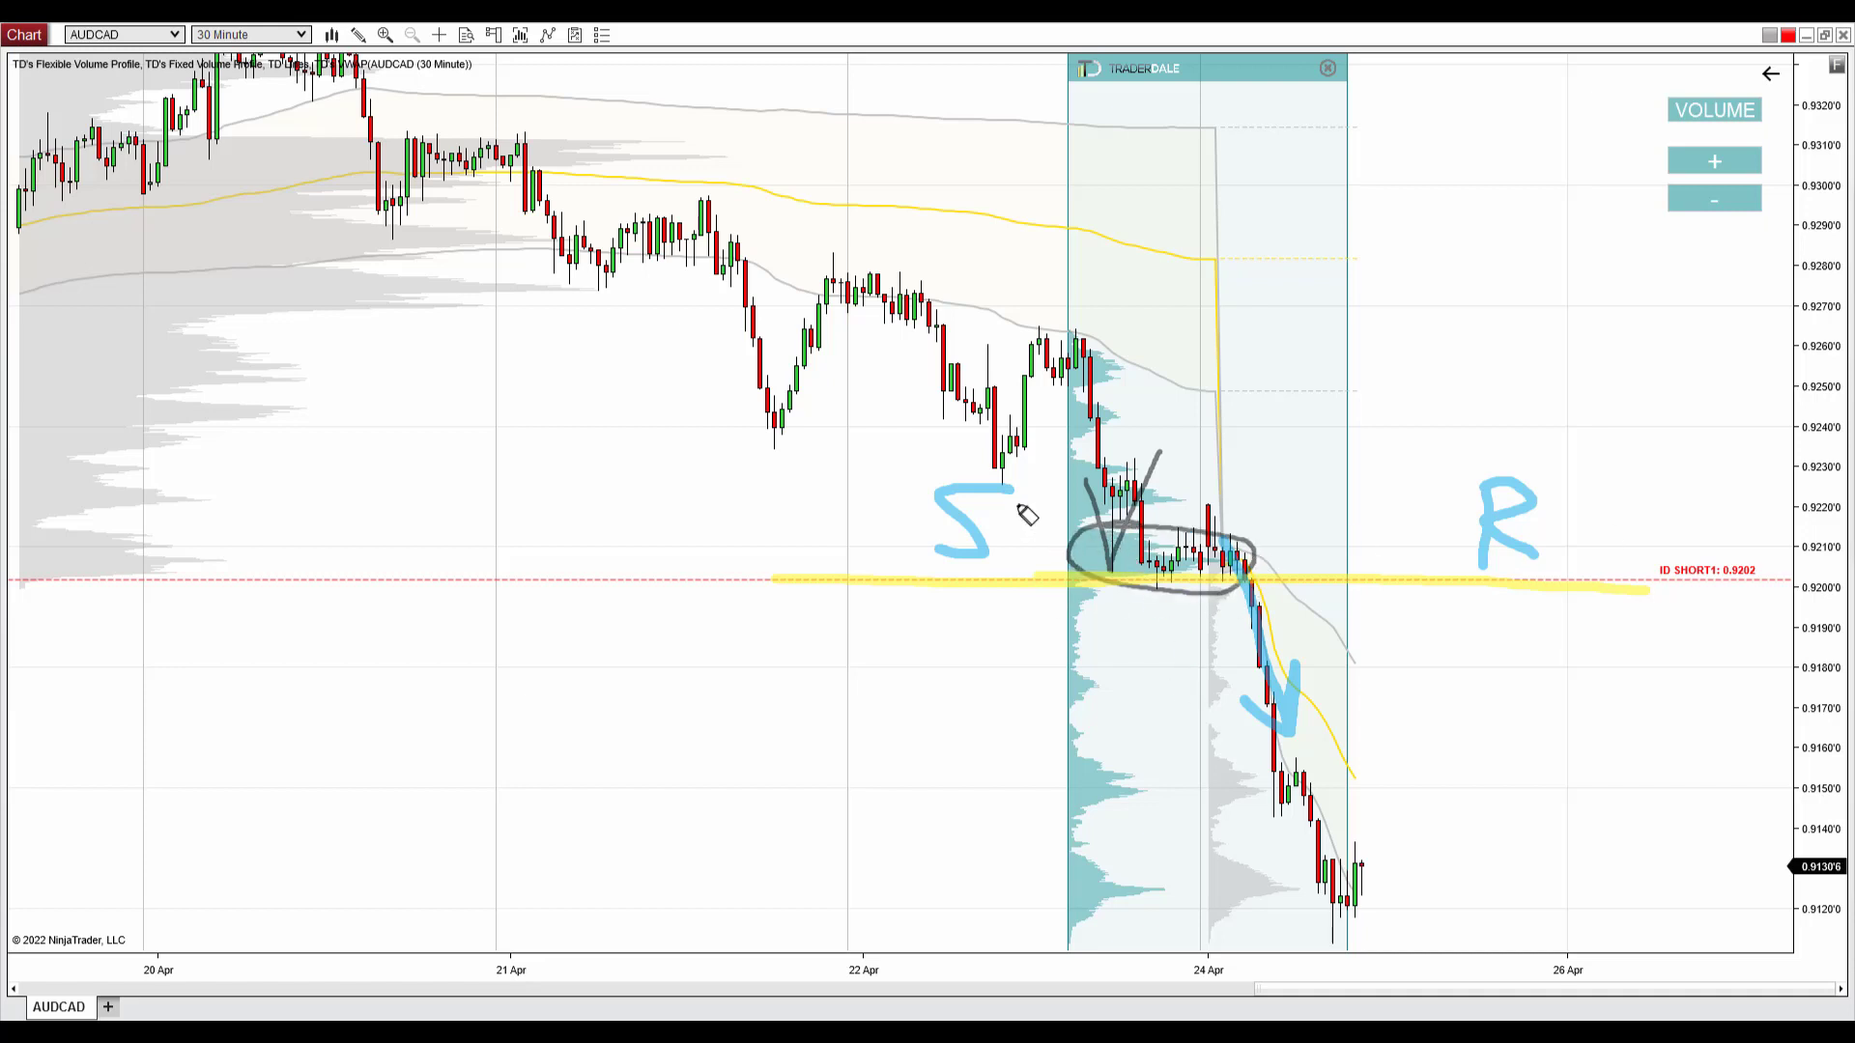
mouse_move(977, 458)
left_mouse_down()
mouse_move(984, 576)
mouse_move(1027, 456)
mouse_move(1077, 483)
mouse_move(1444, 448)
mouse_move(1471, 498)
mouse_move(1435, 485)
mouse_move(1439, 556)
mouse_move(1560, 462)
left_mouse_up()
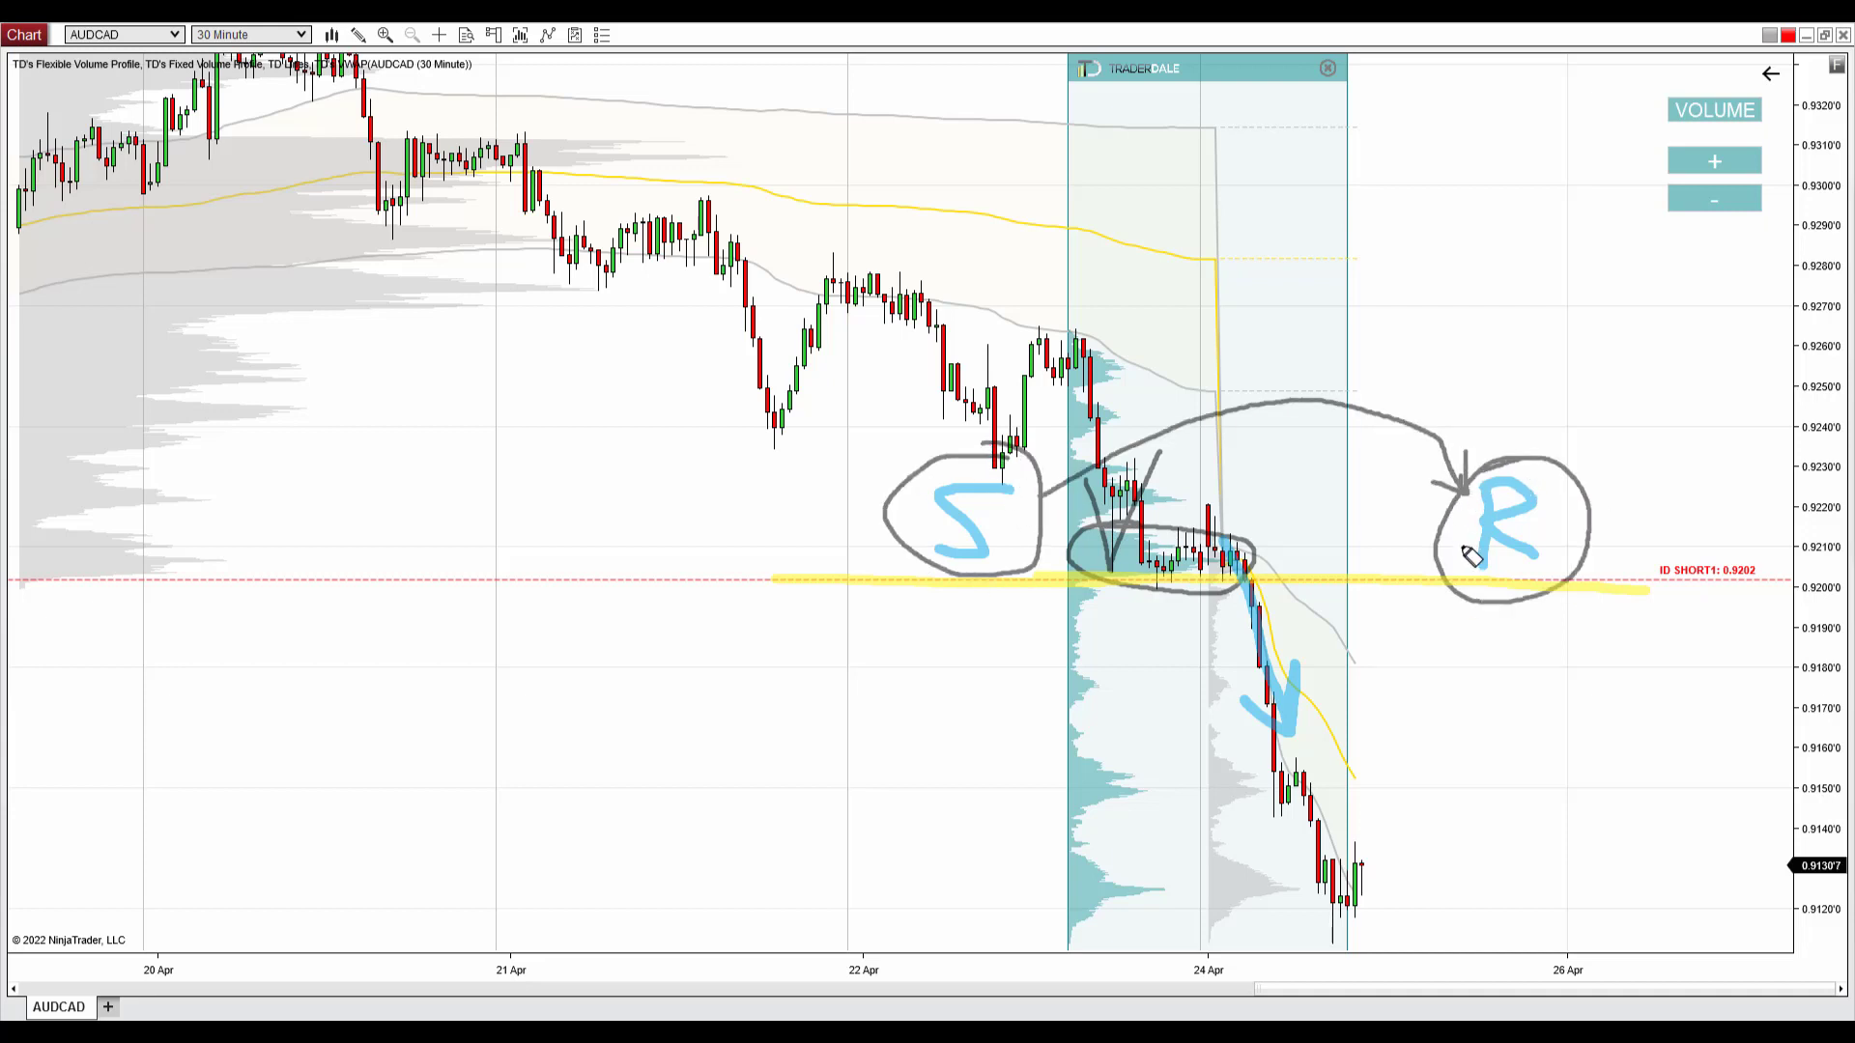
mouse_move(1338, 898)
left_mouse_down()
mouse_move(1372, 920)
mouse_move(1536, 579)
mouse_move(1637, 697)
mouse_move(1594, 708)
left_mouse_up()
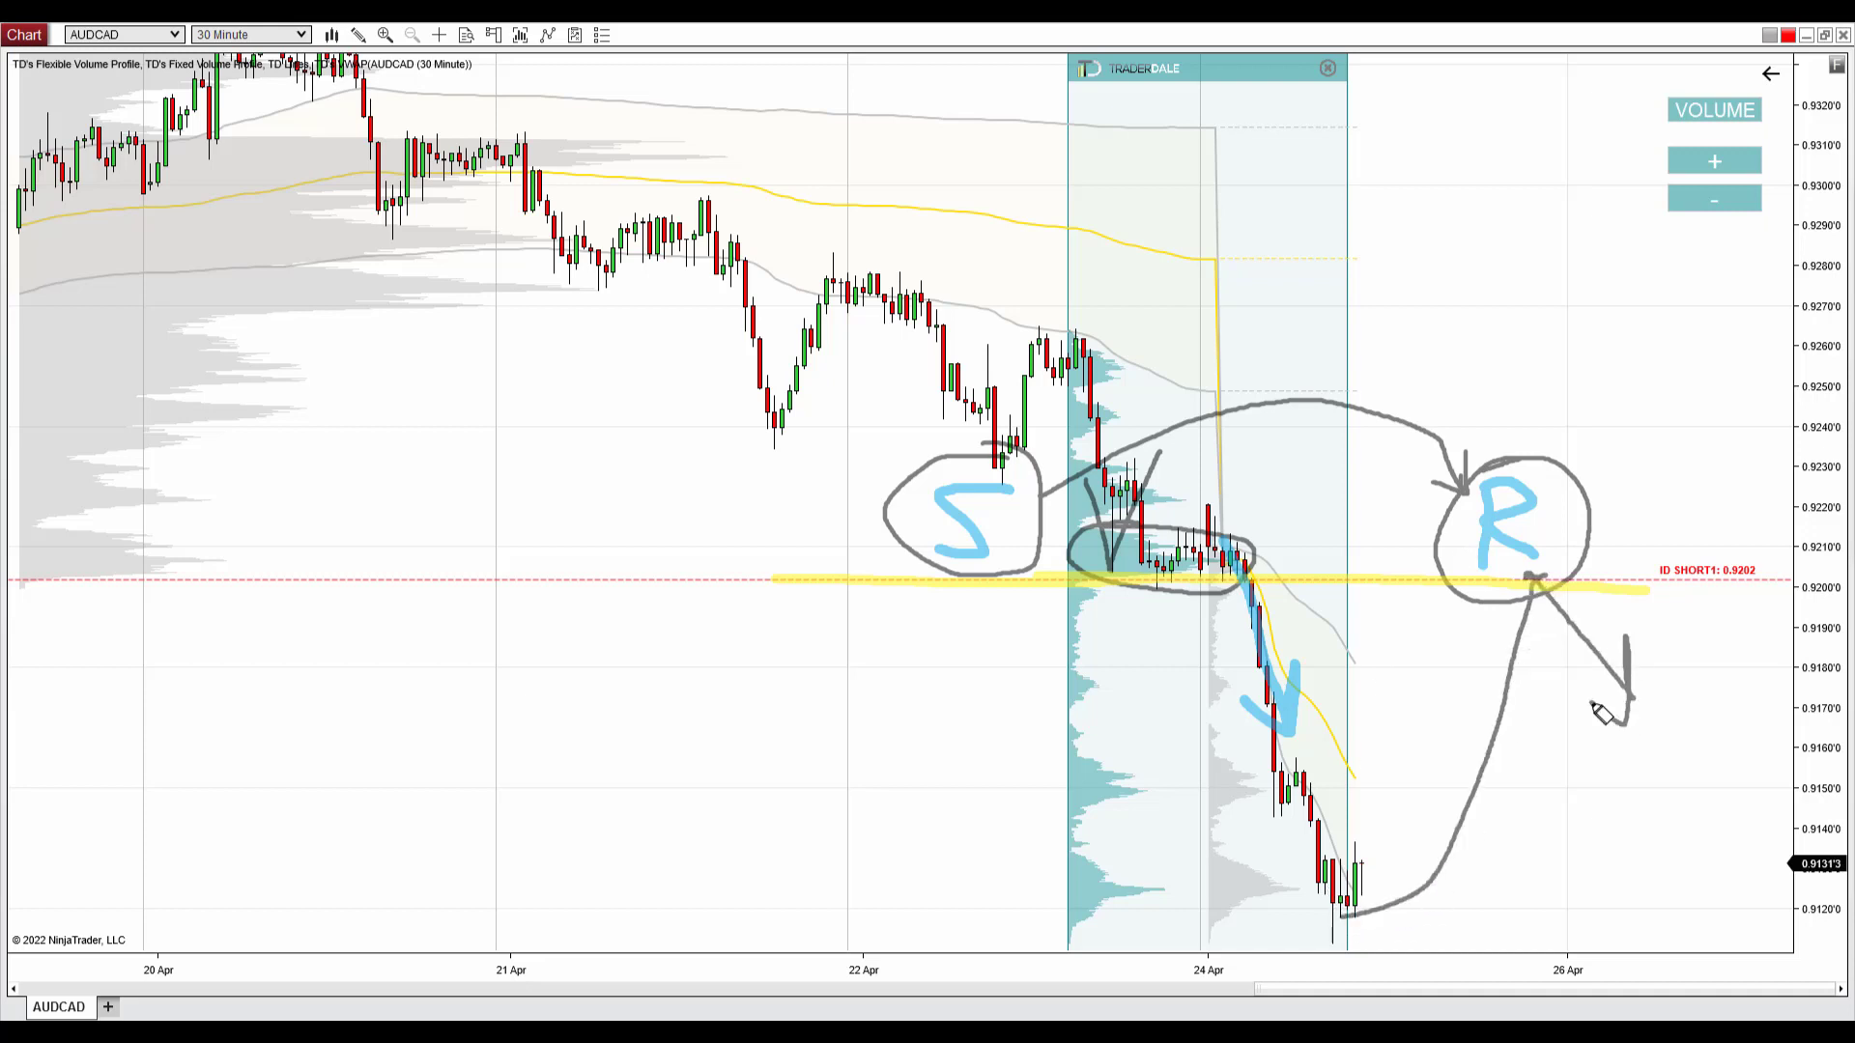
Clear the annotations, switch the chart to AUDJPY, and apply a flexible volume profile over the decline from 22 Apr to 26 Apr.
key("Escape")
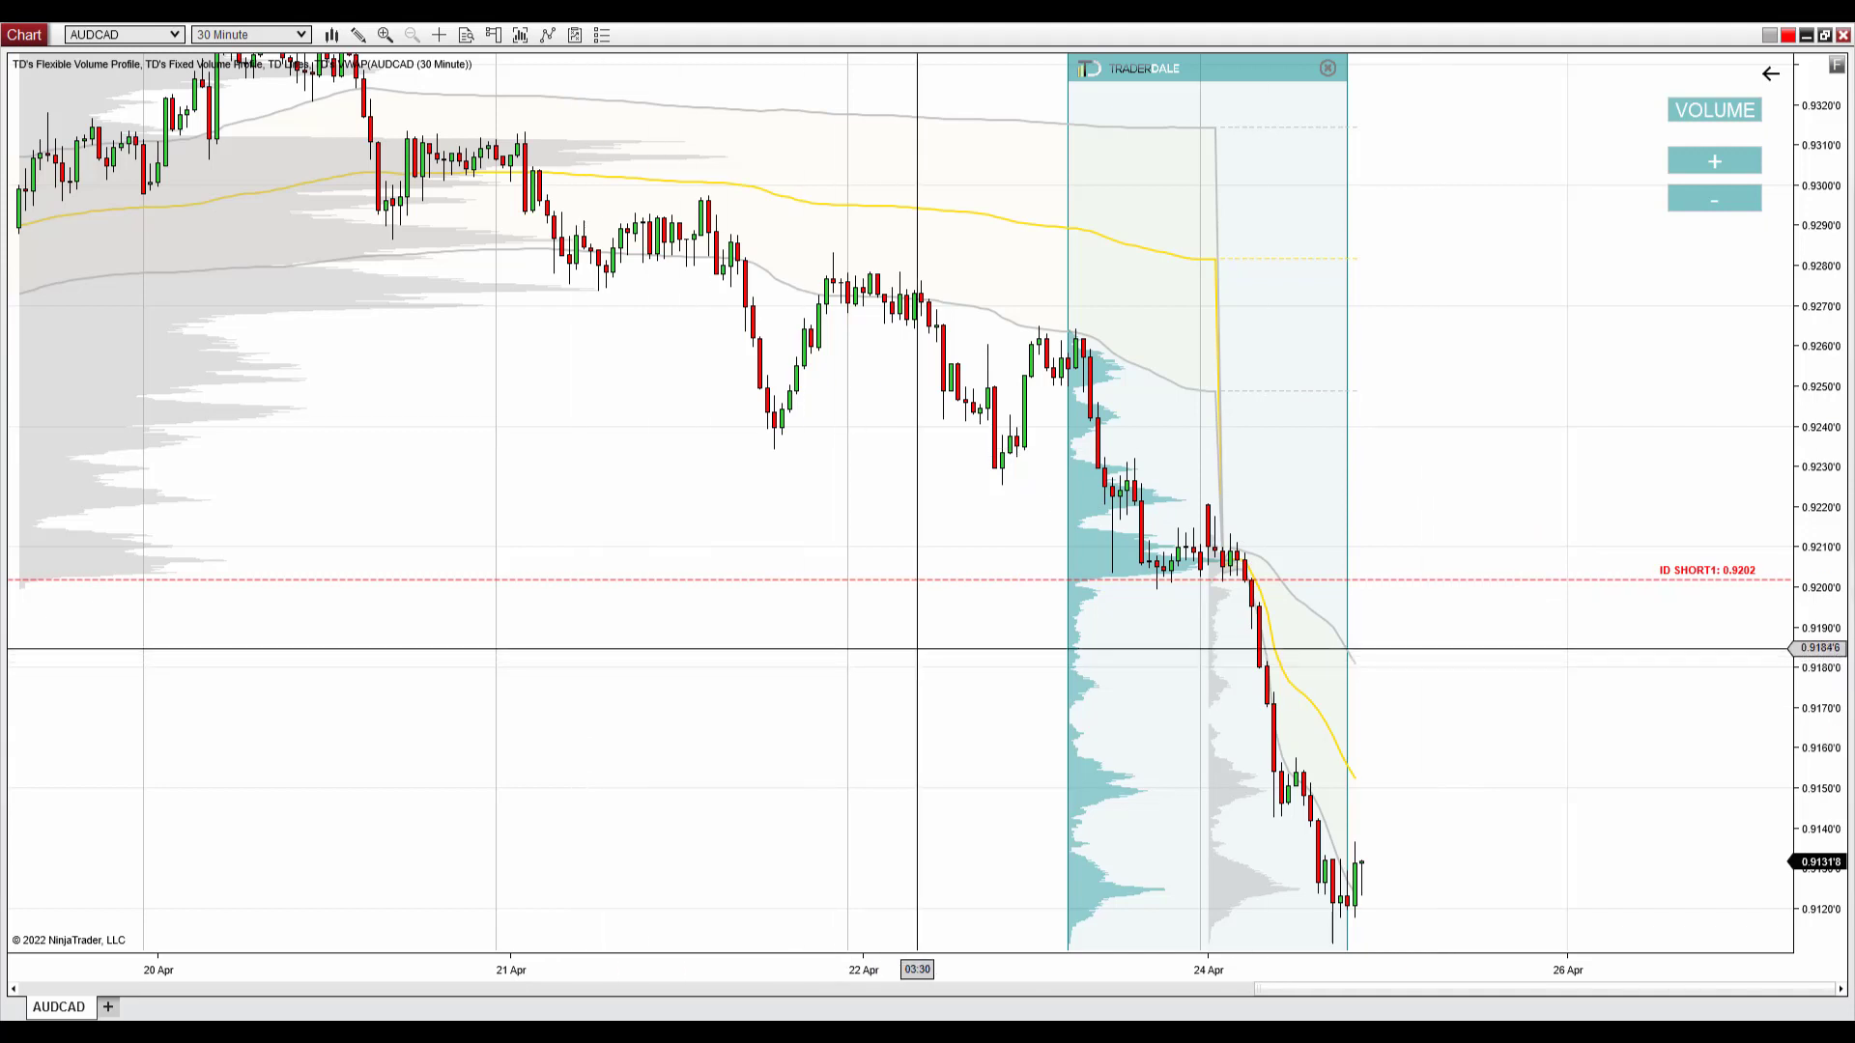
type("AUDJPY")
key("Return")
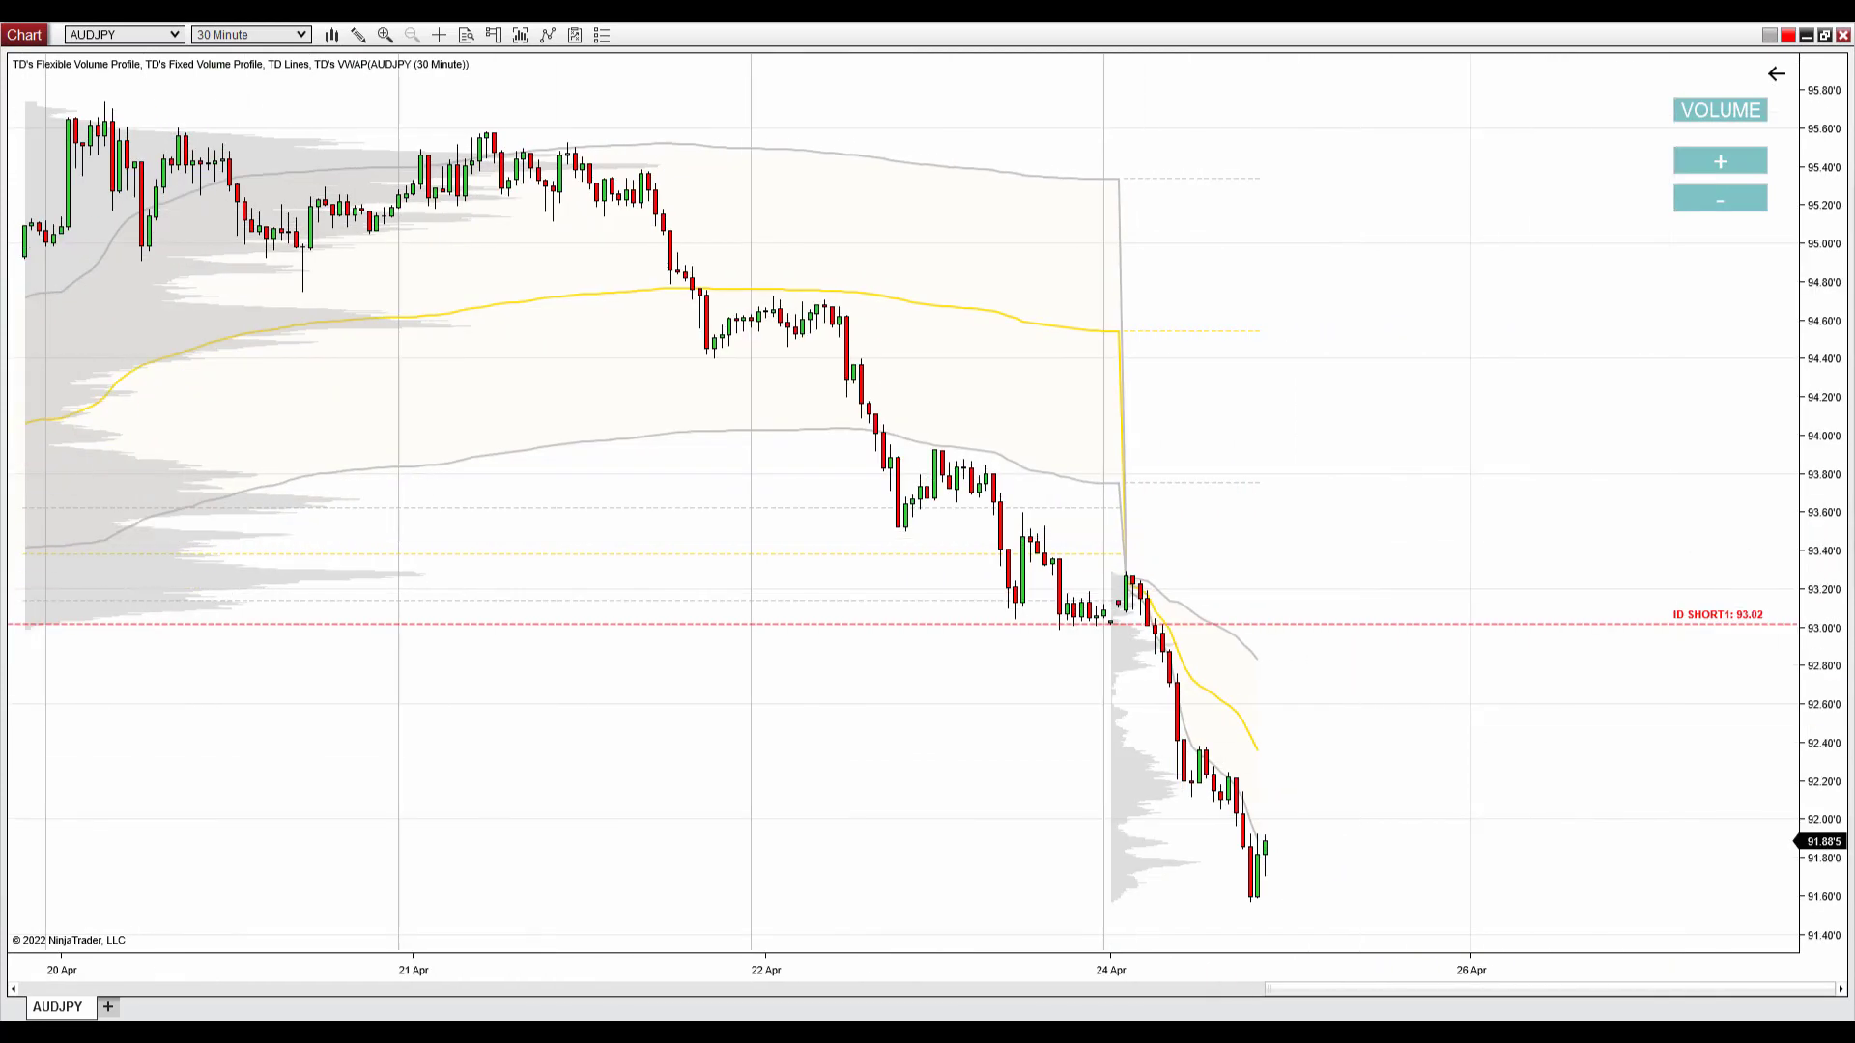
left_click_drag(1831, 543, 1833, 585)
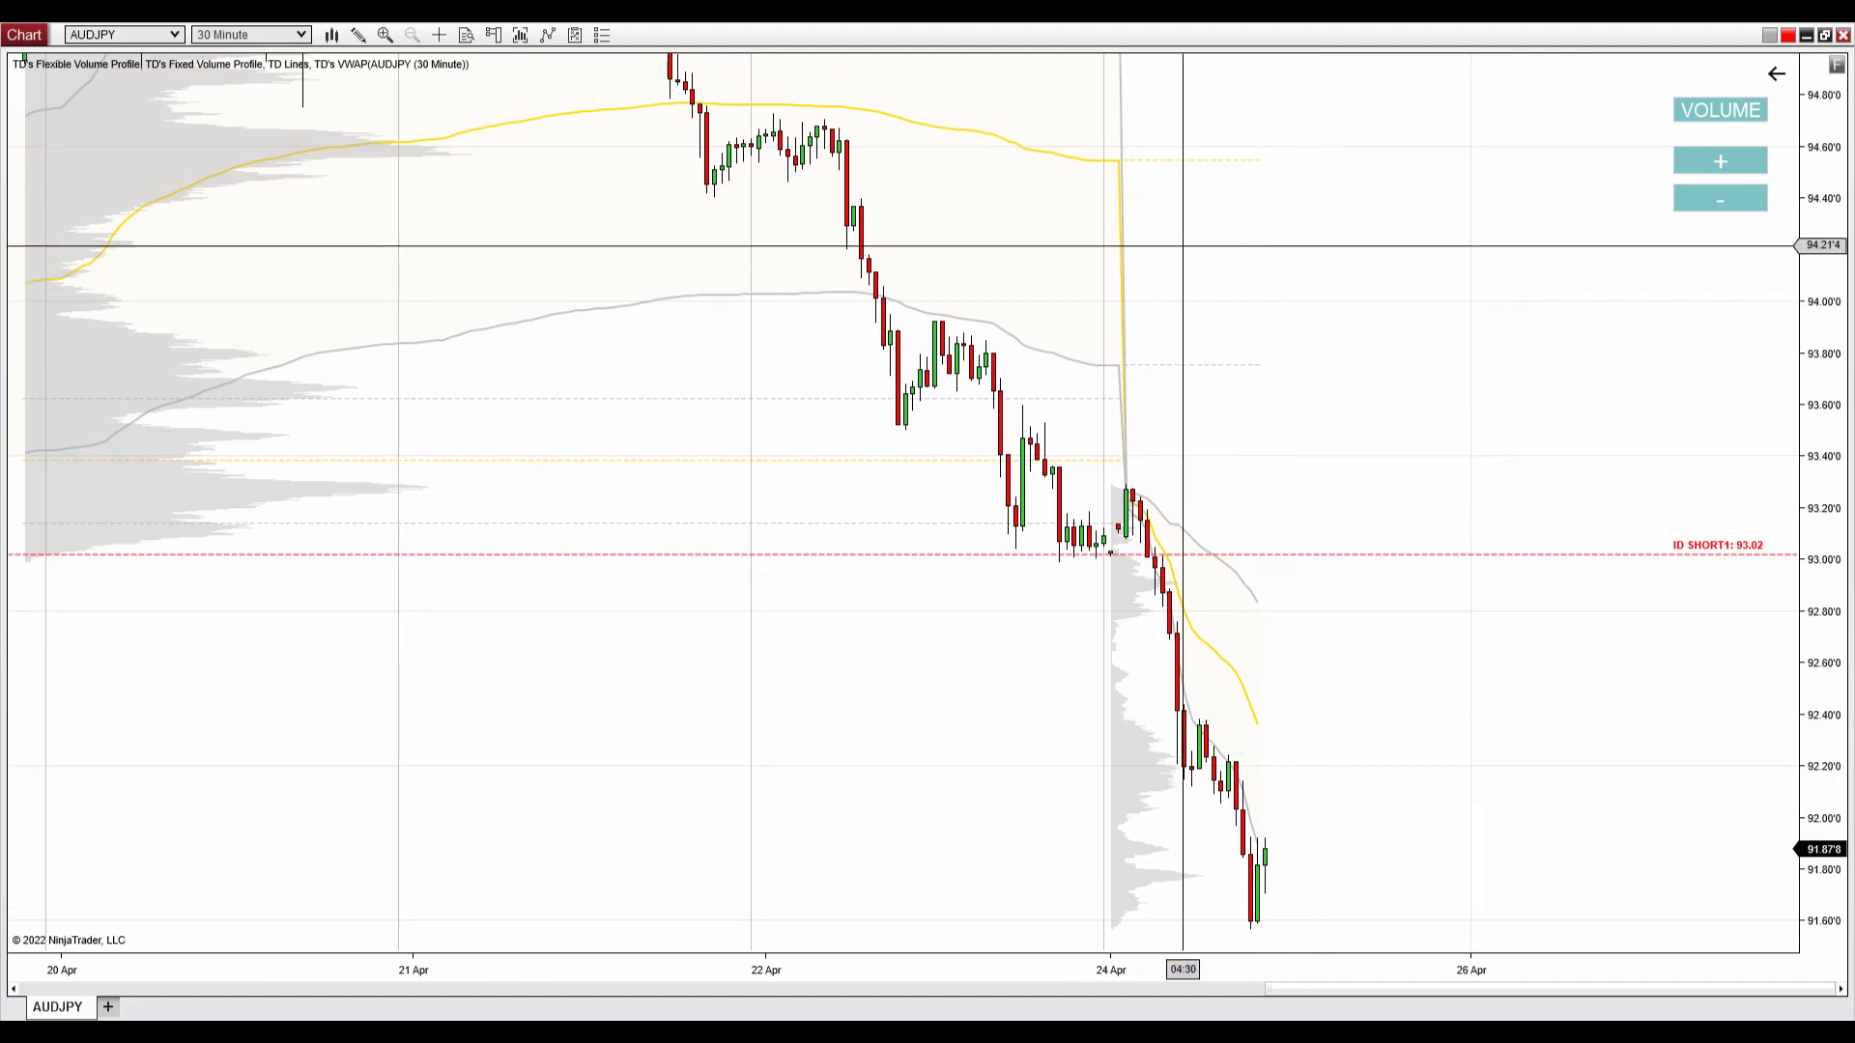
left_click_drag(838, 290, 1470, 318)
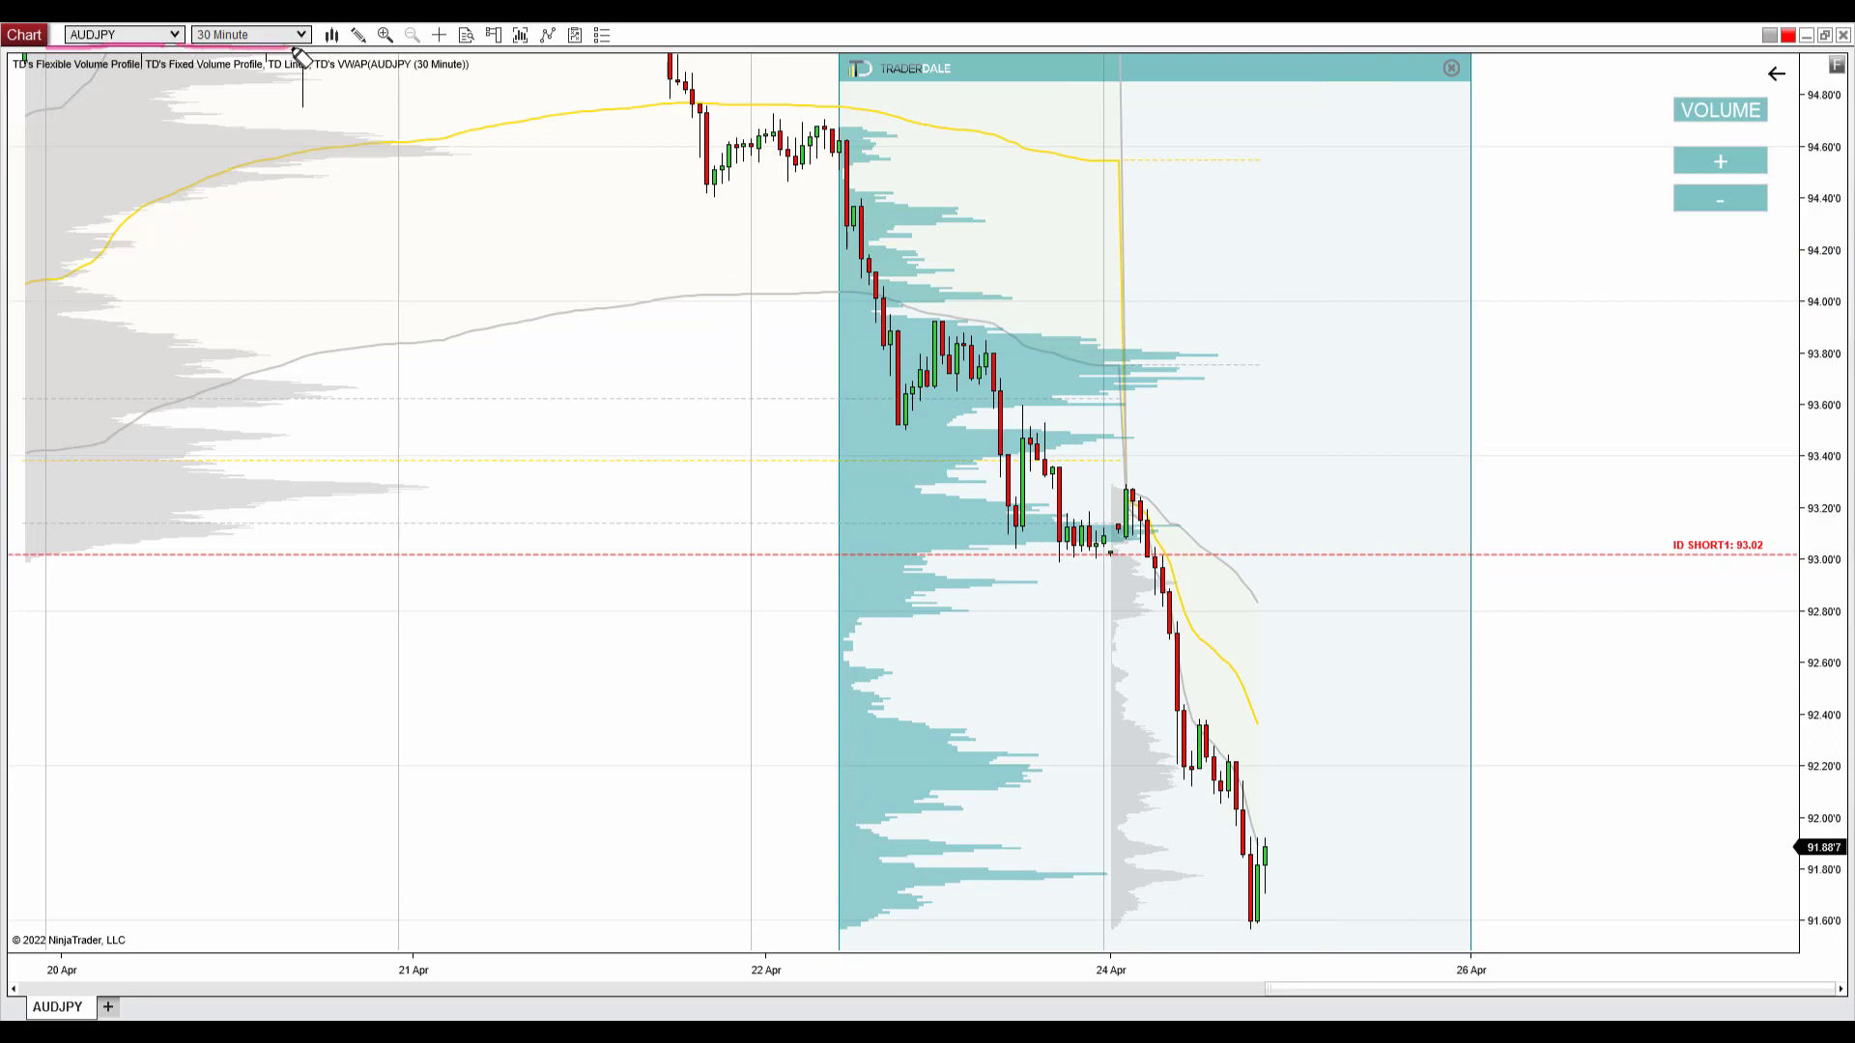
Draw pink arrows down the whole AUDJPY decline and its final sell-off, and circle the volume cluster just above 93.02.
mouse_move(817, 151)
left_mouse_down()
mouse_move(1229, 941)
mouse_move(1166, 901)
left_mouse_up()
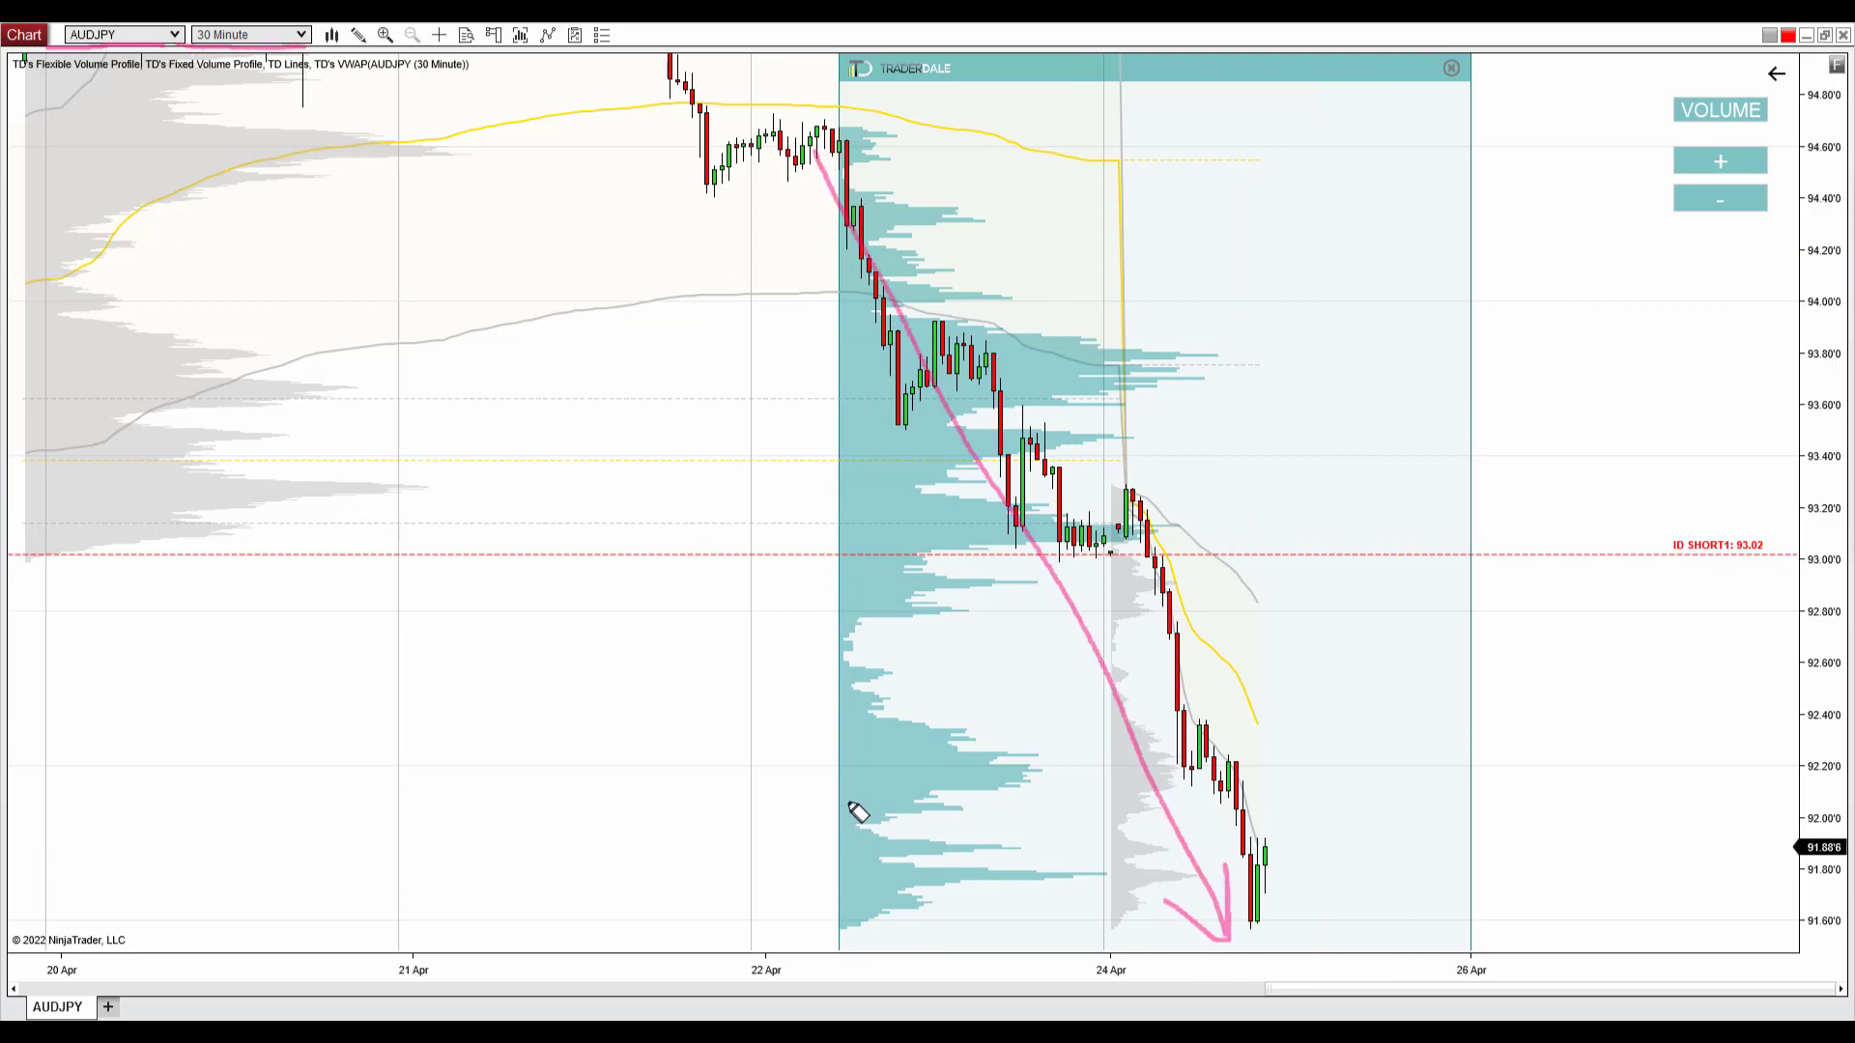
mouse_move(957, 498)
left_mouse_down()
mouse_move(838, 526)
mouse_move(878, 552)
mouse_move(1151, 556)
mouse_move(1133, 522)
mouse_move(935, 509)
left_mouse_up()
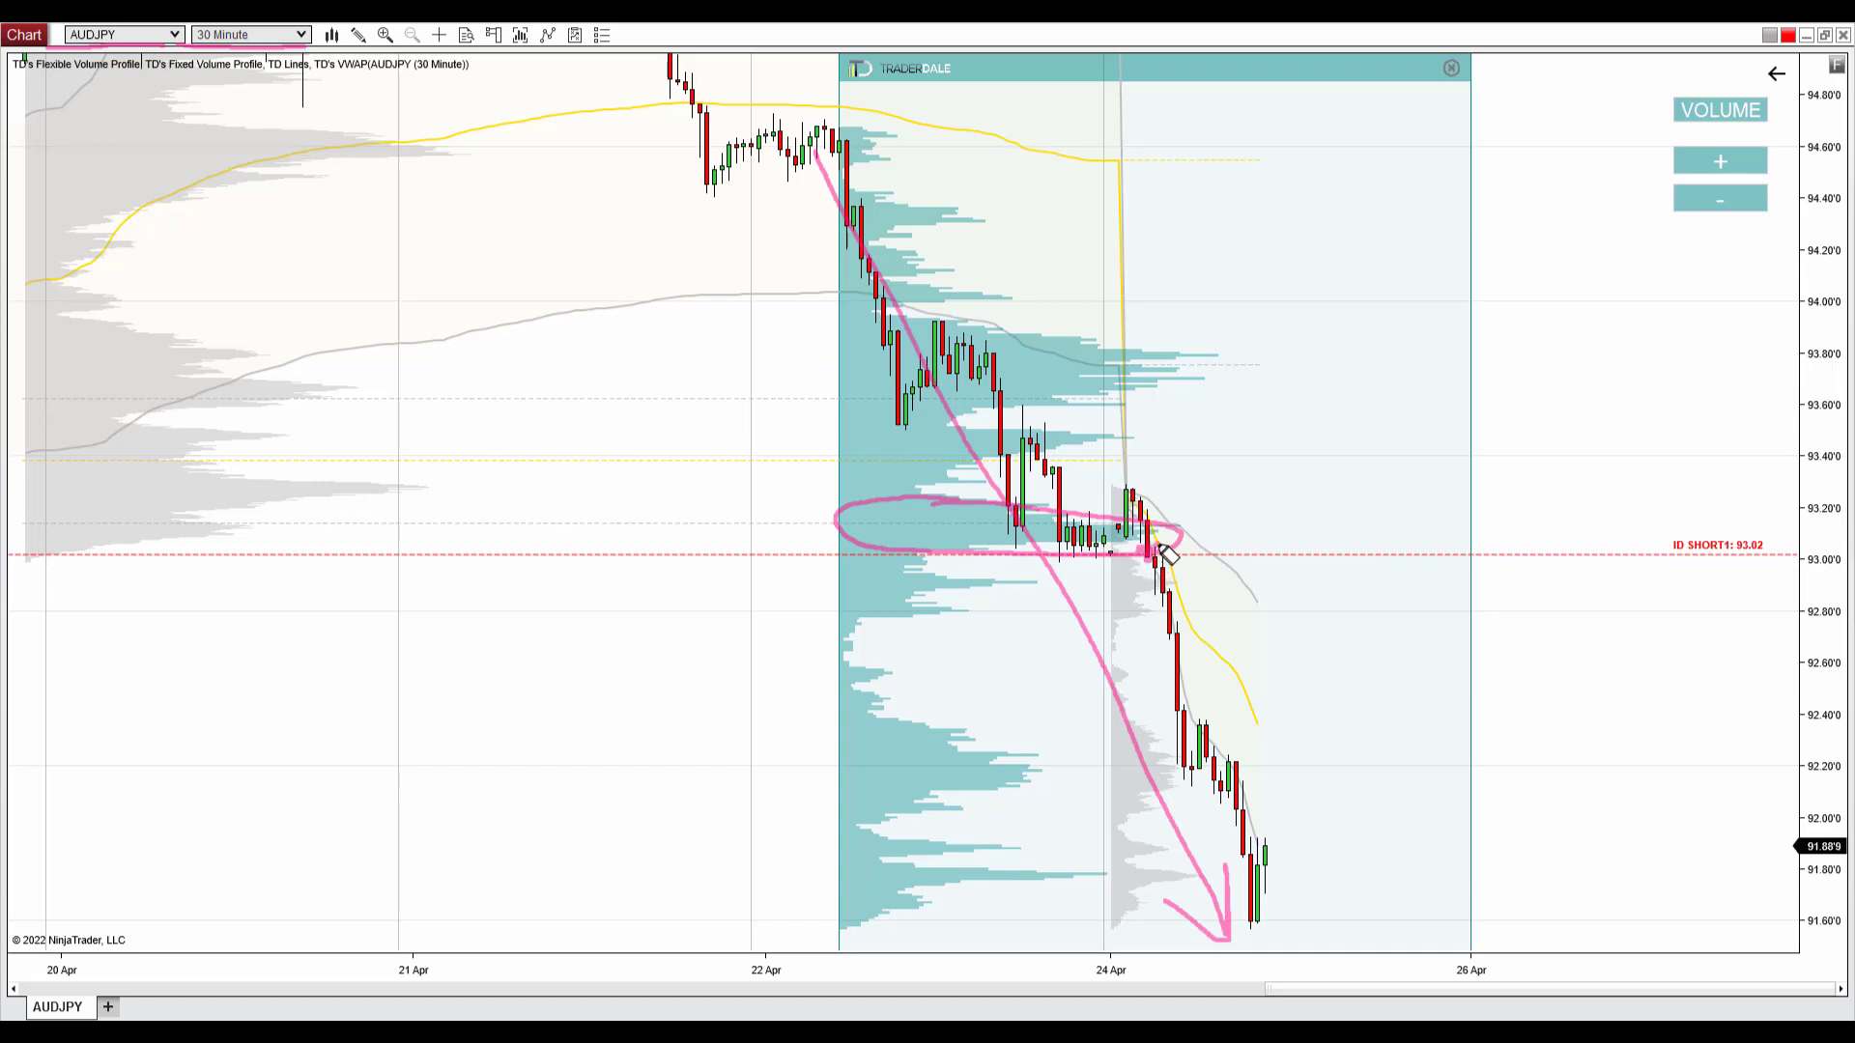
mouse_move(1156, 556)
left_mouse_down()
mouse_move(1346, 916)
mouse_move(1348, 880)
mouse_move(1351, 924)
mouse_move(1312, 887)
left_mouse_up()
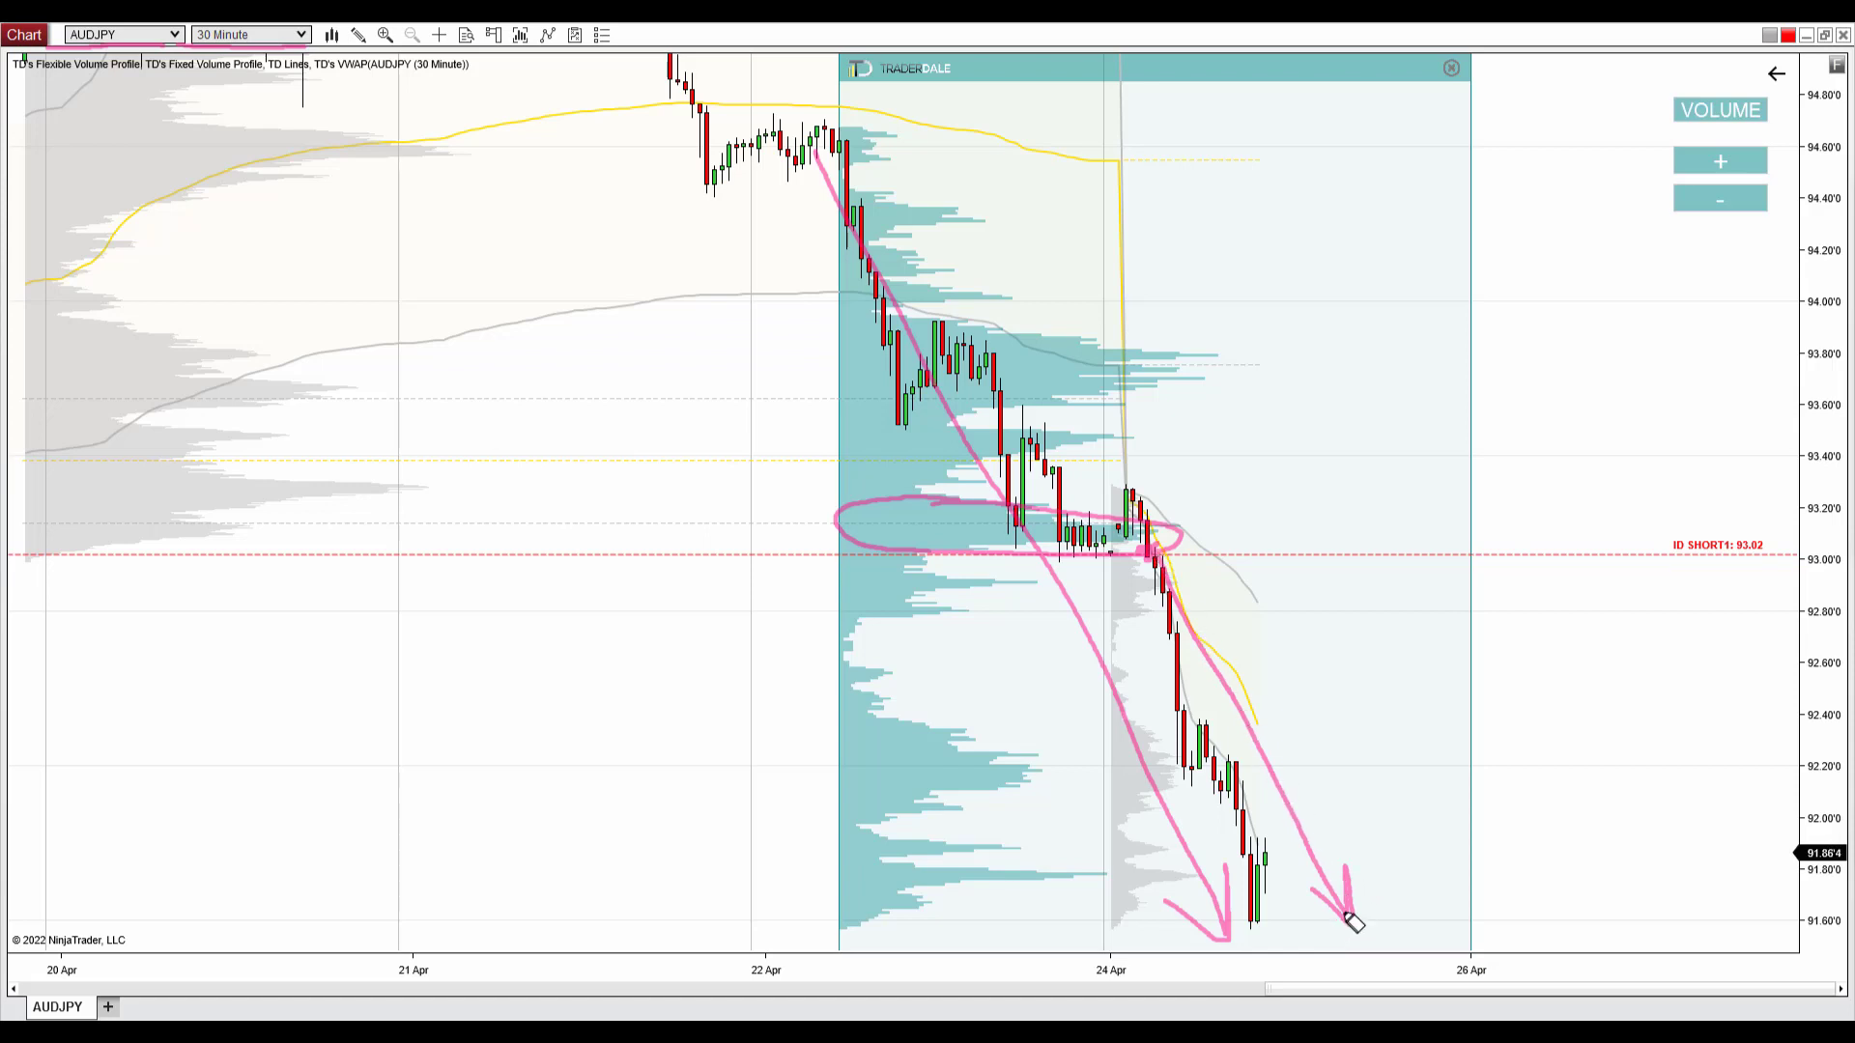
Trace over the AUDJPY volume cluster circle and the sell-off arrow again in pink, and clear the annotations.
mouse_move(952, 502)
left_mouse_down()
mouse_move(838, 516)
mouse_move(868, 553)
mouse_move(1174, 551)
mouse_move(1155, 526)
mouse_move(919, 505)
left_mouse_up()
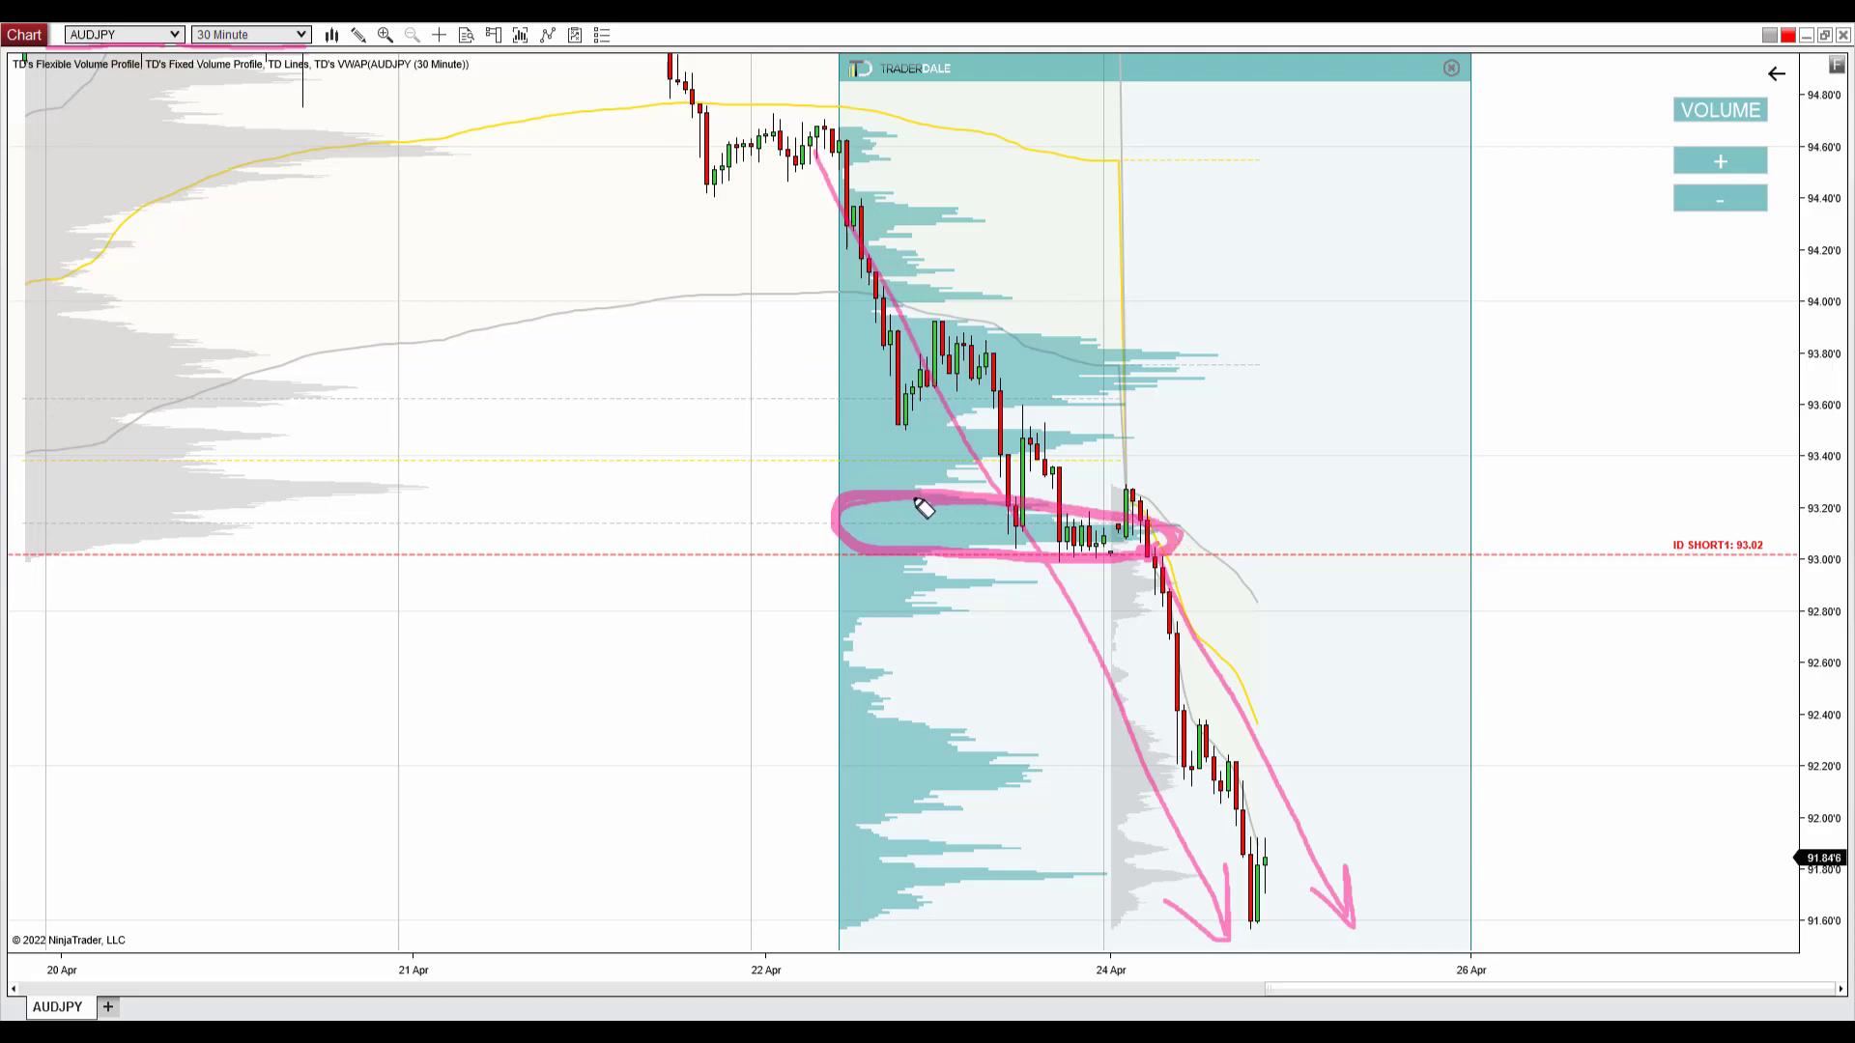
mouse_move(1154, 560)
left_mouse_down()
mouse_move(1360, 906)
mouse_move(1355, 878)
mouse_move(1359, 930)
mouse_move(1325, 903)
left_mouse_up()
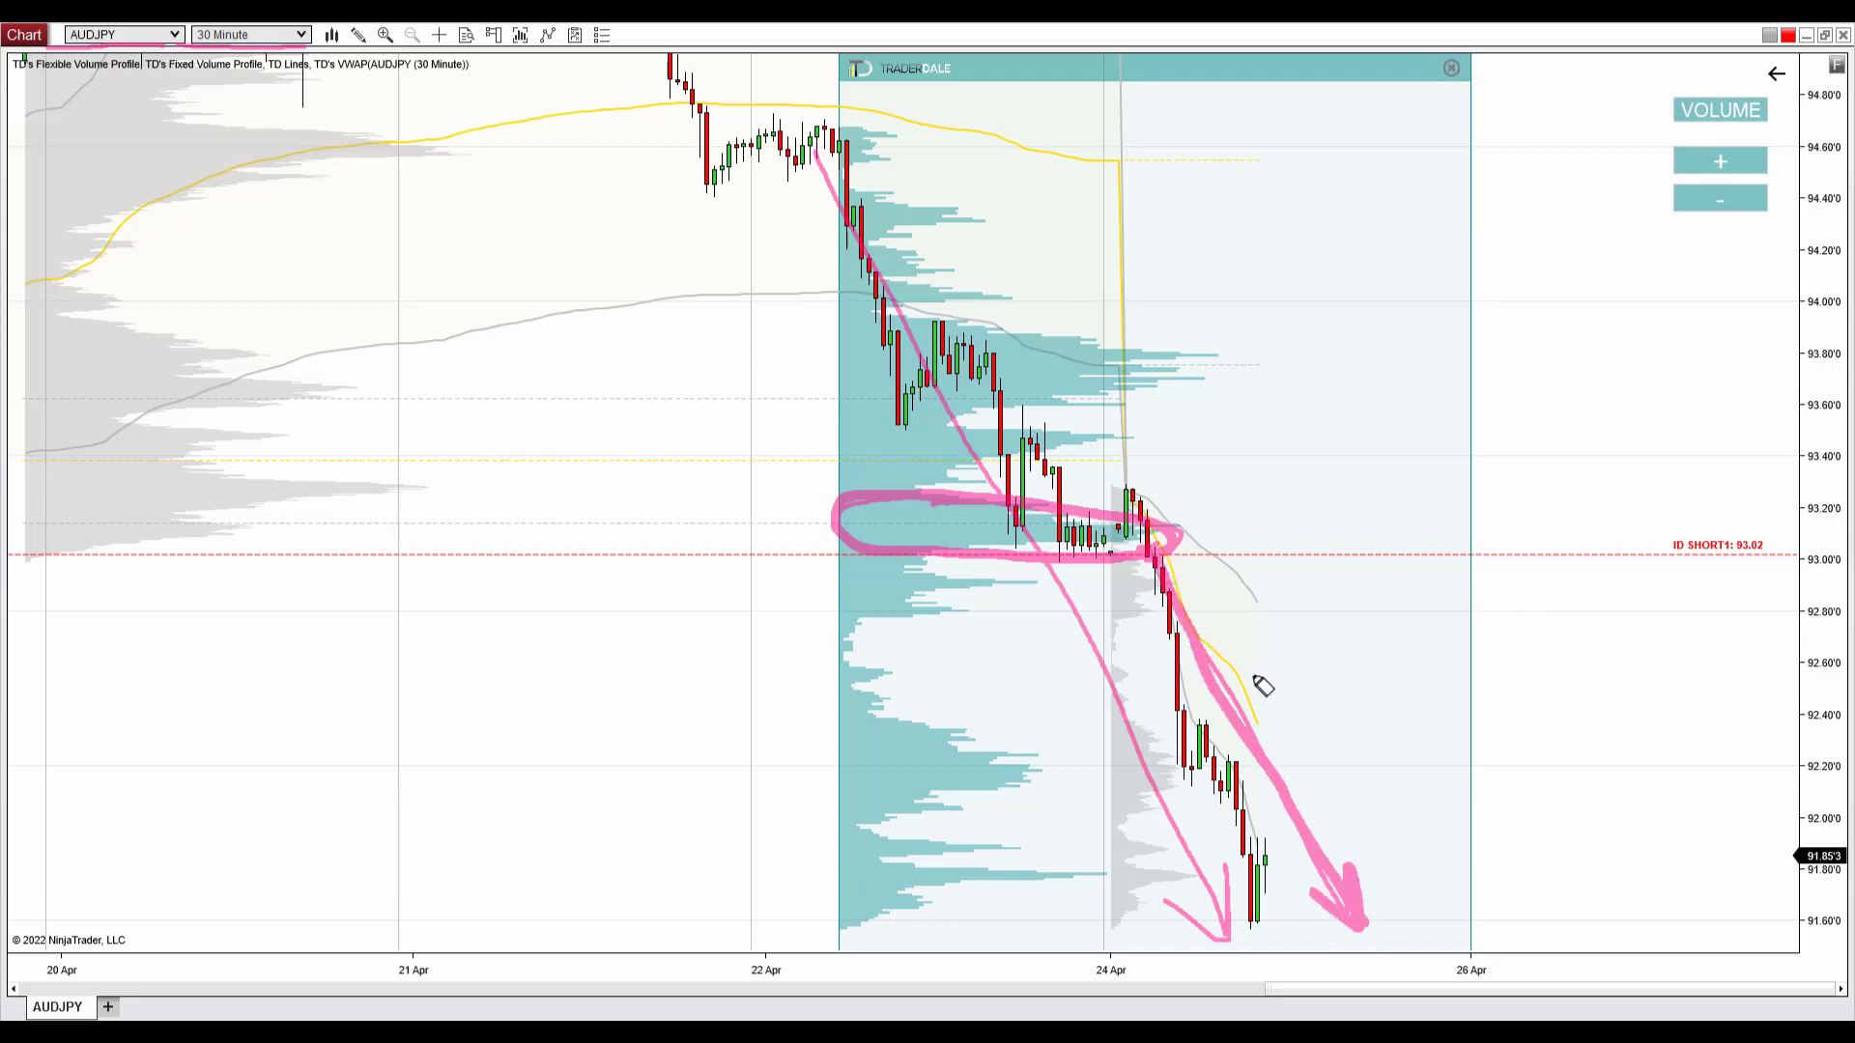
key("e")
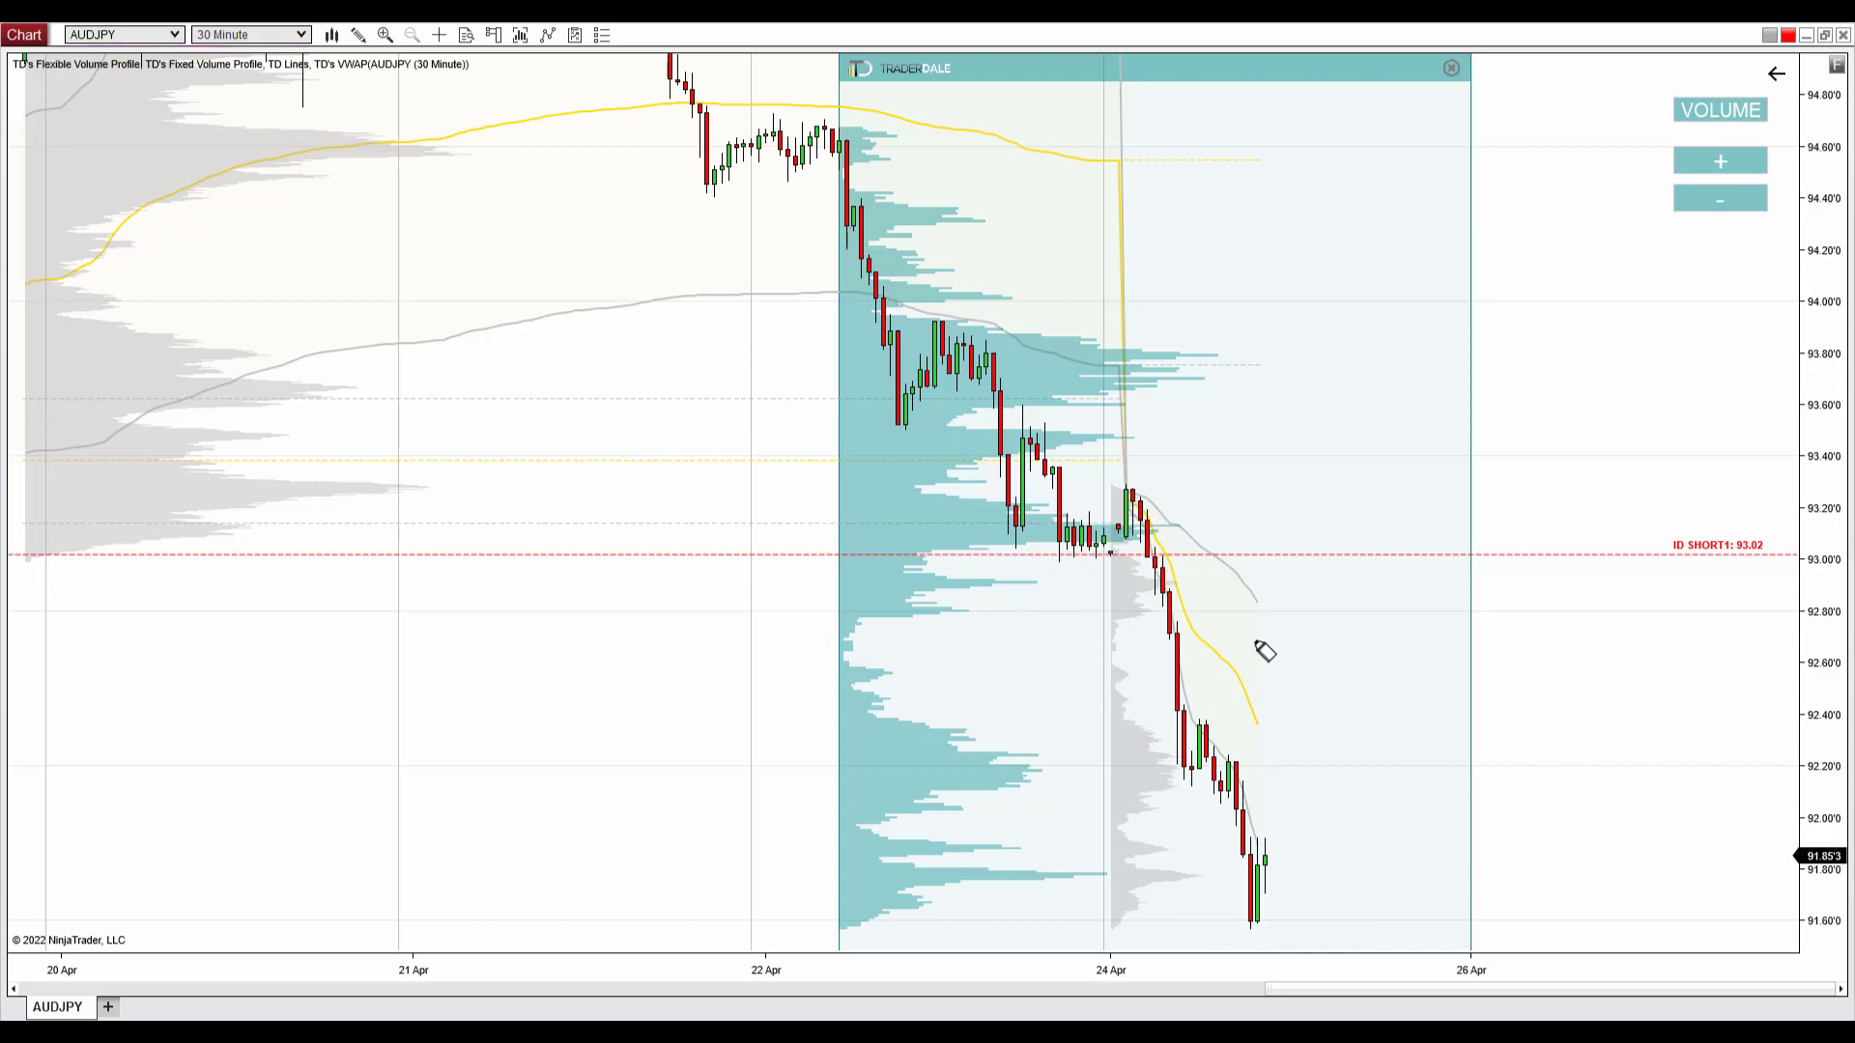
Draw in pink a dashed pullback path up to the 93.02 line with a rejection arrow, and circle the ID SHORT1 label.
mouse_move(1271, 867)
left_mouse_down()
mouse_move(1460, 703)
mouse_move(1510, 634)
mouse_move(1527, 561)
mouse_move(1802, 563)
left_mouse_up()
mouse_move(1702, 520)
left_mouse_down()
mouse_move(1646, 560)
mouse_move(1662, 580)
left_mouse_up()
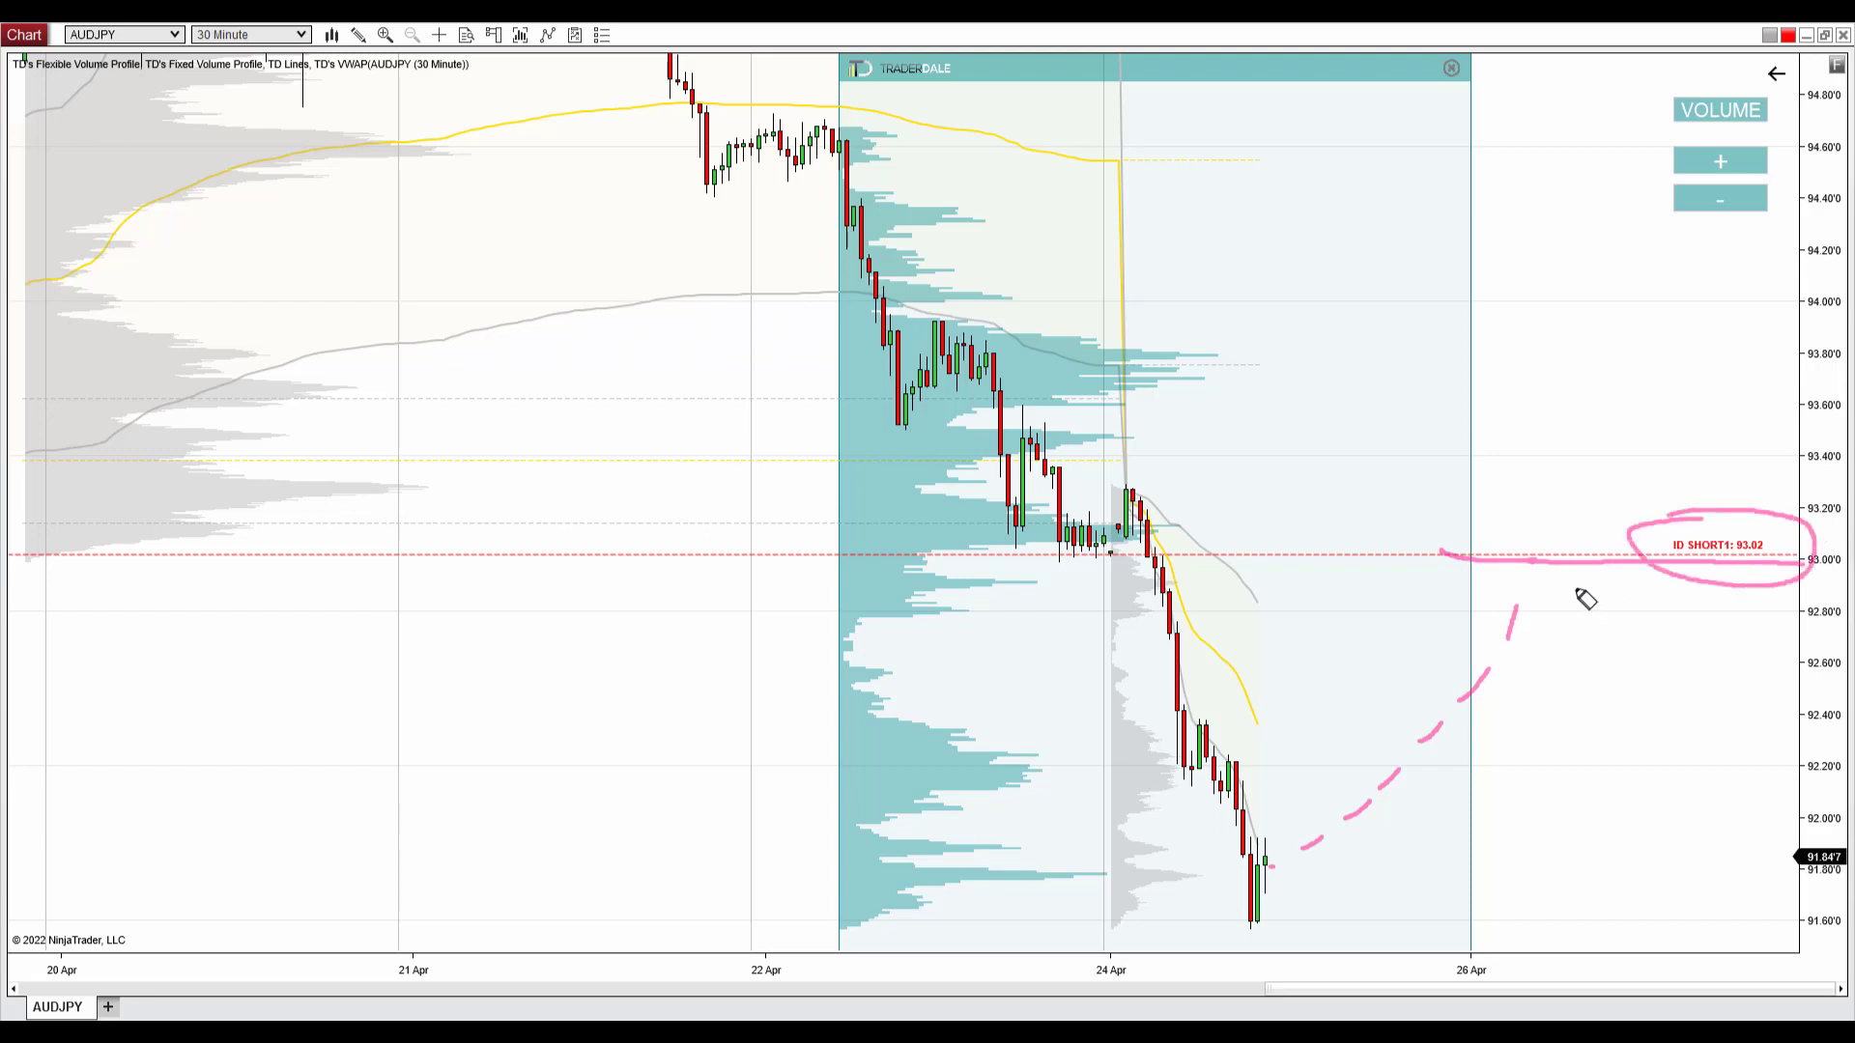
mouse_move(1535, 565)
left_mouse_down()
mouse_move(1527, 551)
mouse_move(1615, 675)
mouse_move(1581, 653)
left_mouse_up()
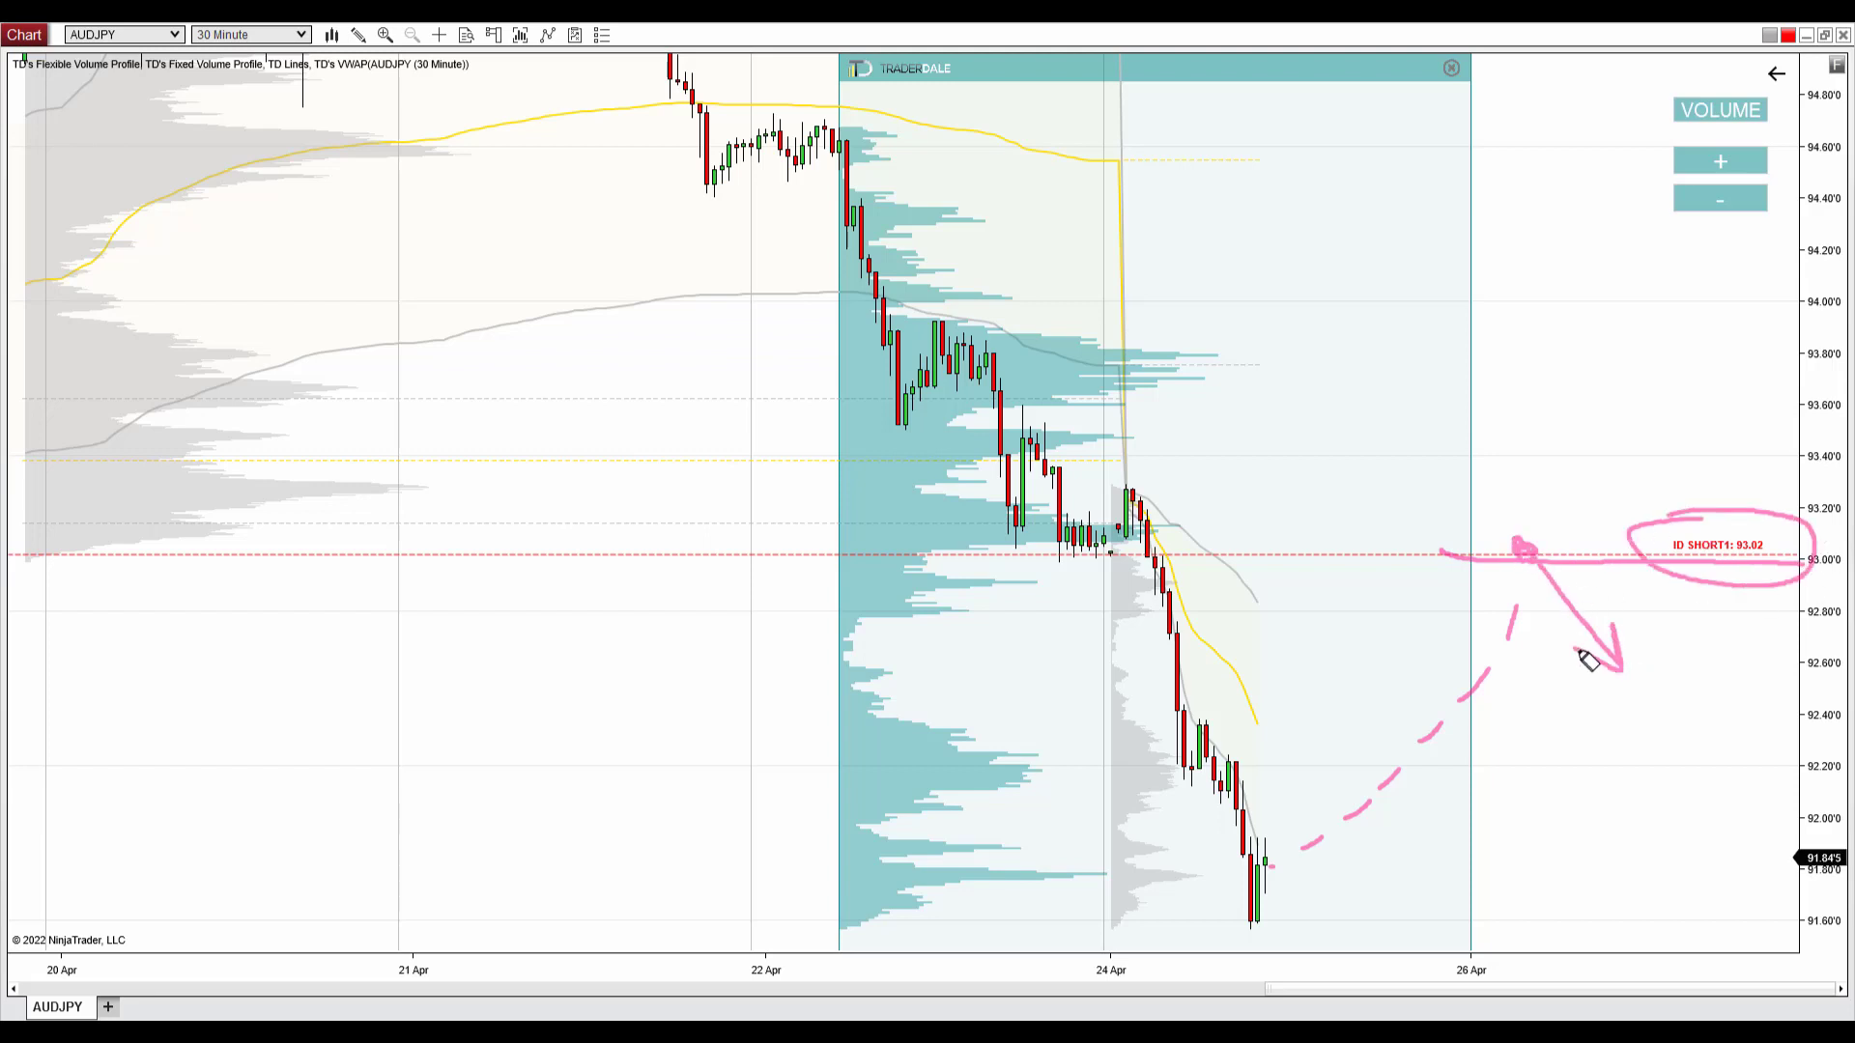
Circle the volume cluster just above 93.02 in pink, retrace the rejection arrow, and clear the annotations.
mouse_move(936, 505)
left_mouse_down()
mouse_move(860, 534)
mouse_move(963, 556)
mouse_move(1144, 554)
mouse_move(1137, 508)
mouse_move(907, 508)
left_mouse_up()
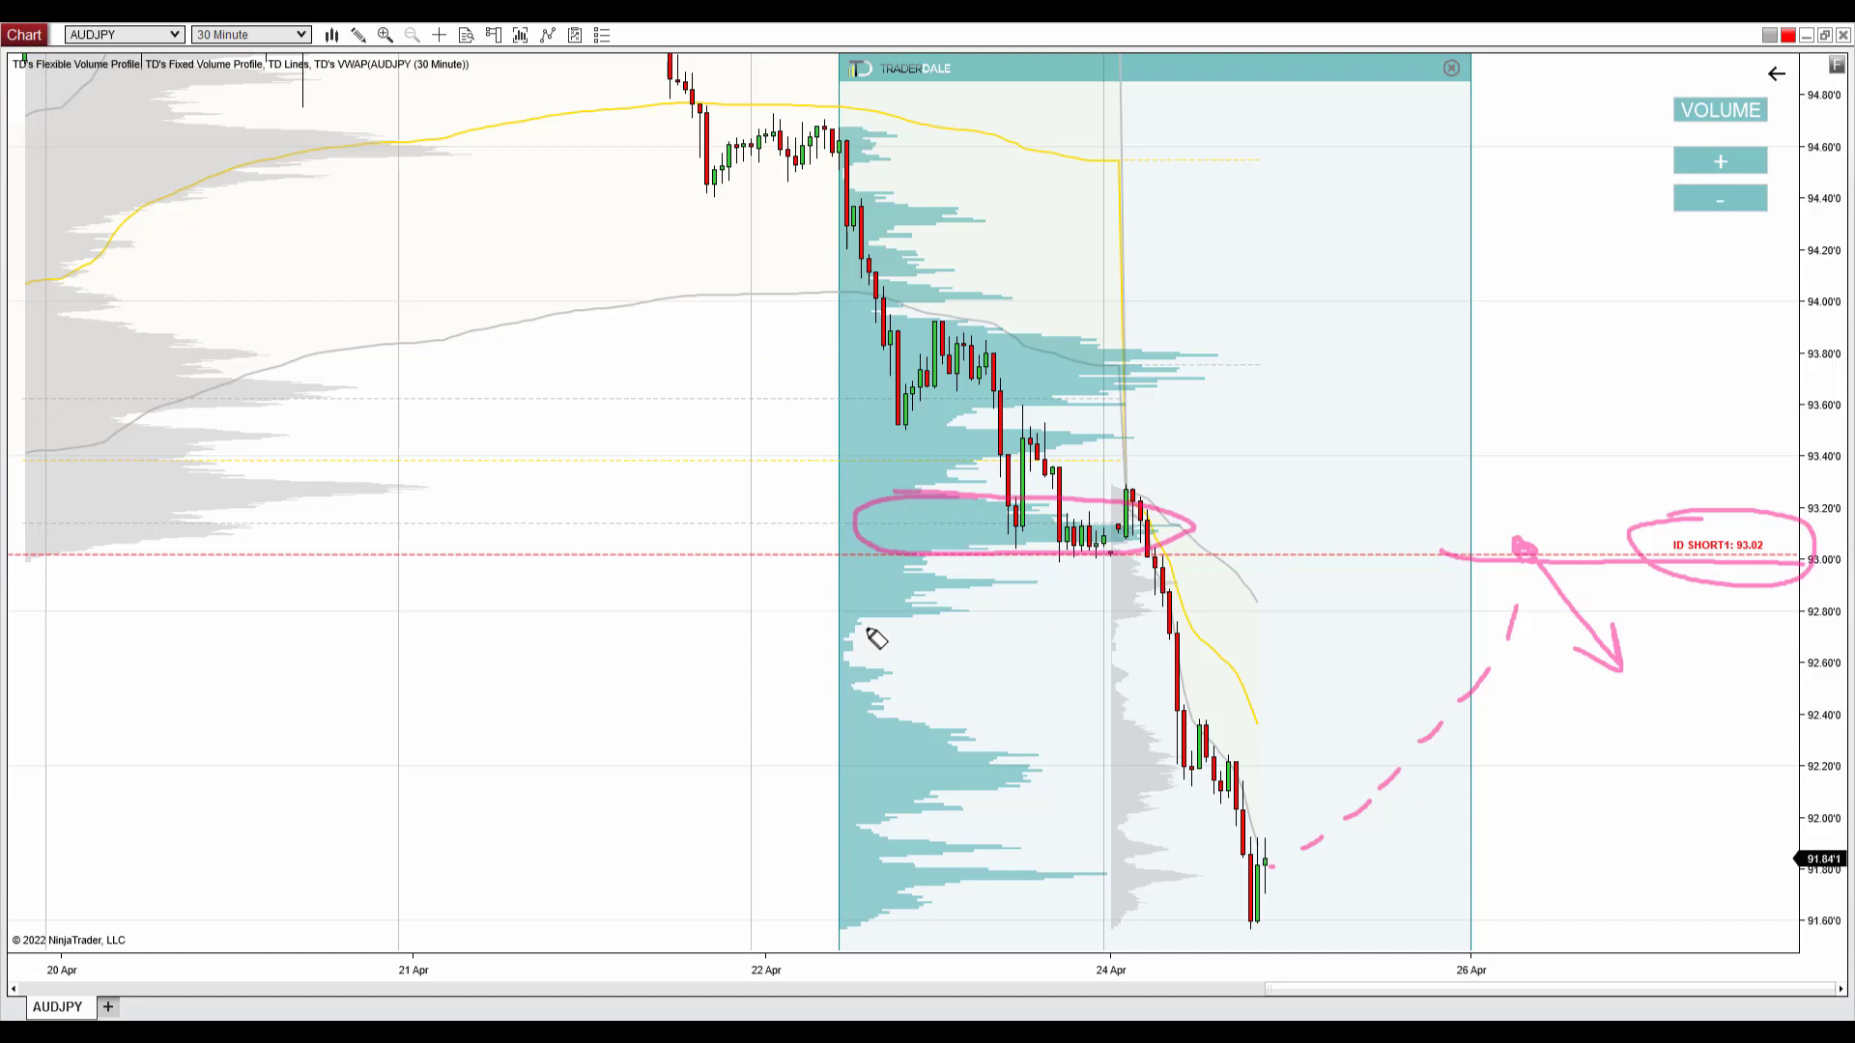
mouse_move(1525, 551)
left_mouse_down()
mouse_move(1617, 662)
mouse_move(1567, 655)
left_mouse_up()
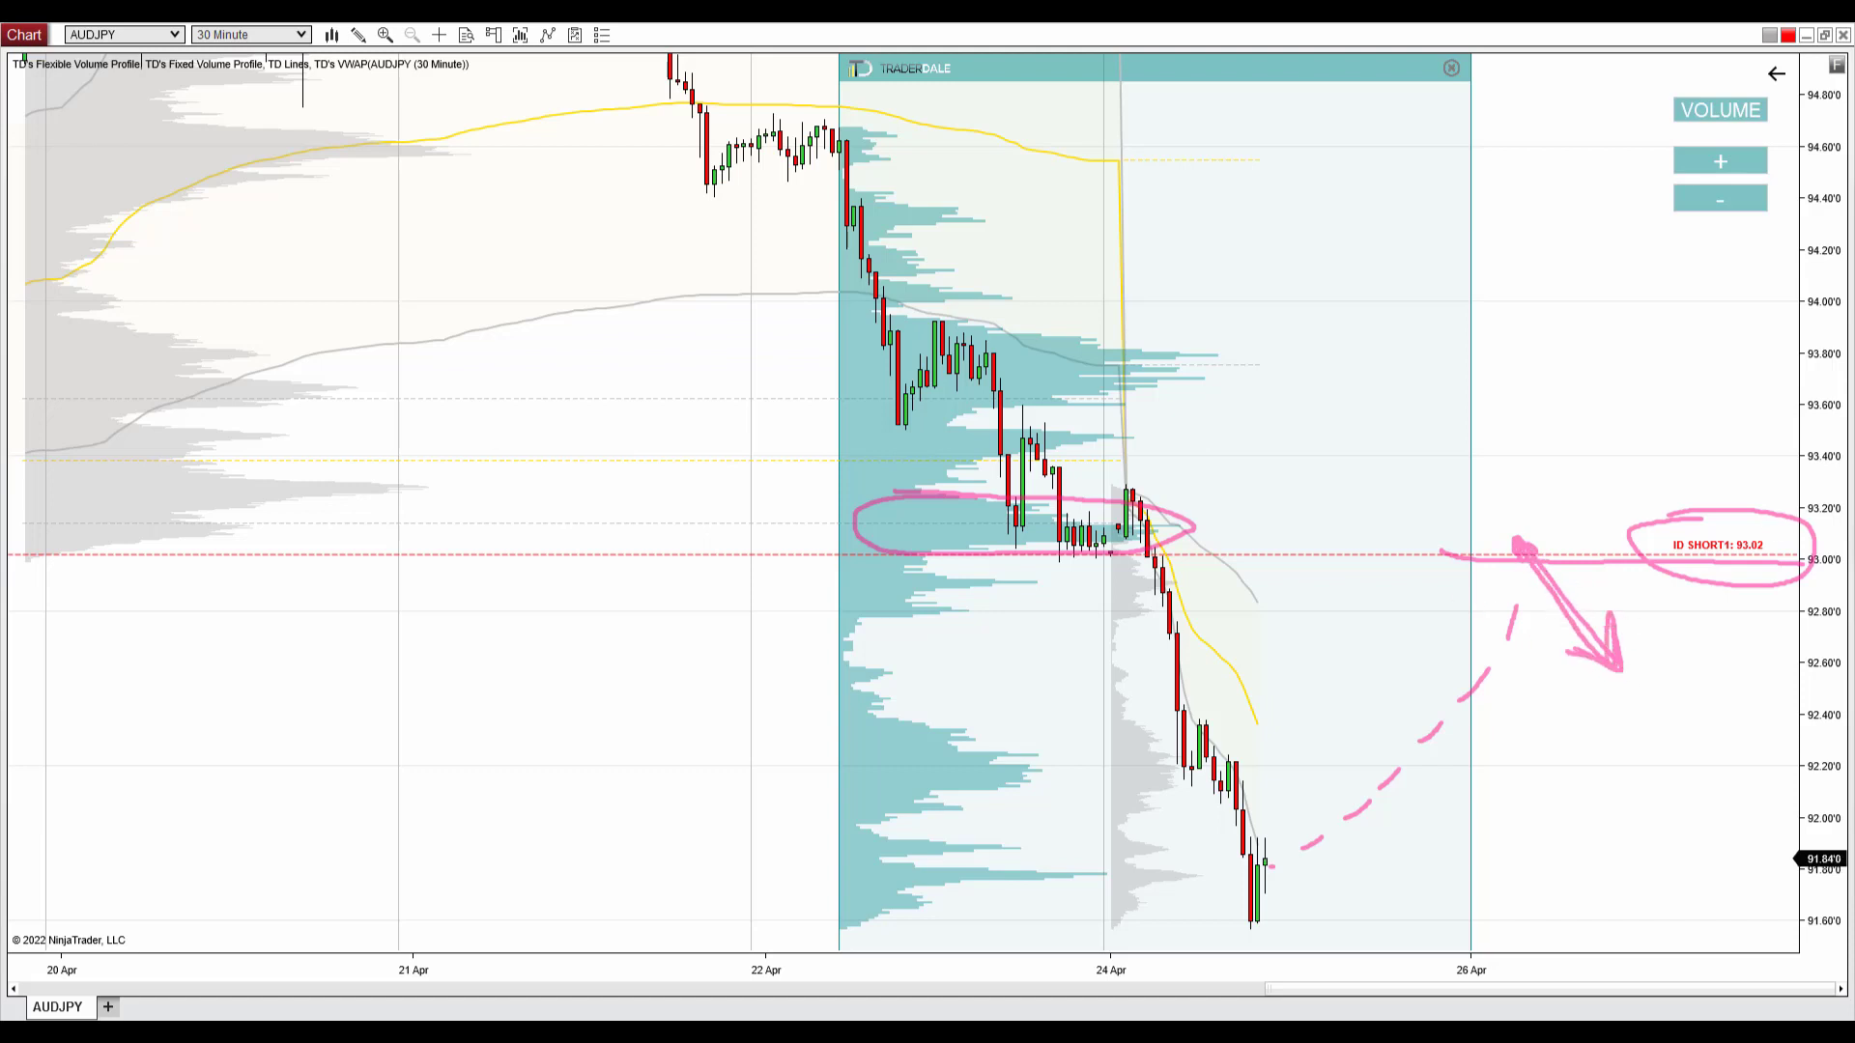
key("Escape")
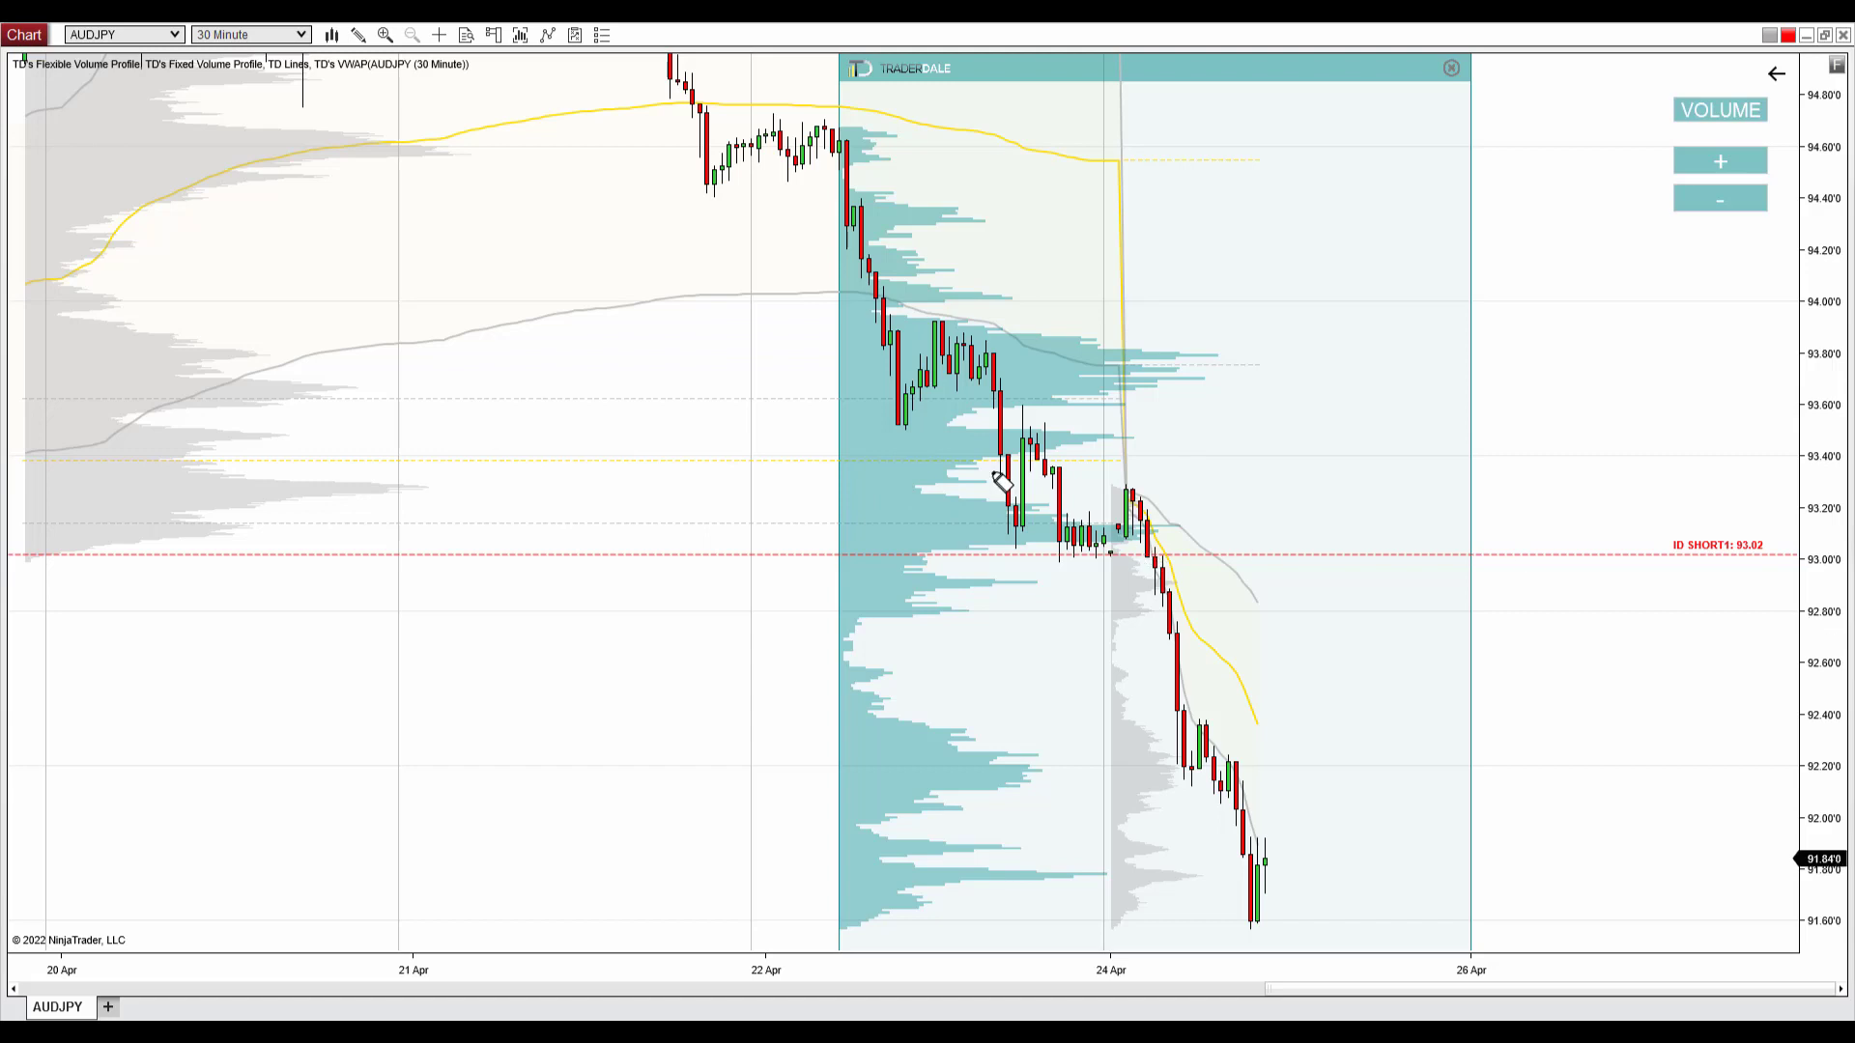
Mark the V-shaped rejection above 93.02 in grey and label the support S and resistance R, with an arrow down the breakout between them.
mouse_move(974, 383)
left_mouse_down()
mouse_move(1017, 559)
mouse_move(1079, 360)
left_mouse_up()
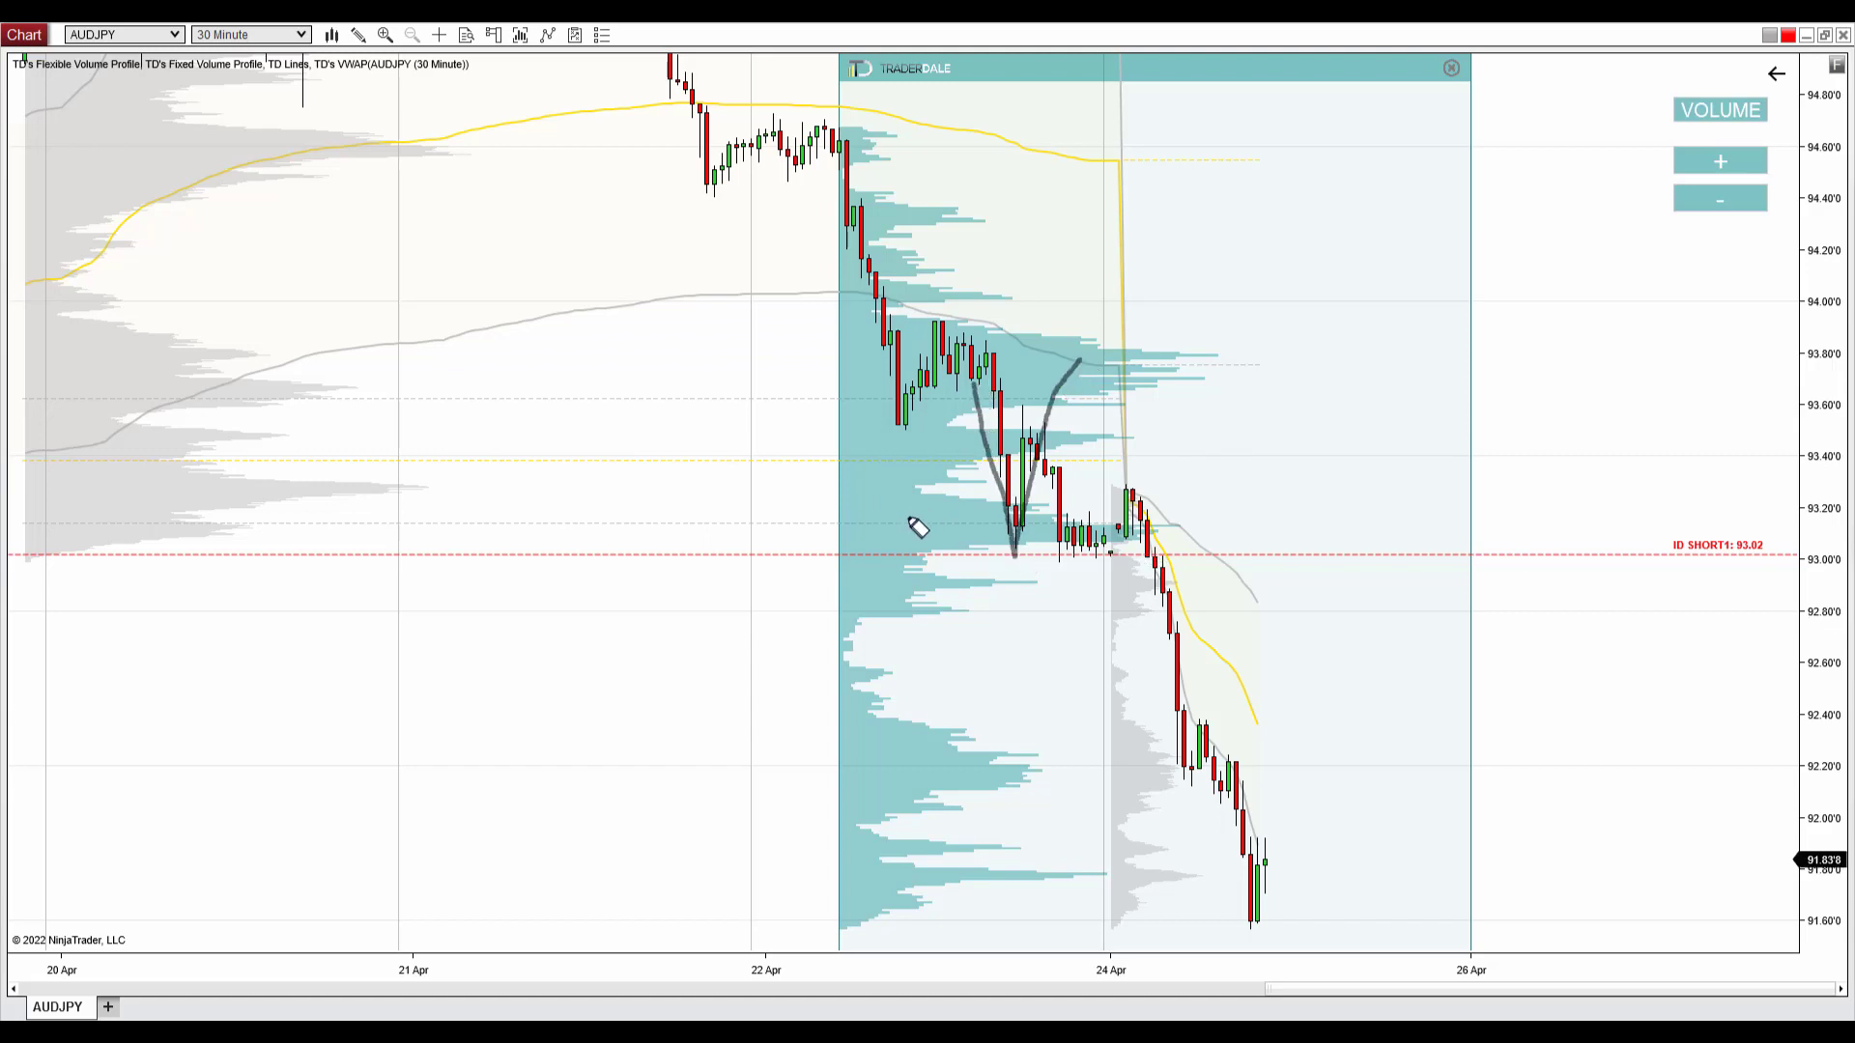
mouse_move(922, 466)
left_mouse_down()
mouse_move(915, 517)
mouse_move(873, 527)
left_mouse_up()
mouse_move(1416, 537)
left_mouse_down()
mouse_move(1441, 485)
mouse_move(1414, 511)
mouse_move(1464, 533)
left_mouse_up()
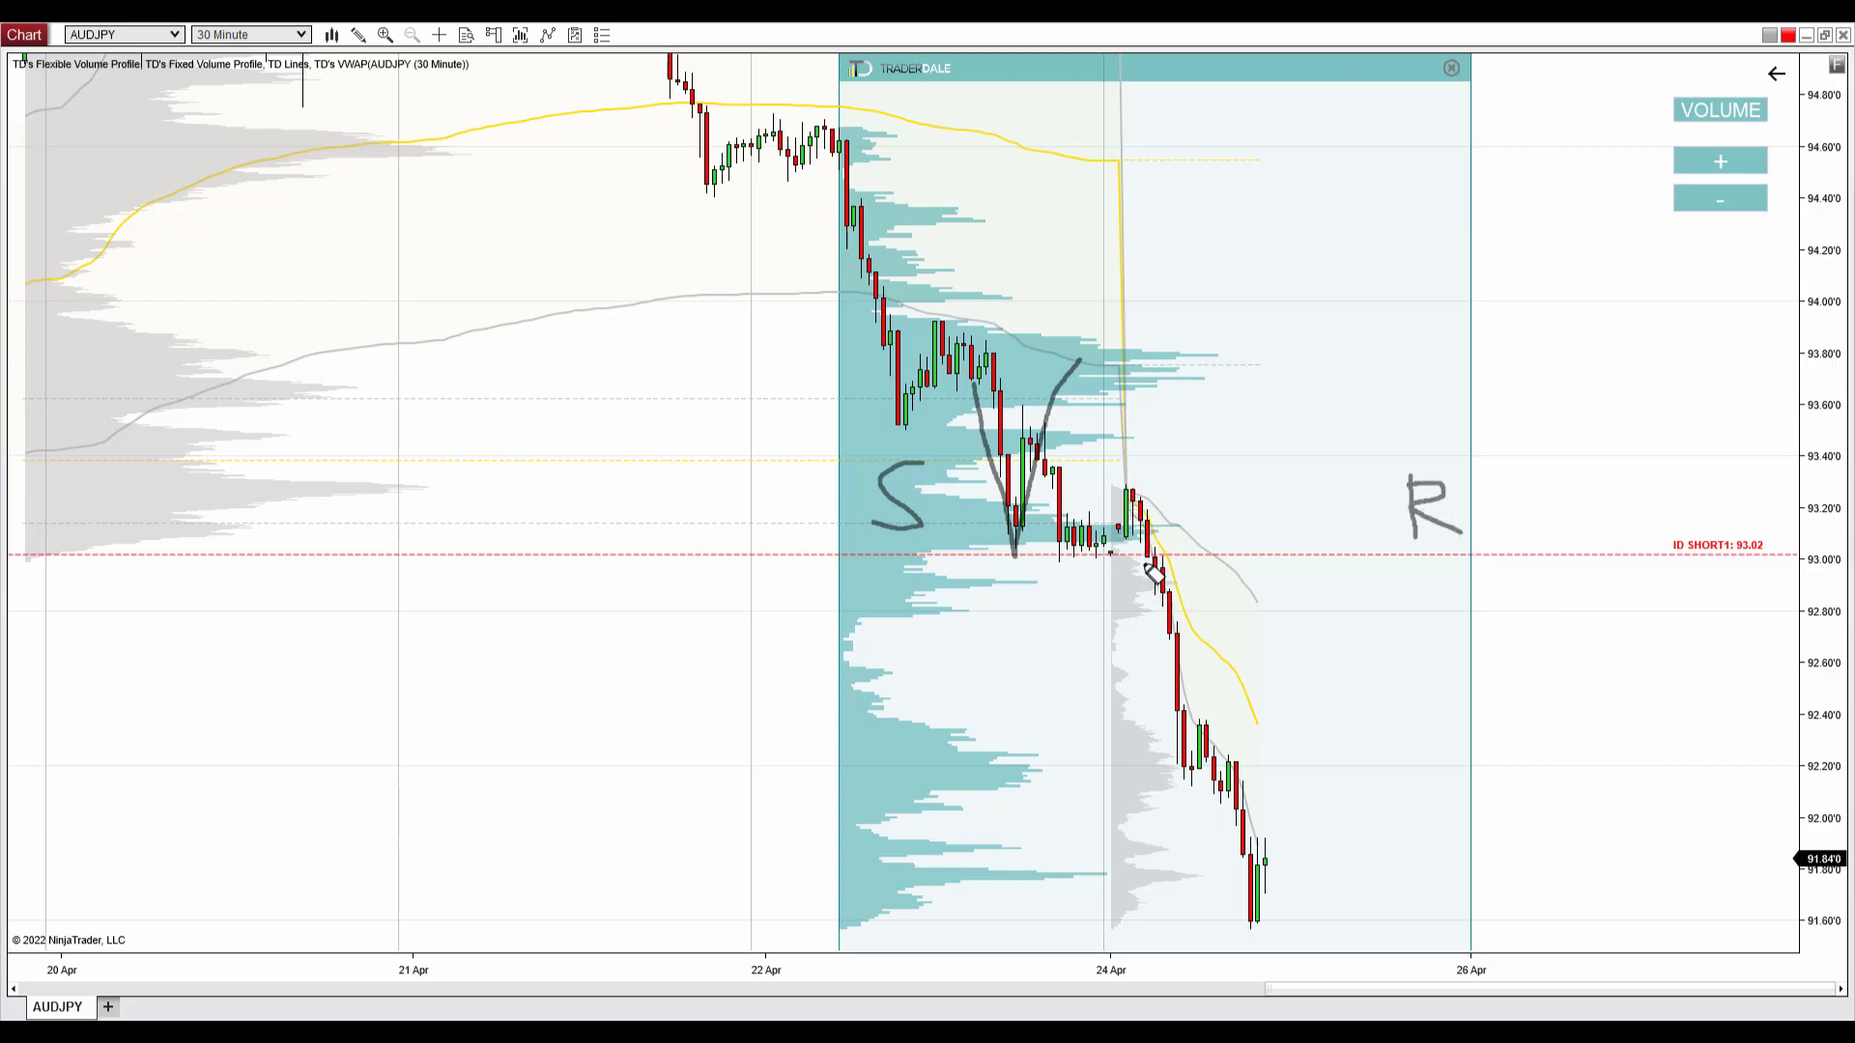
mouse_move(1118, 473)
left_mouse_down()
mouse_move(1191, 635)
mouse_move(1152, 650)
left_mouse_up()
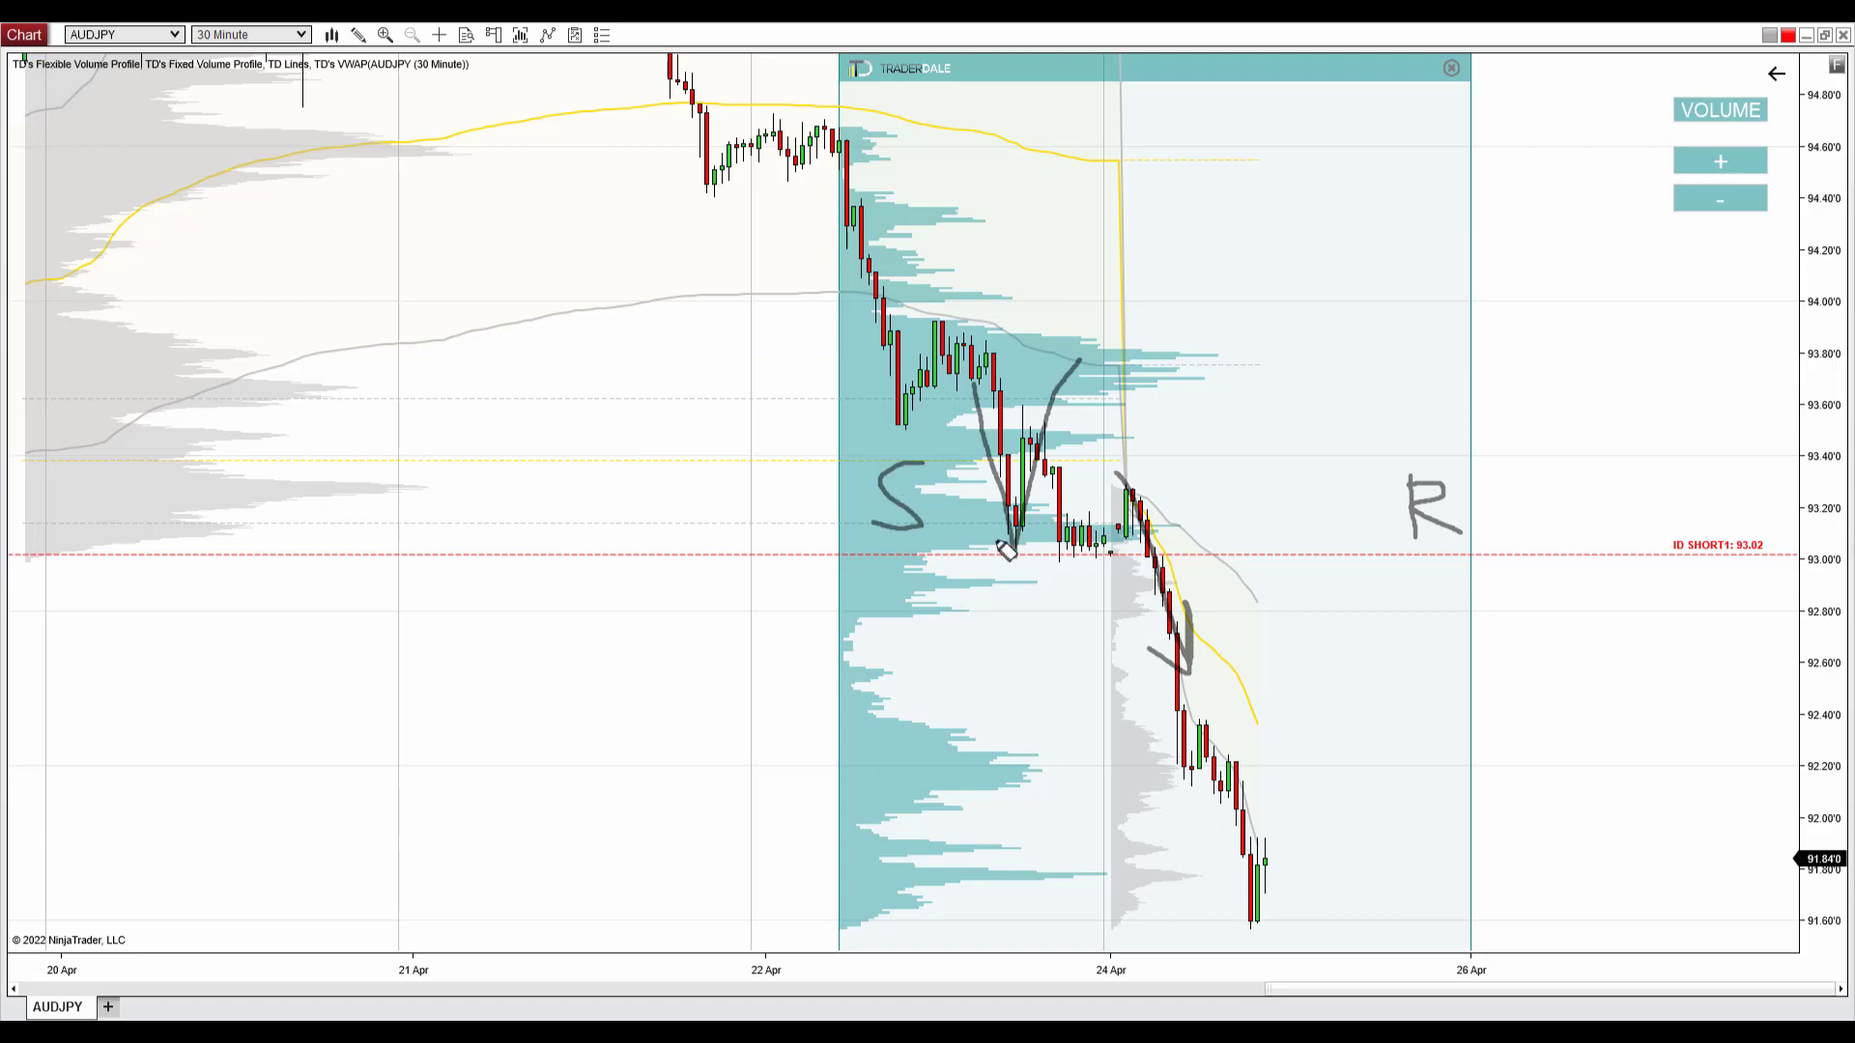
Circle the S and R labels, connect them with a grey curve, and draw a thick grey line along the 93.02 level.
mouse_move(903, 430)
left_mouse_down()
mouse_move(903, 554)
mouse_move(990, 506)
mouse_move(1165, 640)
mouse_move(1388, 505)
mouse_move(1502, 498)
mouse_move(1391, 528)
left_mouse_up()
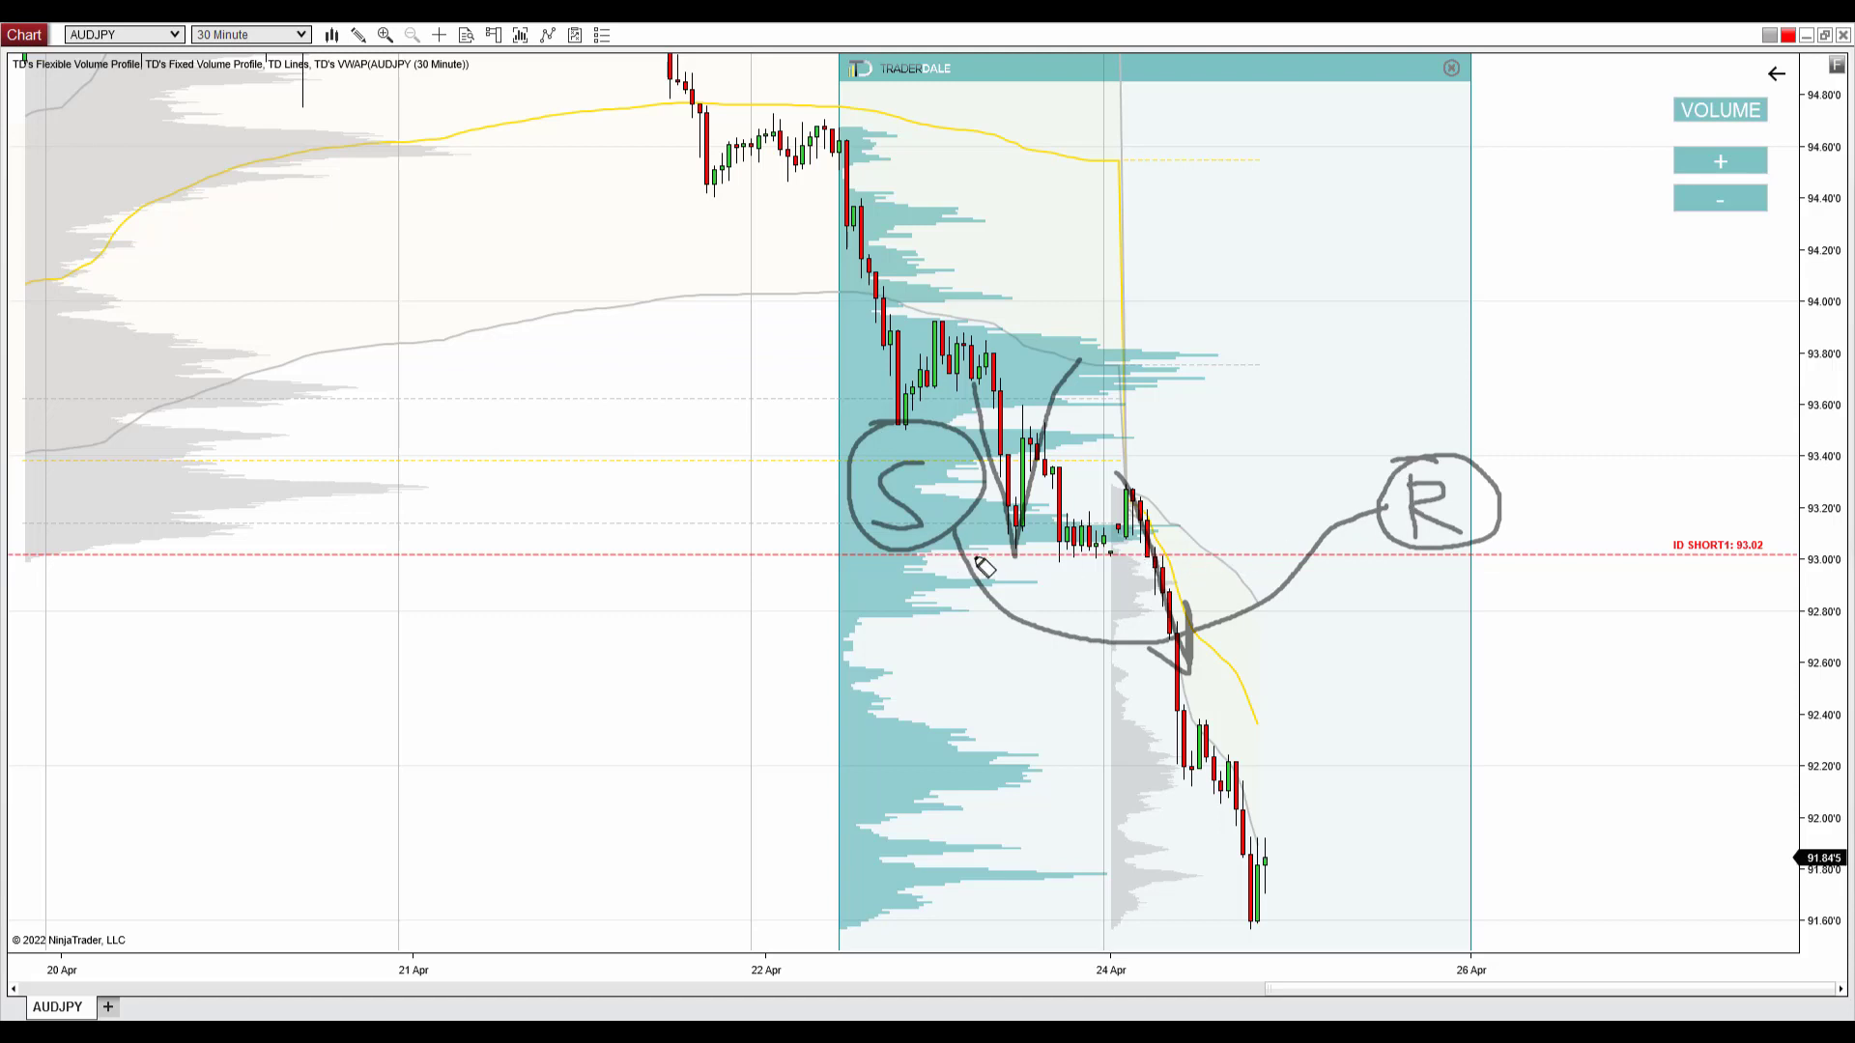
left_click_drag(917, 556, 1356, 559)
left_click_drag(870, 559, 1690, 568)
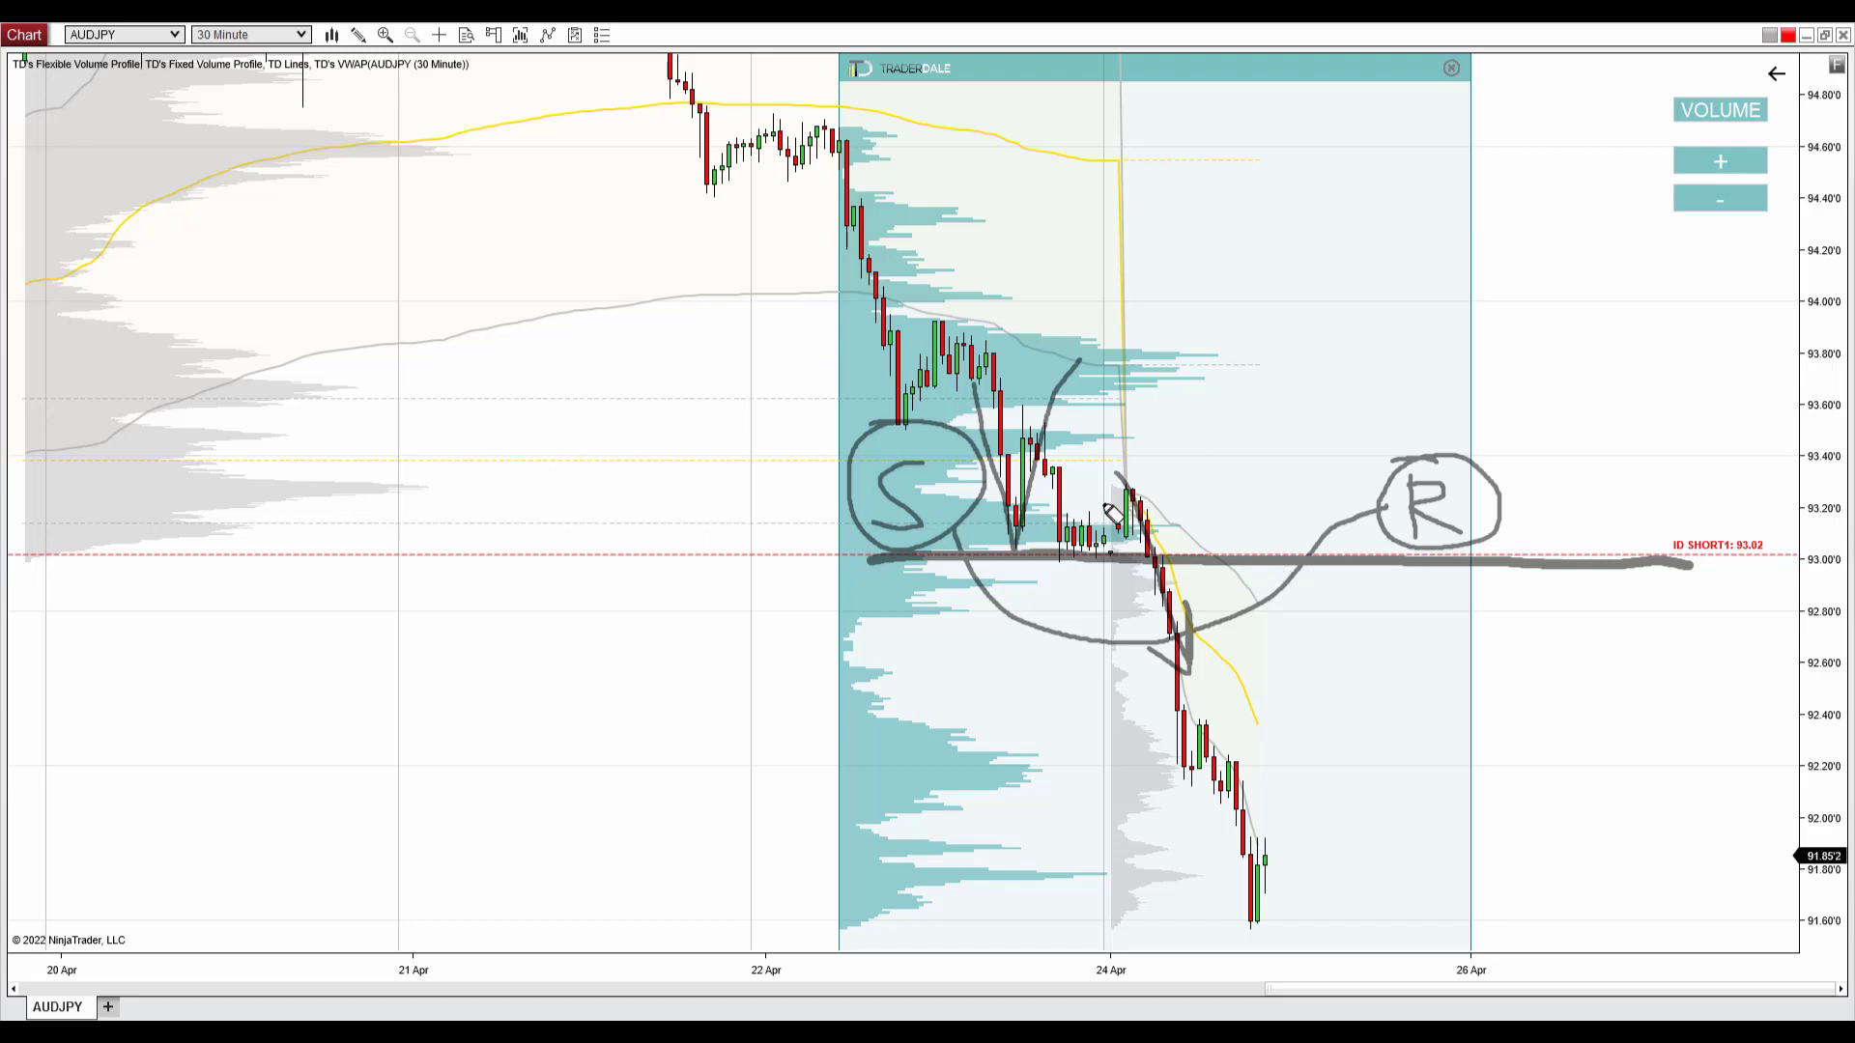
Circle the volume cluster just above 93.02 in pink and sketch the expected pullback path from the latest AUDJPY candle.
mouse_move(990, 498)
left_mouse_down()
mouse_move(883, 505)
mouse_move(853, 543)
mouse_move(1030, 558)
mouse_move(1185, 529)
mouse_move(952, 496)
left_mouse_up()
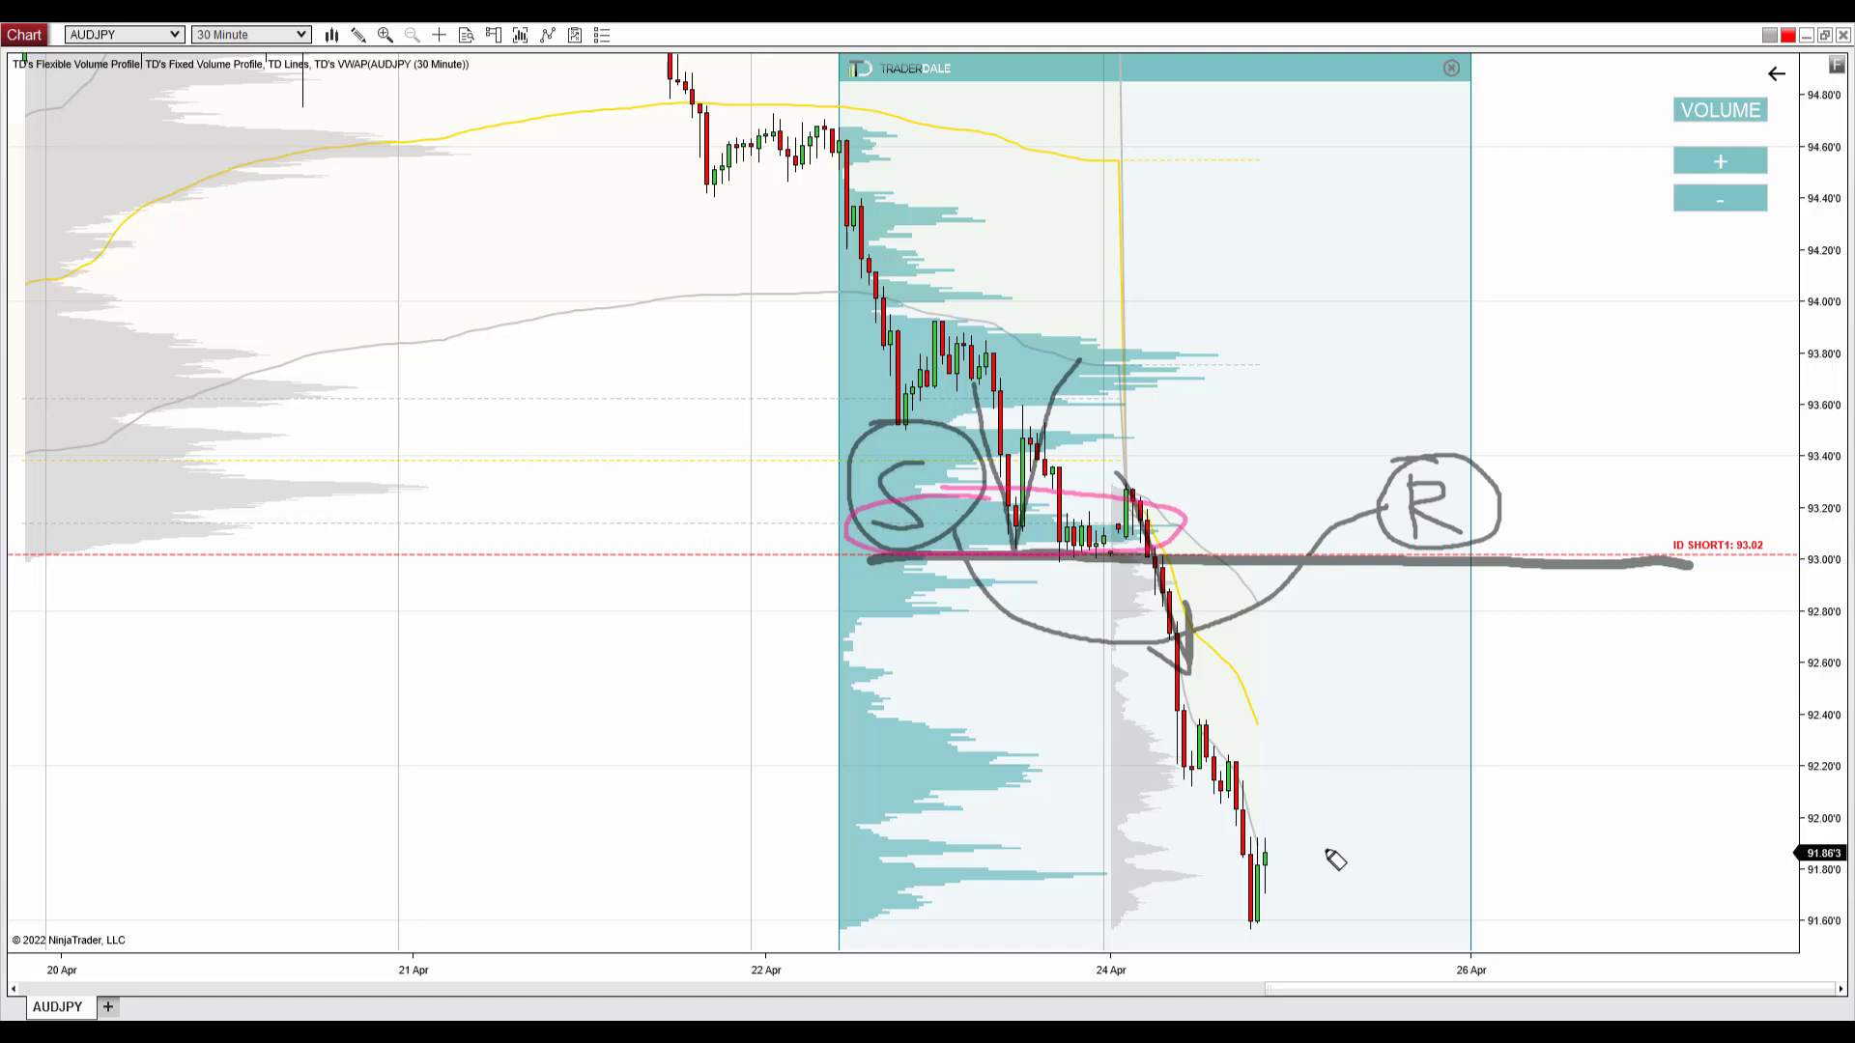
mouse_move(1306, 846)
left_mouse_down()
mouse_move(1391, 799)
mouse_move(1523, 557)
mouse_move(1553, 670)
left_mouse_up()
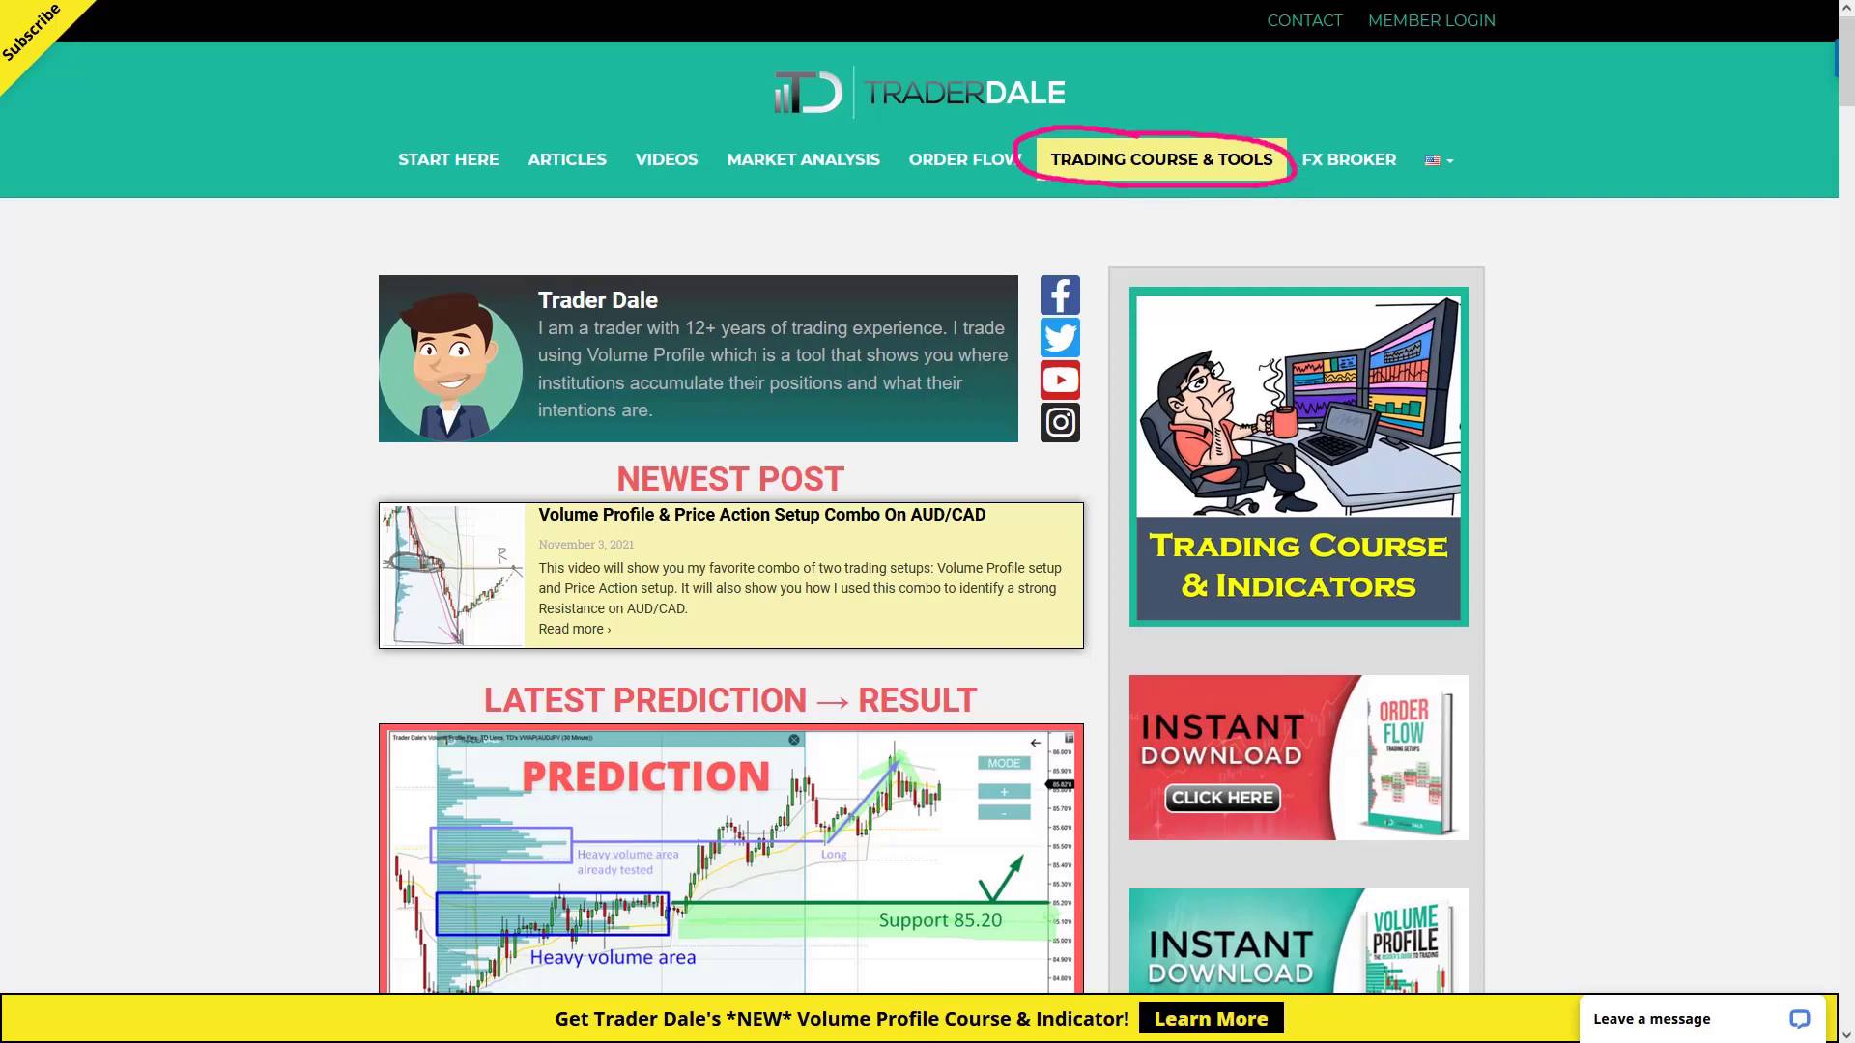
Open the Trading Course & Tools page on the Trader Dale website and underline the Elite Pack (Recommended) heading in yellow.
left_click(1169, 162)
scroll(1387, 351, "down", 20)
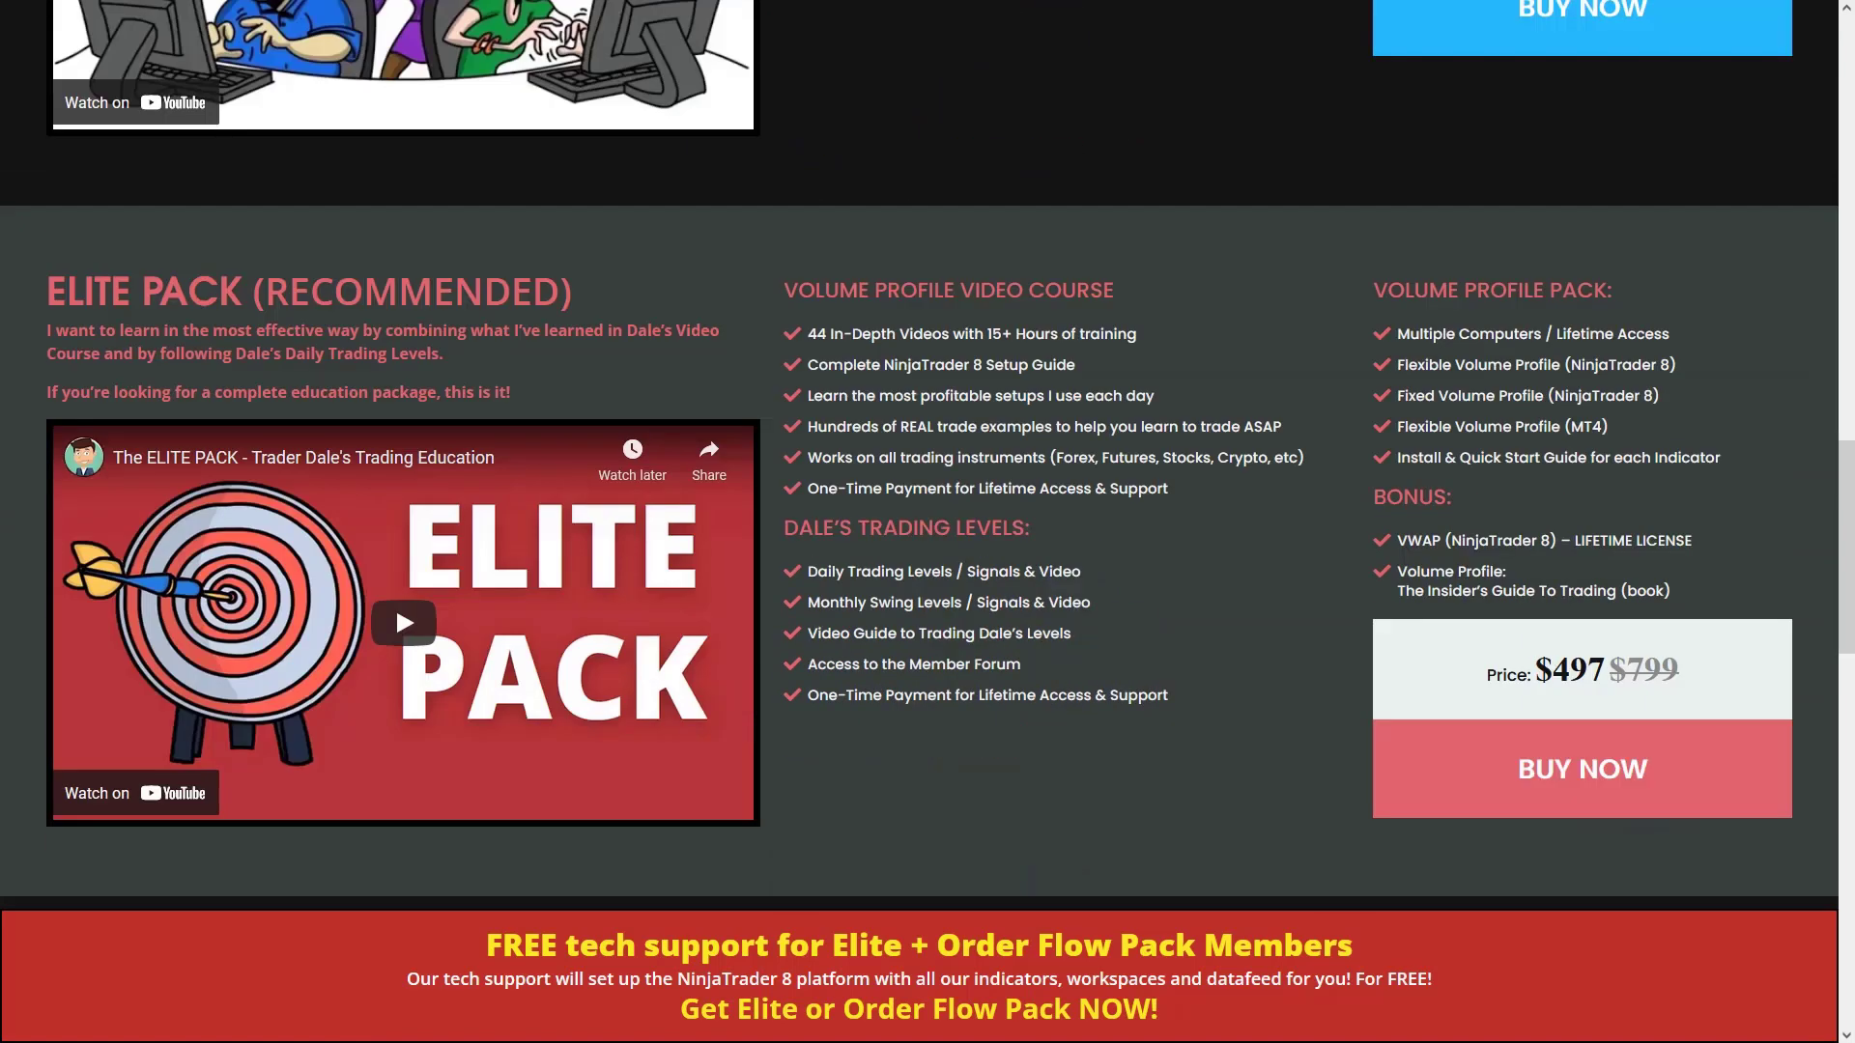
left_click_drag(38, 316, 587, 316)
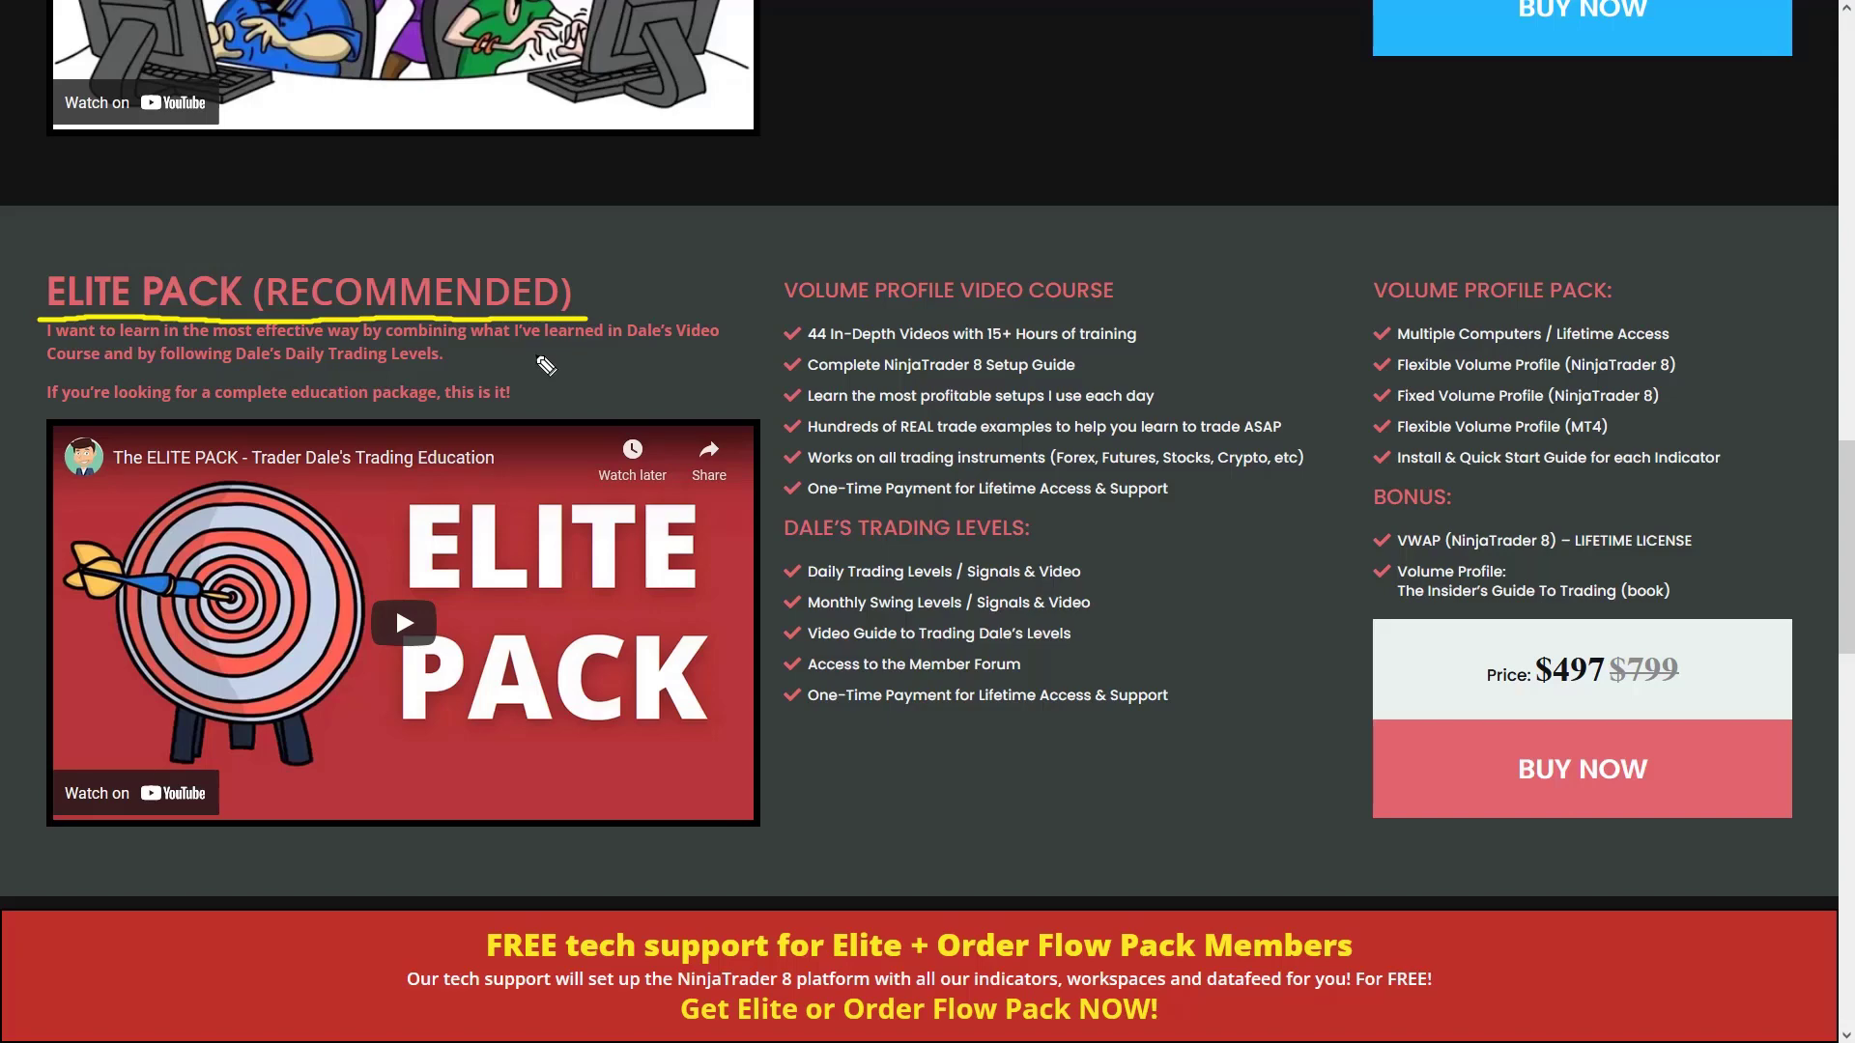
Frame the Elite Pack video in yellow and underline the Volume Profile Video Course, Dale's Trading Levels, Volume Profile Pack and Bonus headings.
left_click_drag(27, 423, 797, 439)
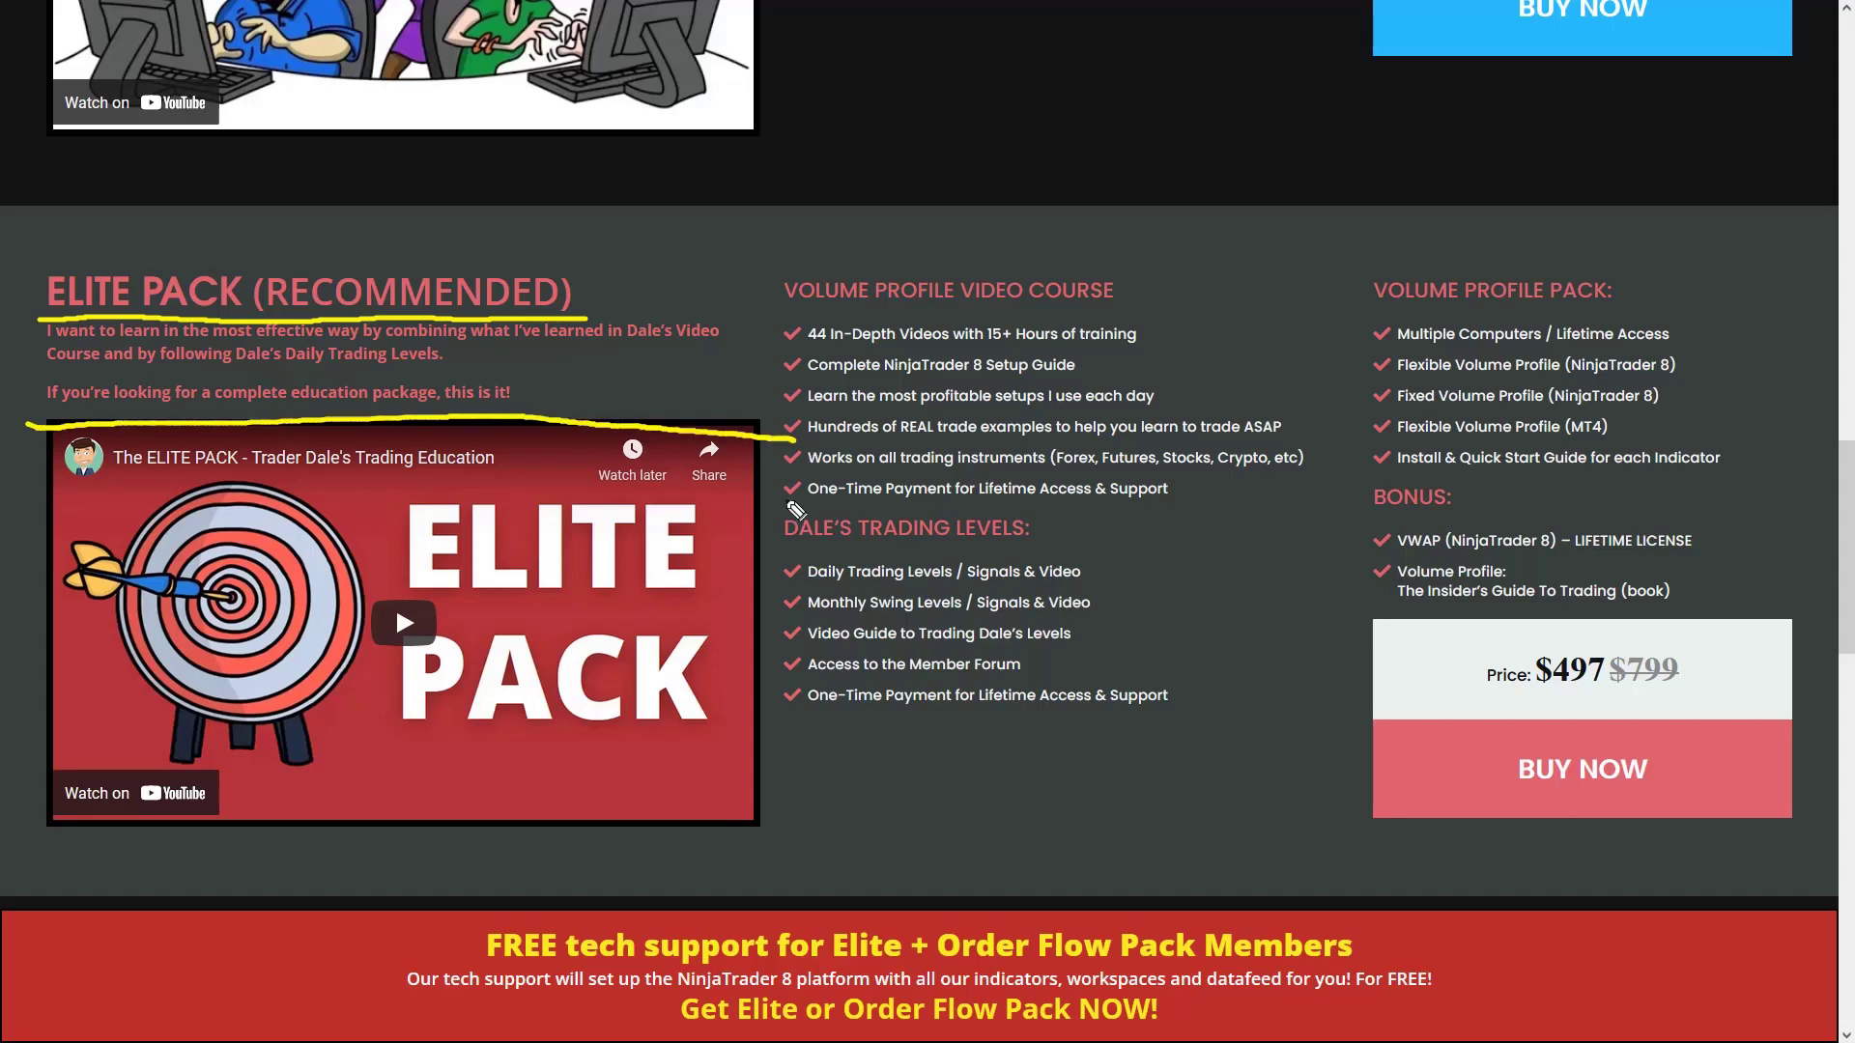
mouse_move(795, 509)
left_mouse_down()
mouse_move(240, 872)
mouse_move(82, 857)
mouse_move(20, 696)
mouse_move(27, 425)
left_mouse_up()
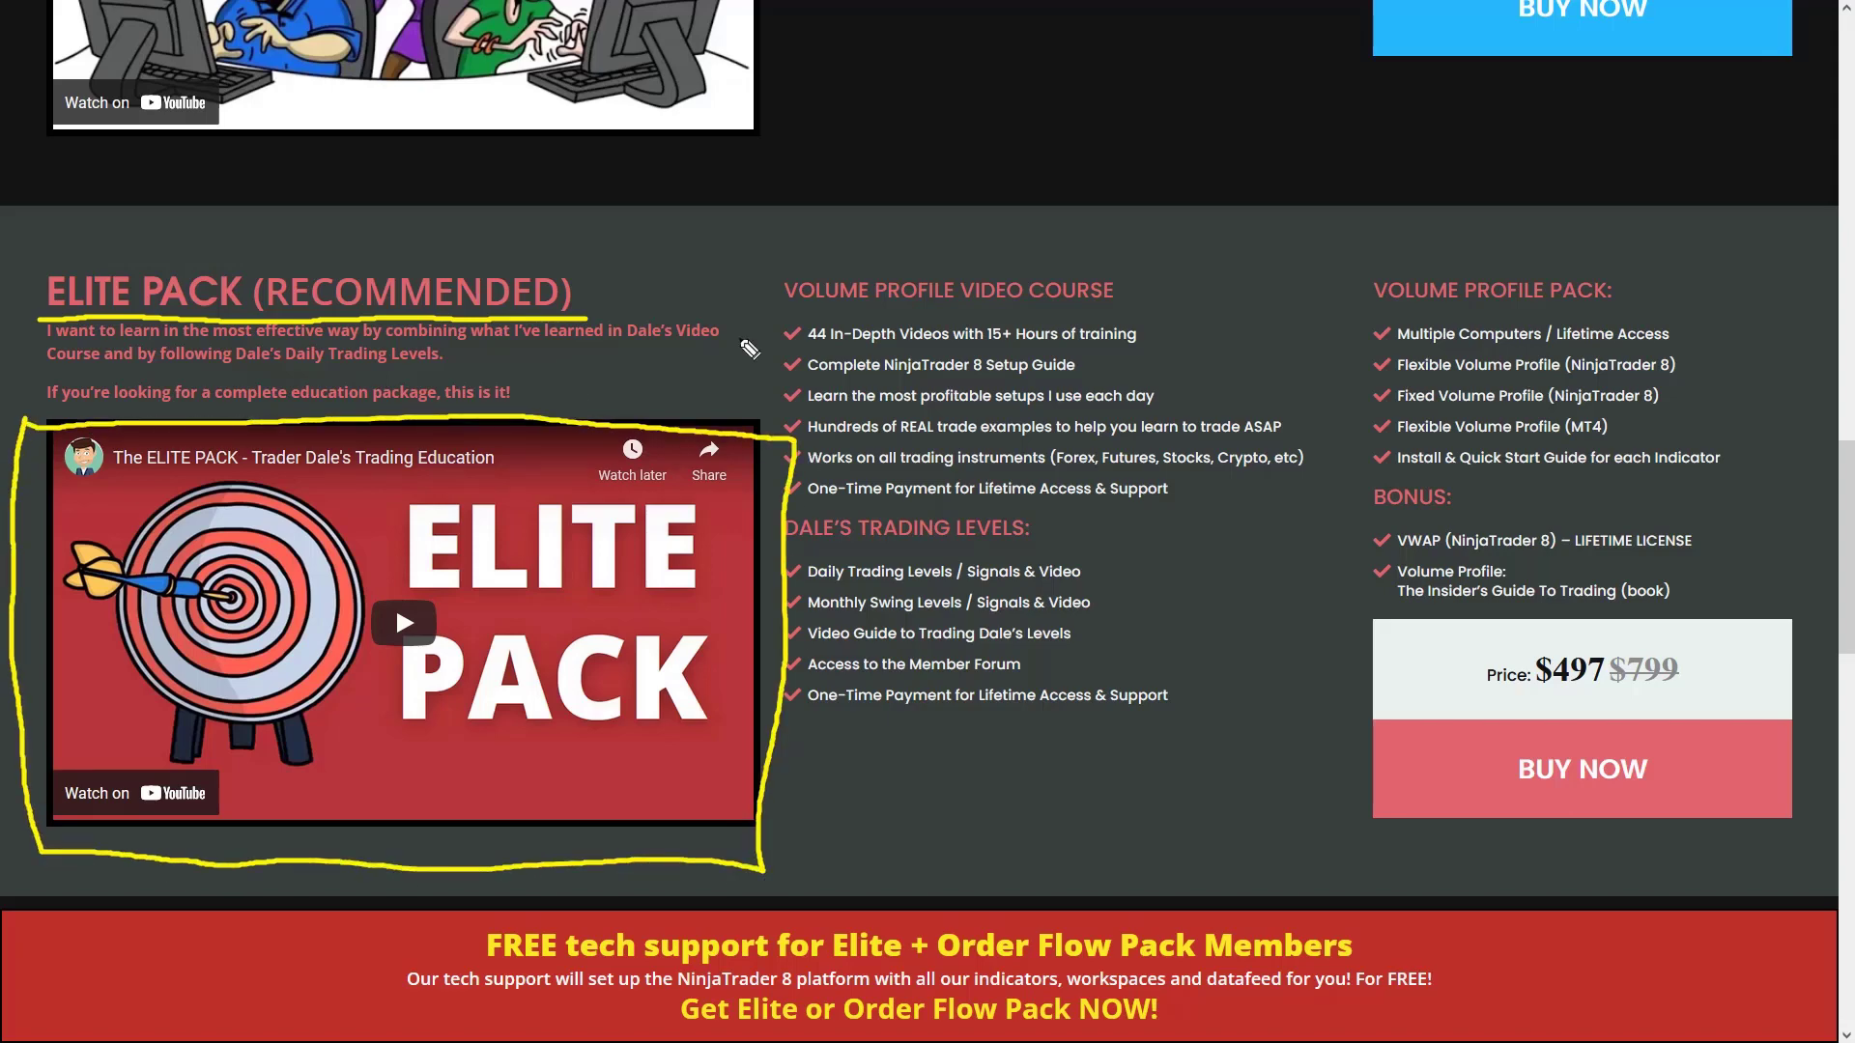
left_click_drag(867, 307, 1162, 323)
left_click_drag(805, 549, 1038, 551)
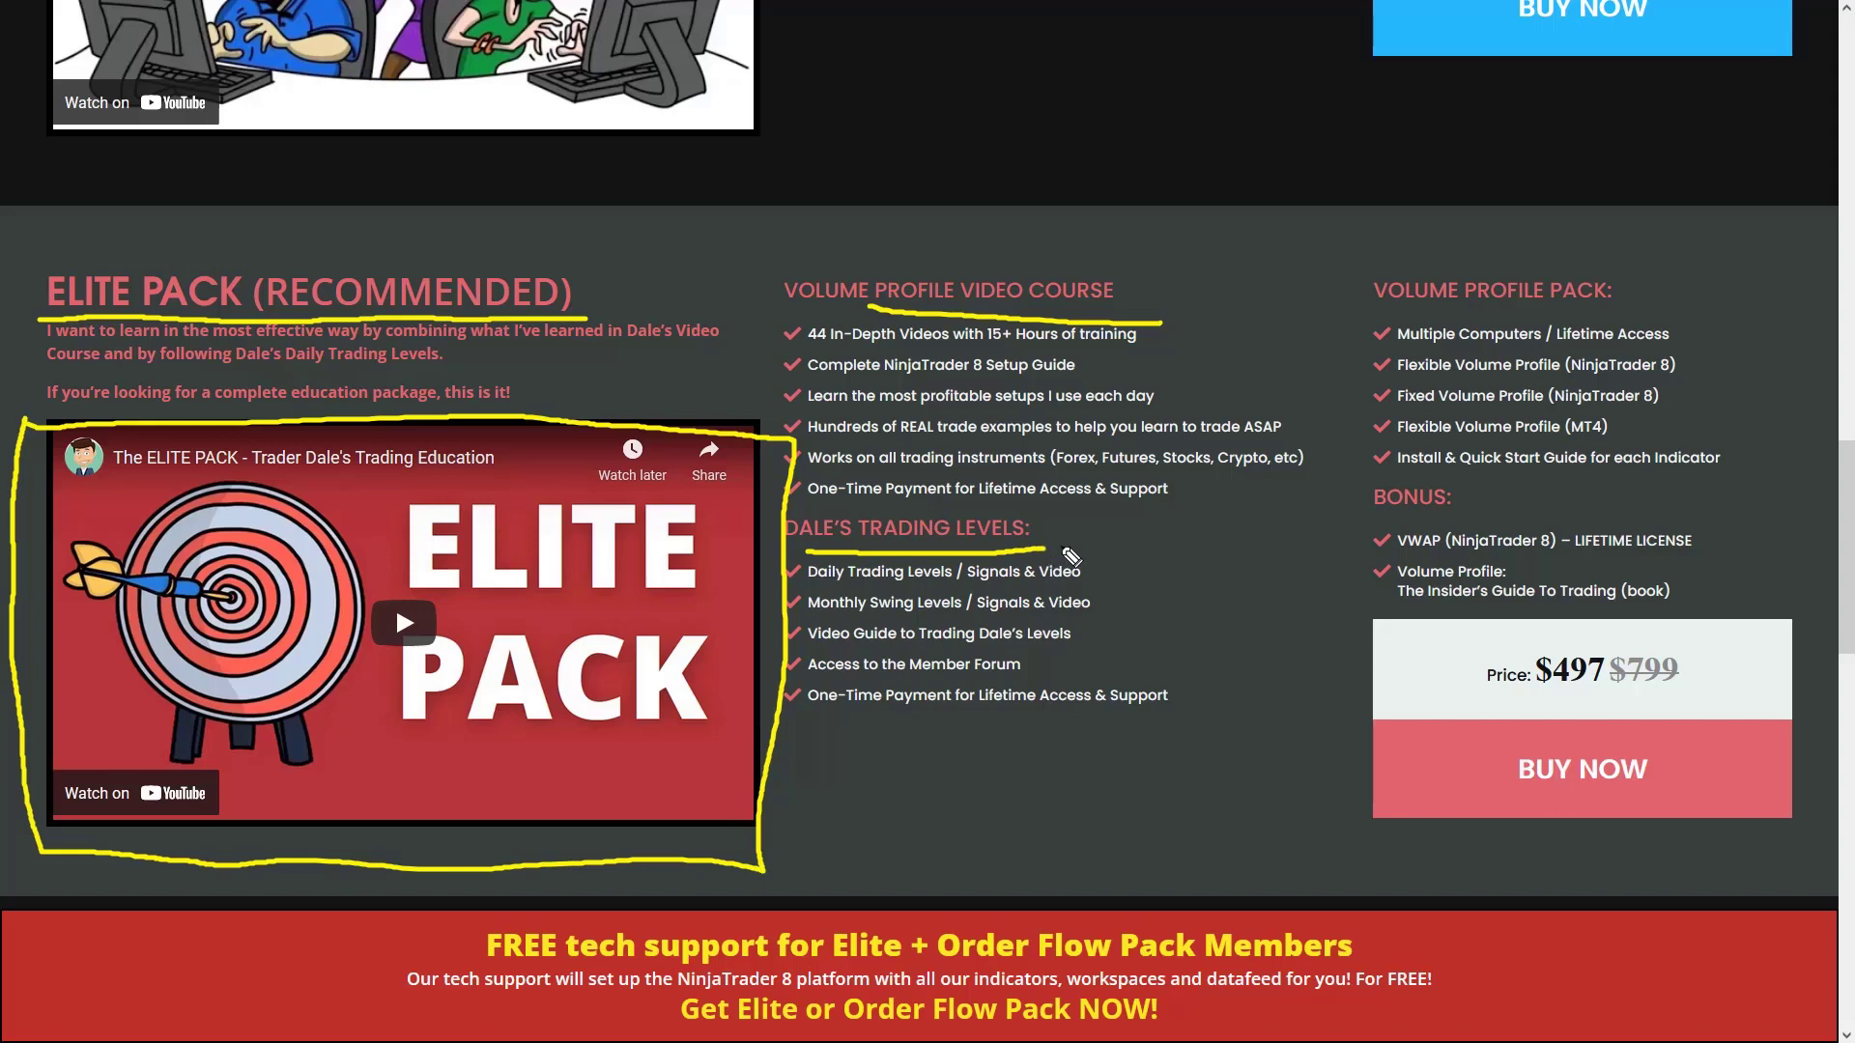
left_click_drag(1366, 315, 1697, 313)
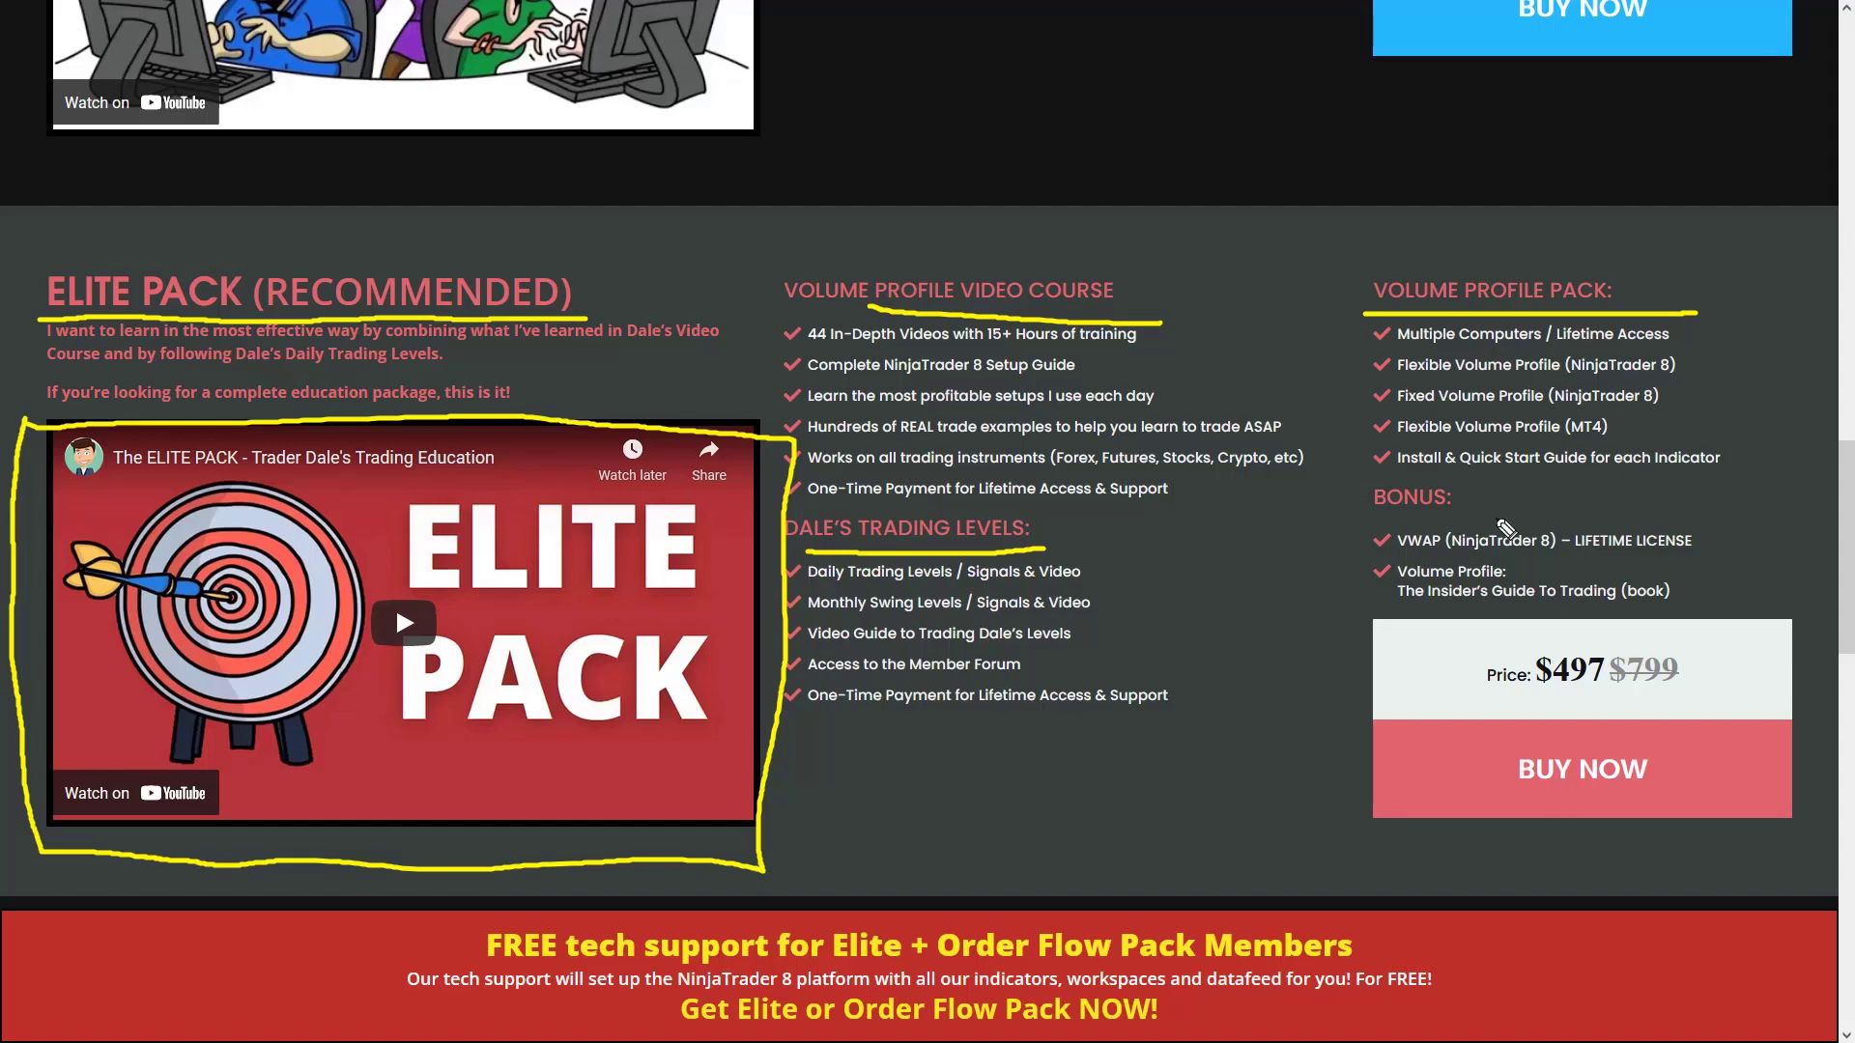
left_click_drag(1362, 509, 1528, 509)
Draw a yellow arrow down to the free tech support banner and underline the banner's heading.
left_click_drag(913, 752, 913, 900)
left_click_drag(874, 852, 988, 854)
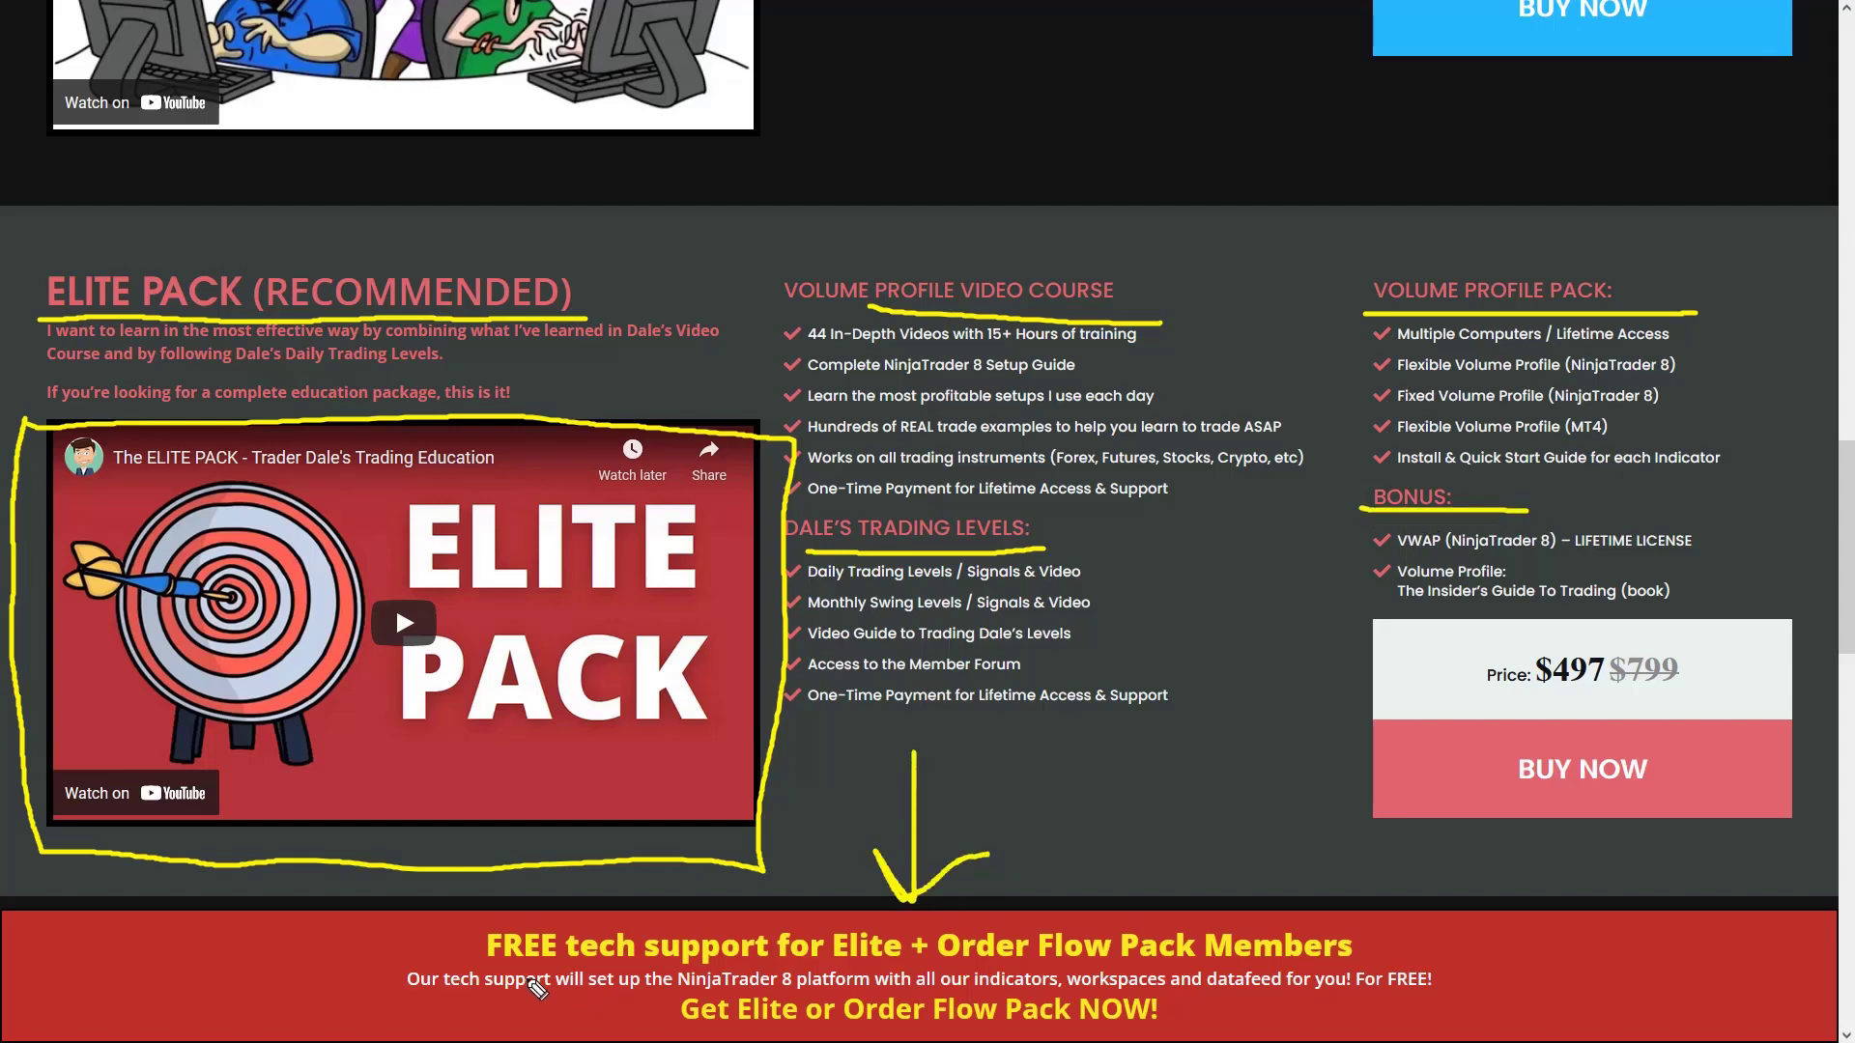
left_click_drag(466, 962, 1393, 954)
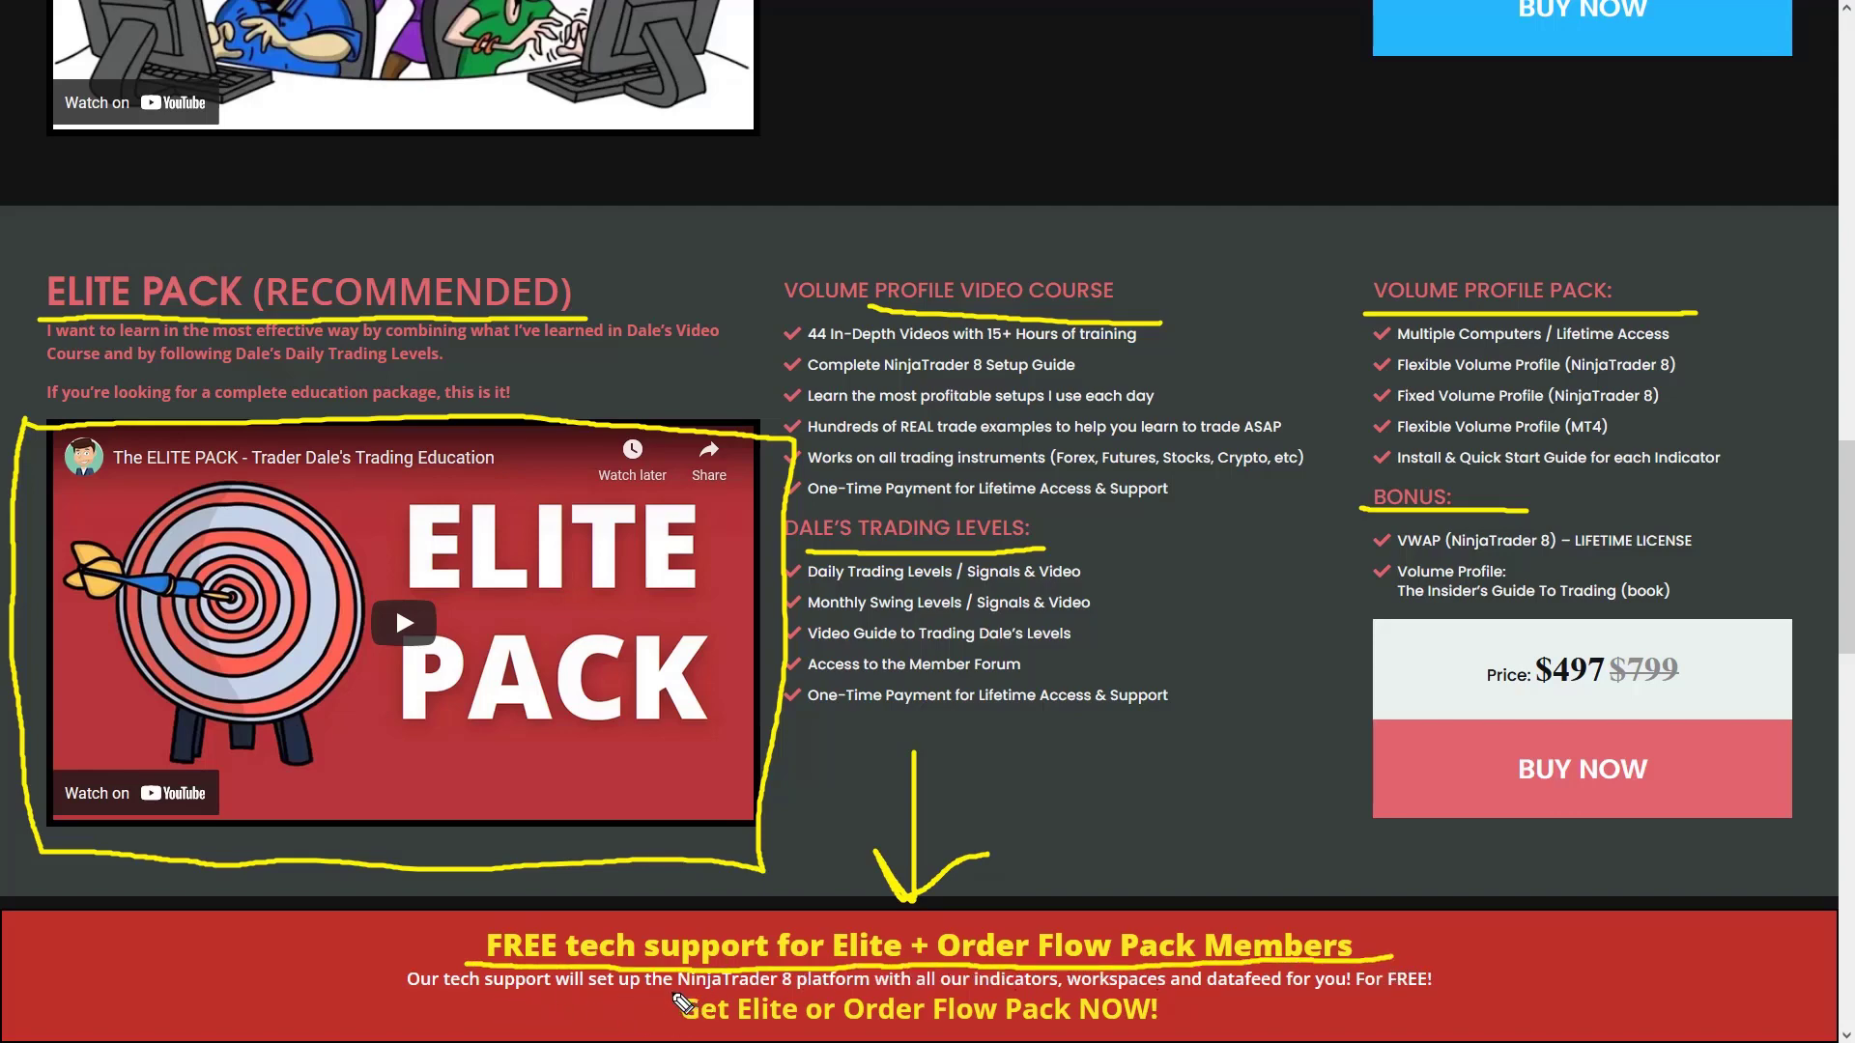
Underline NinjaTrader 8 platform, all our indicators, workspaces and datafeed in the tech support text, and circle the word FREE.
left_click_drag(652, 988, 1063, 986)
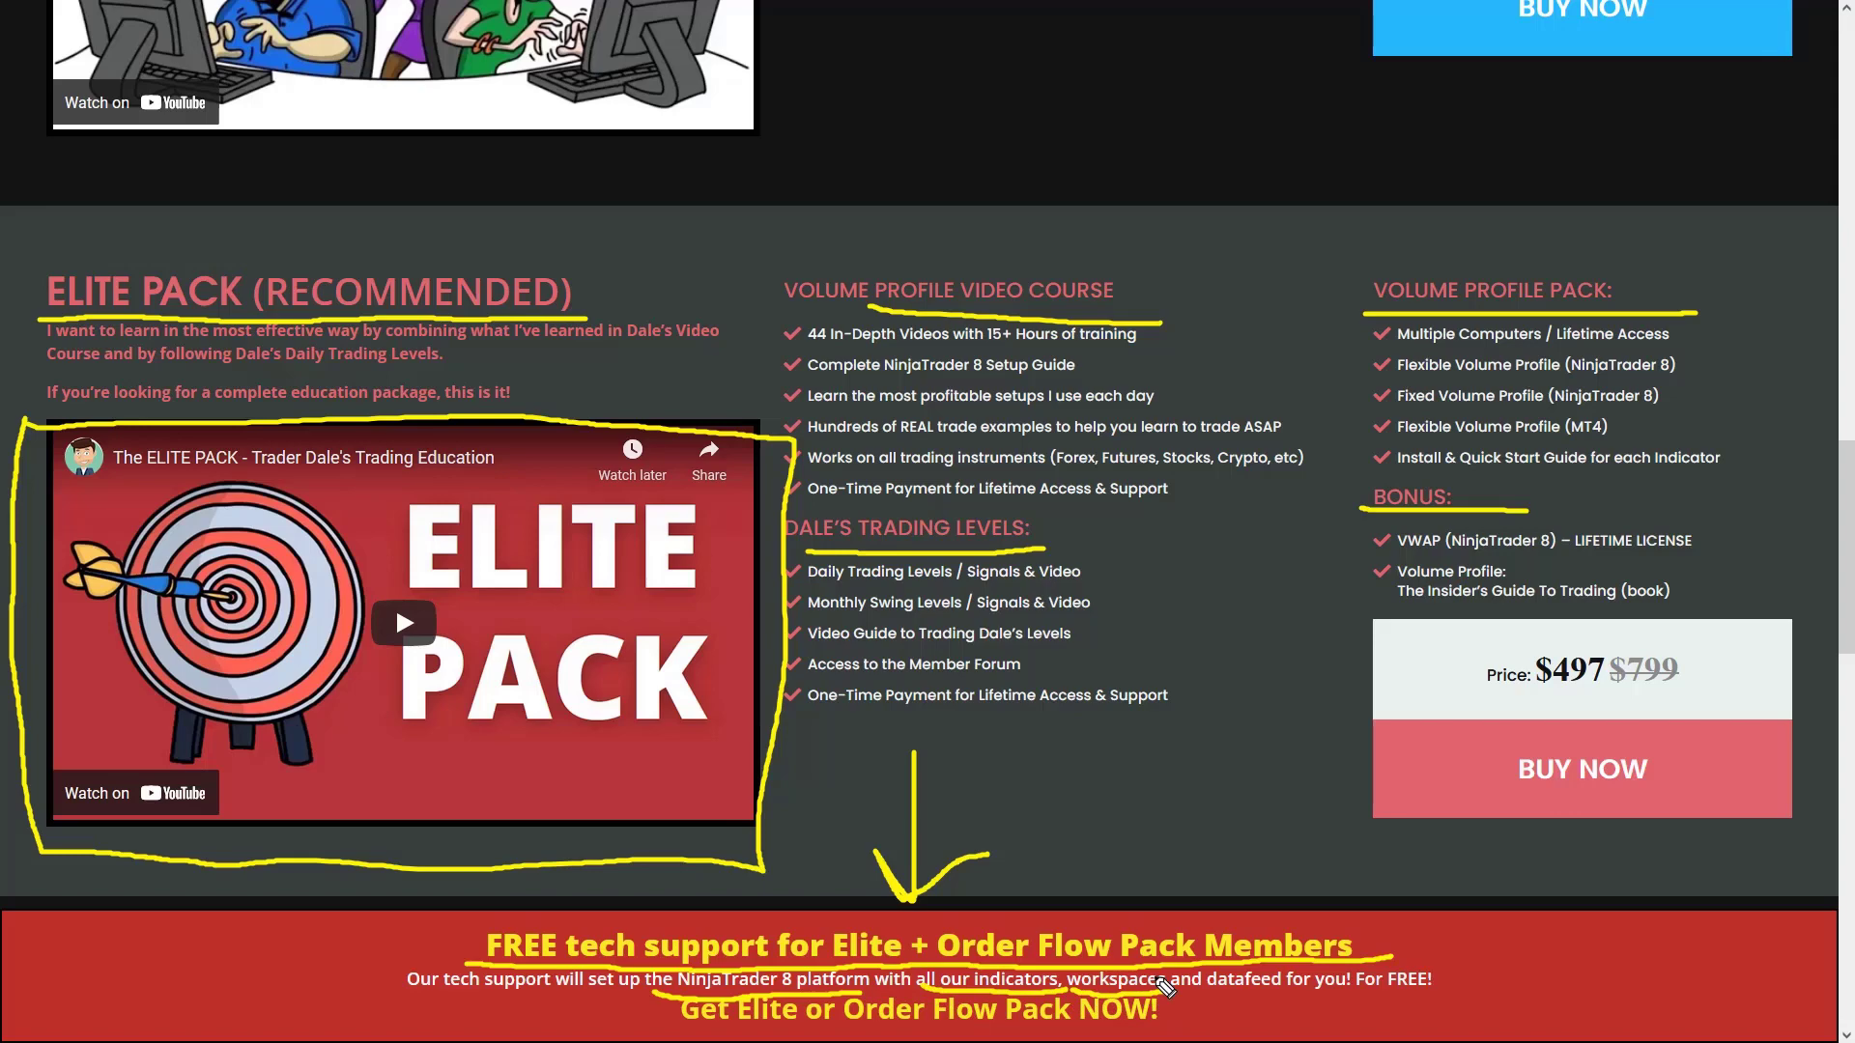
left_click_drag(1205, 993, 1289, 995)
mouse_move(1428, 974)
left_mouse_down()
mouse_move(1391, 956)
mouse_move(1406, 1009)
mouse_move(1463, 985)
mouse_move(1415, 972)
left_mouse_up()
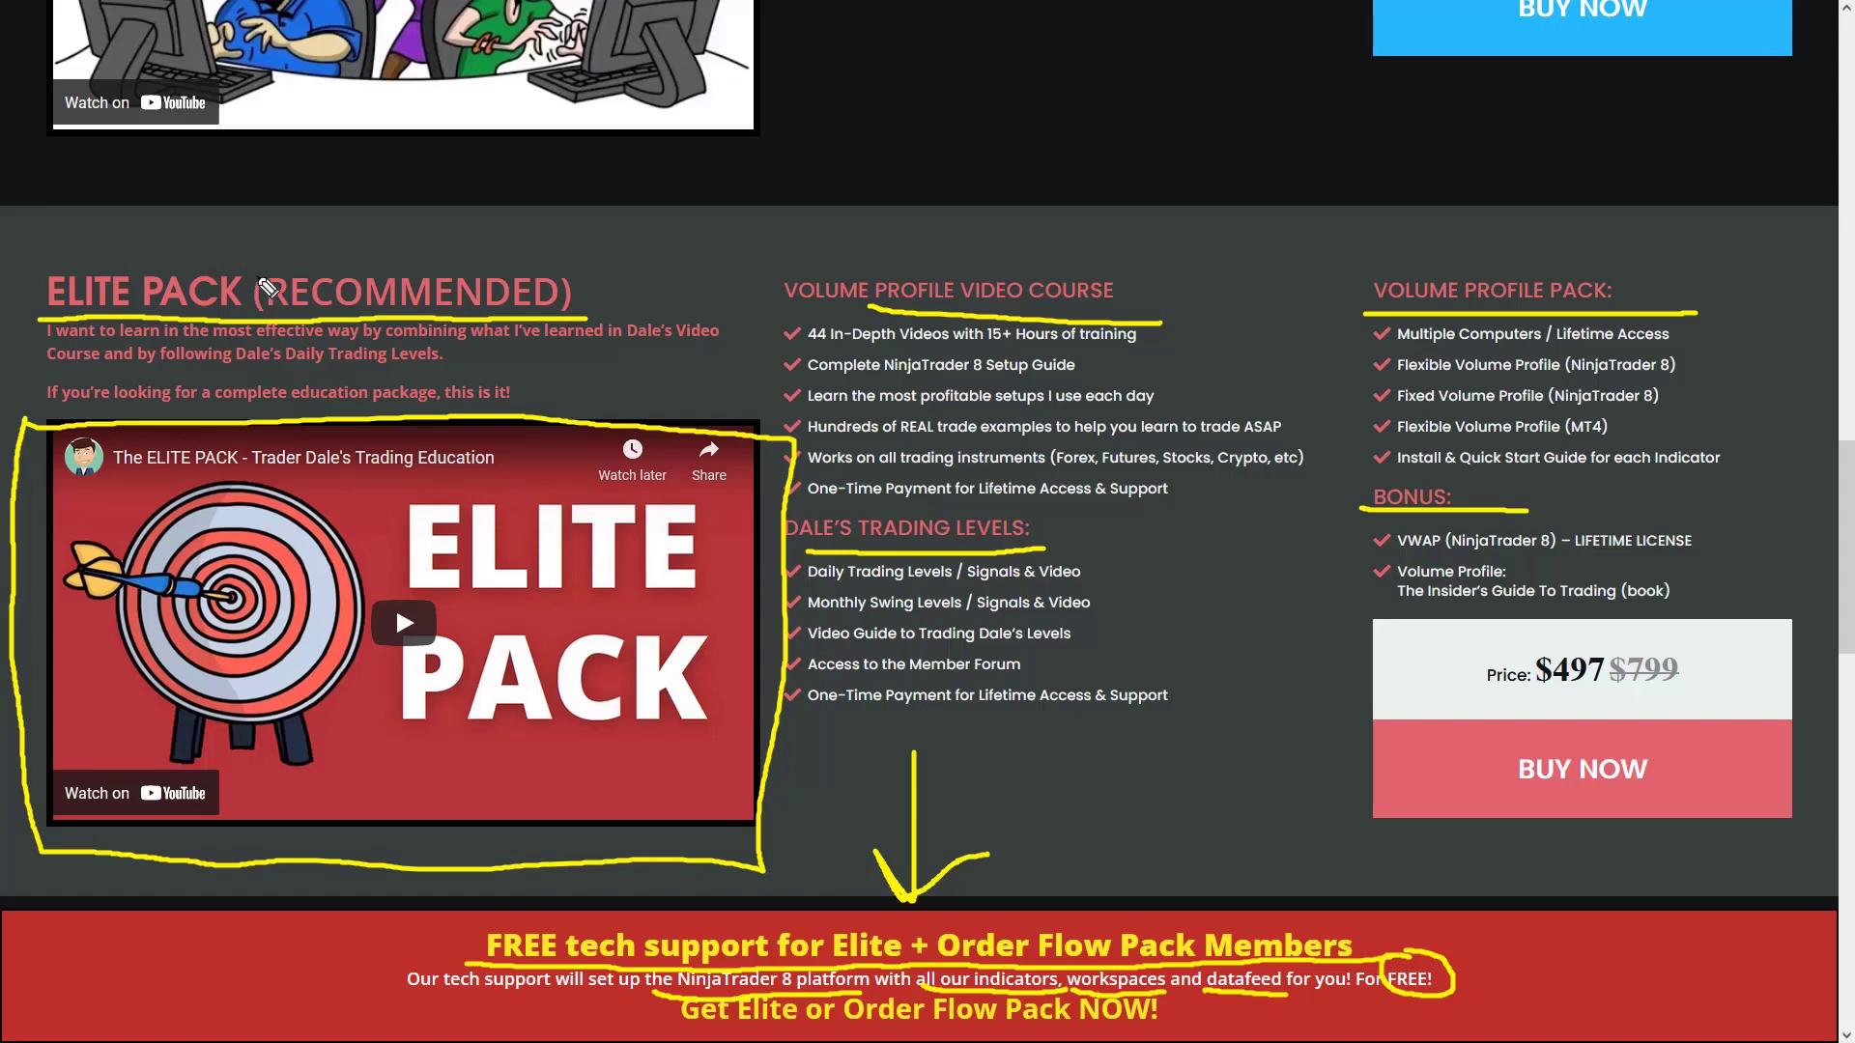
Circle the Elite Pack (Recommended) heading in yellow, and clear all pen annotations from the page.
mouse_move(290, 247)
left_mouse_down()
mouse_move(67, 340)
mouse_move(161, 226)
mouse_move(238, 209)
left_mouse_up()
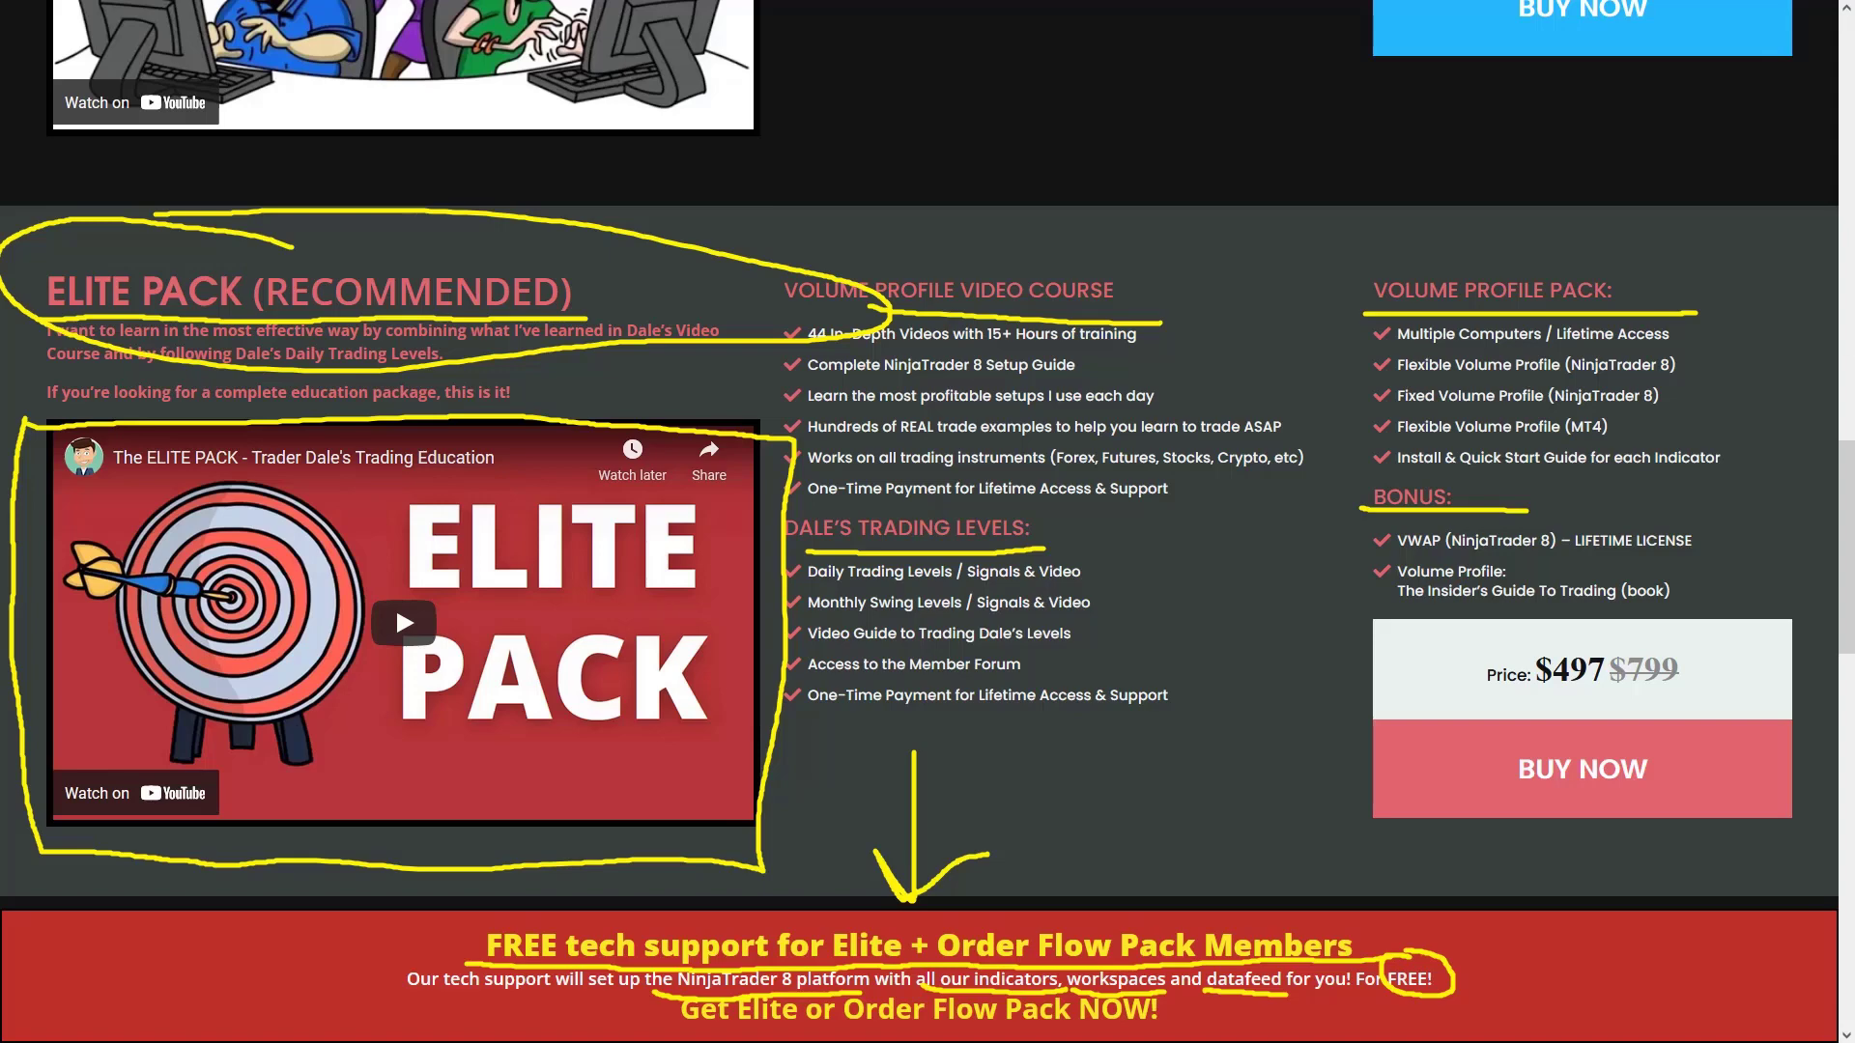
key("Escape")
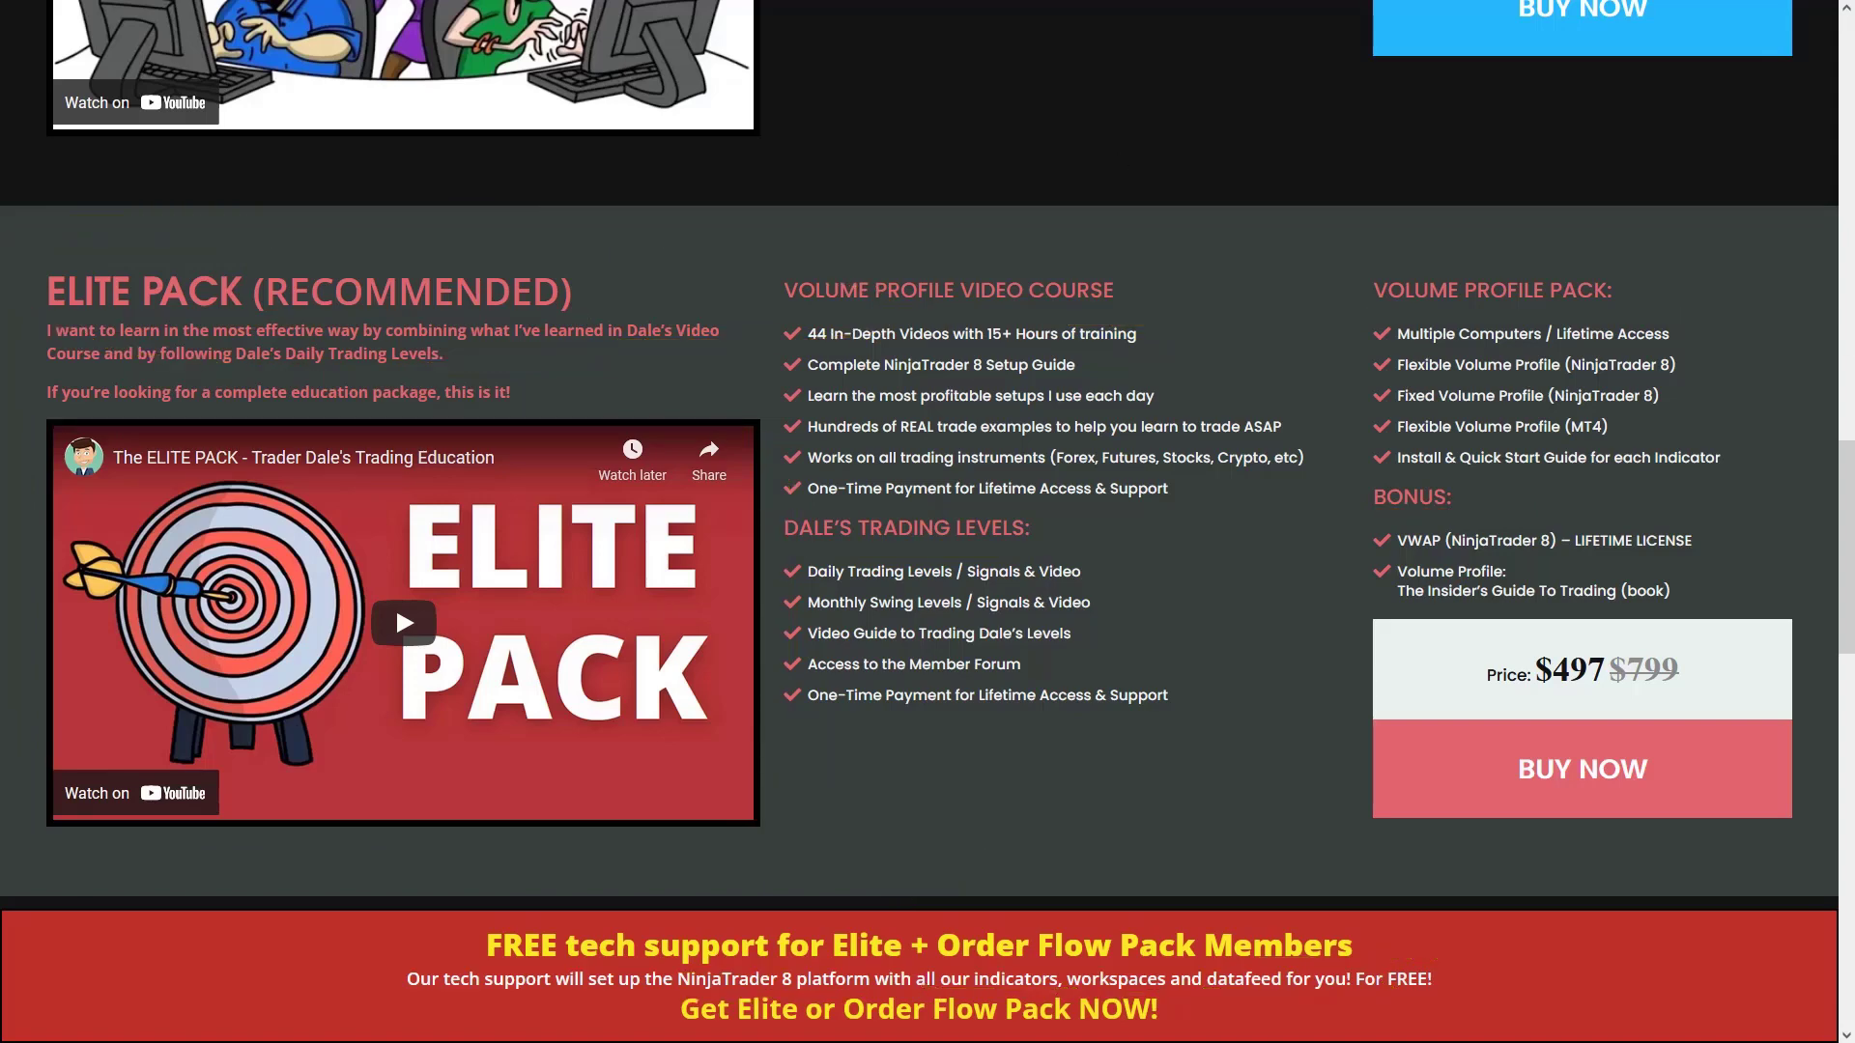